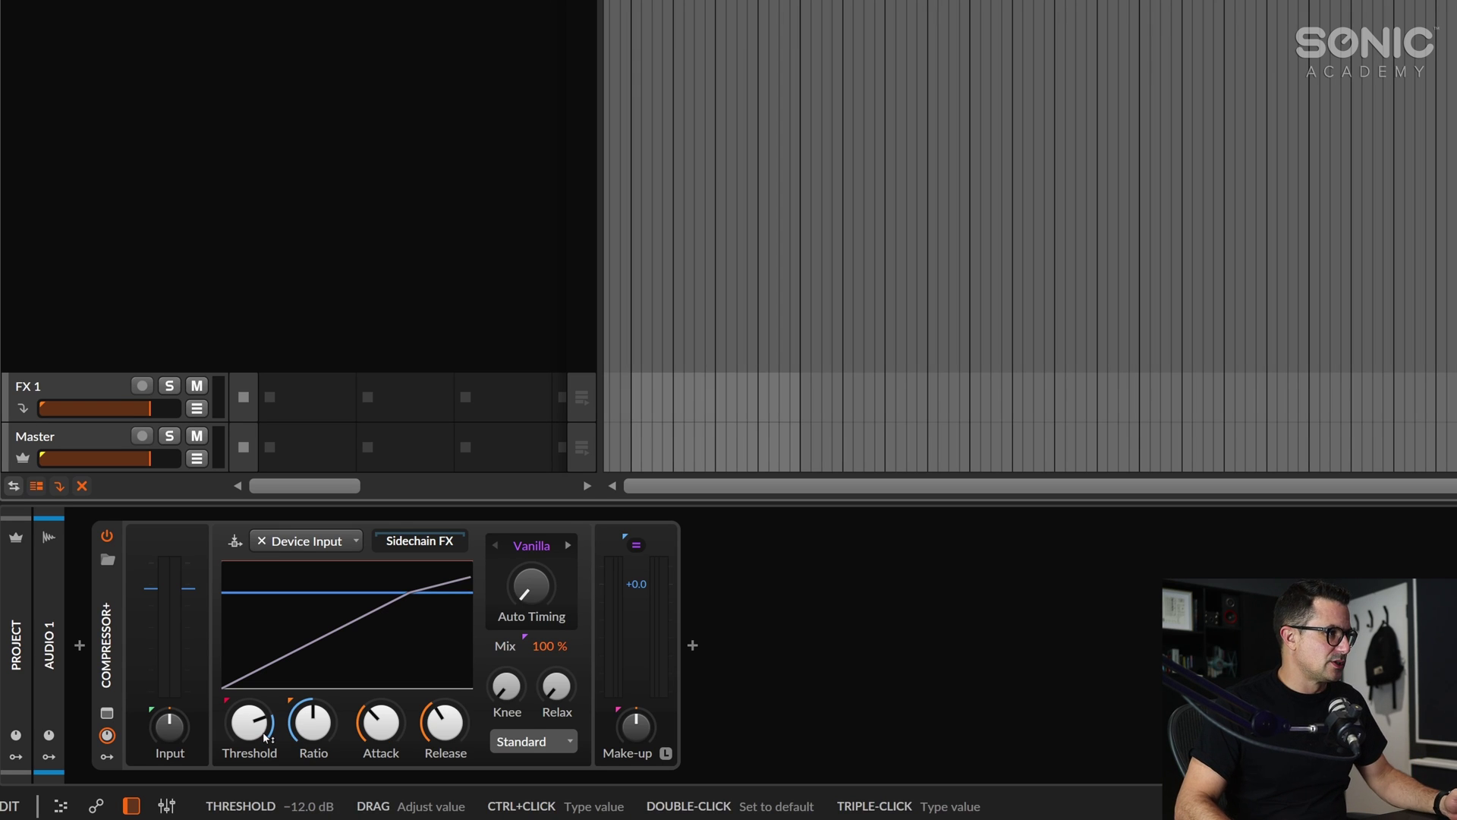
Step: Try a Transient Control device in Compressor+'s Sidechain FX chain and delete it again
click(329, 548)
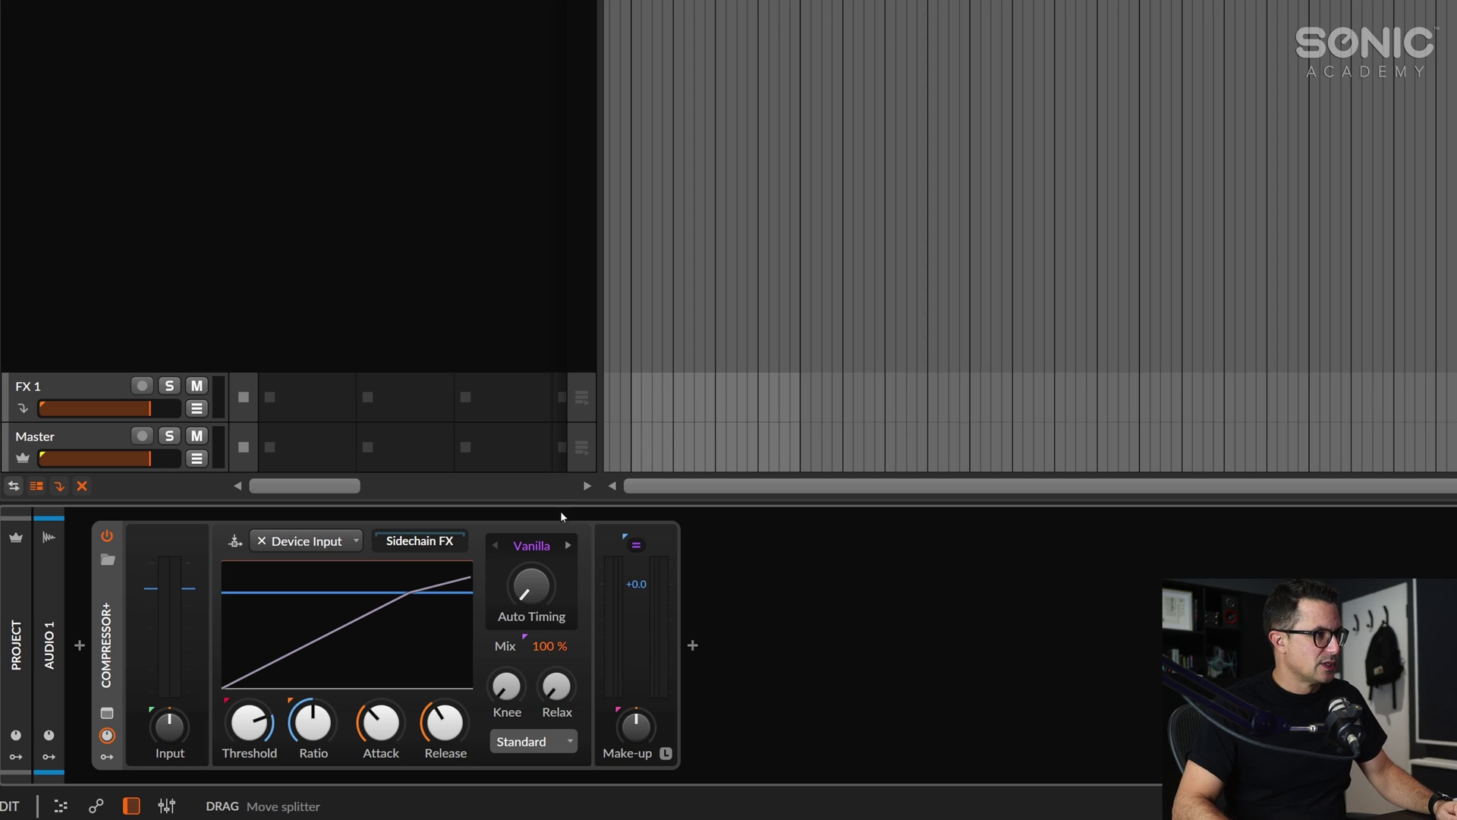
click(451, 546)
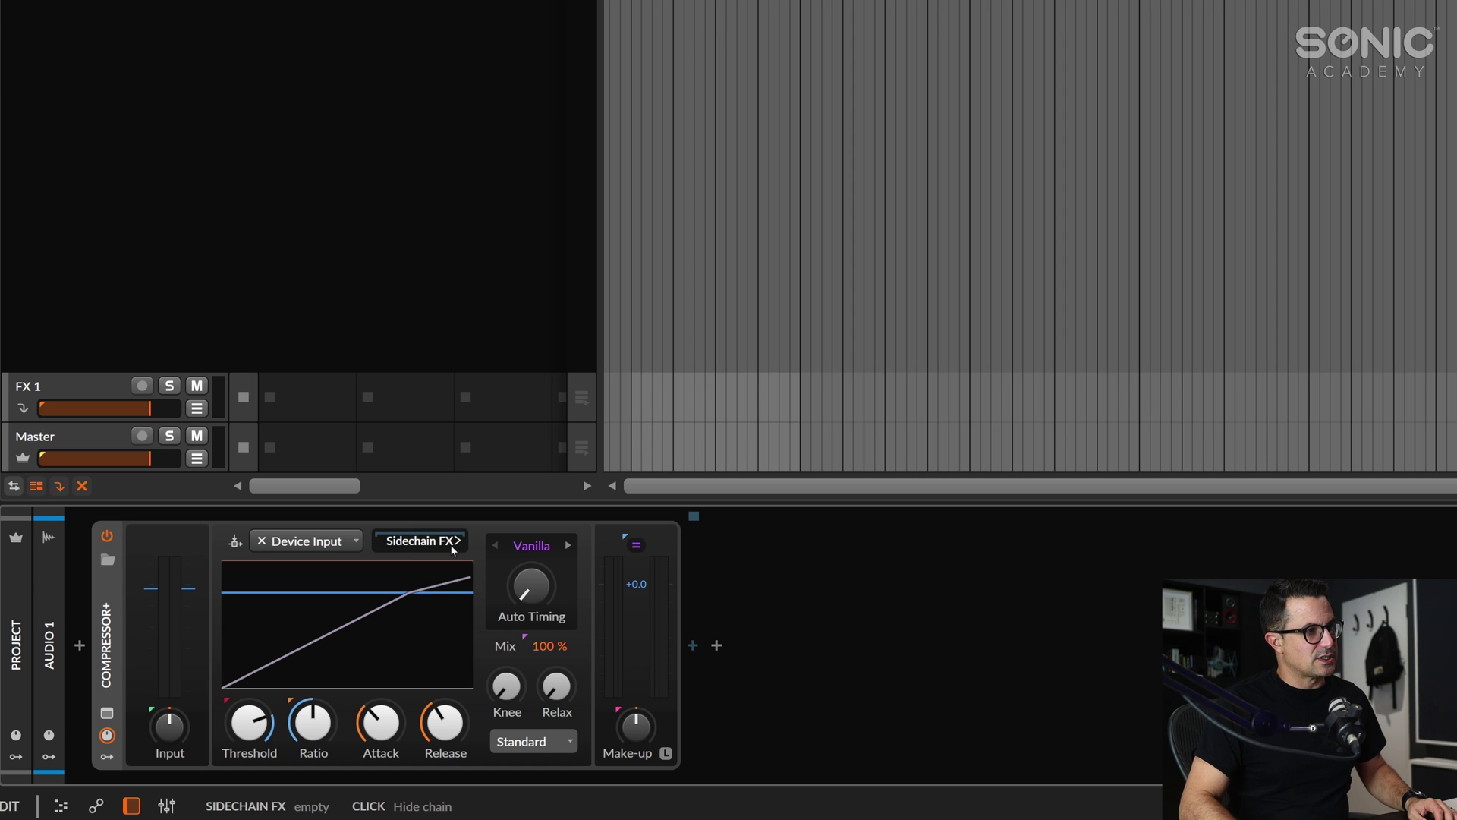
click(690, 647)
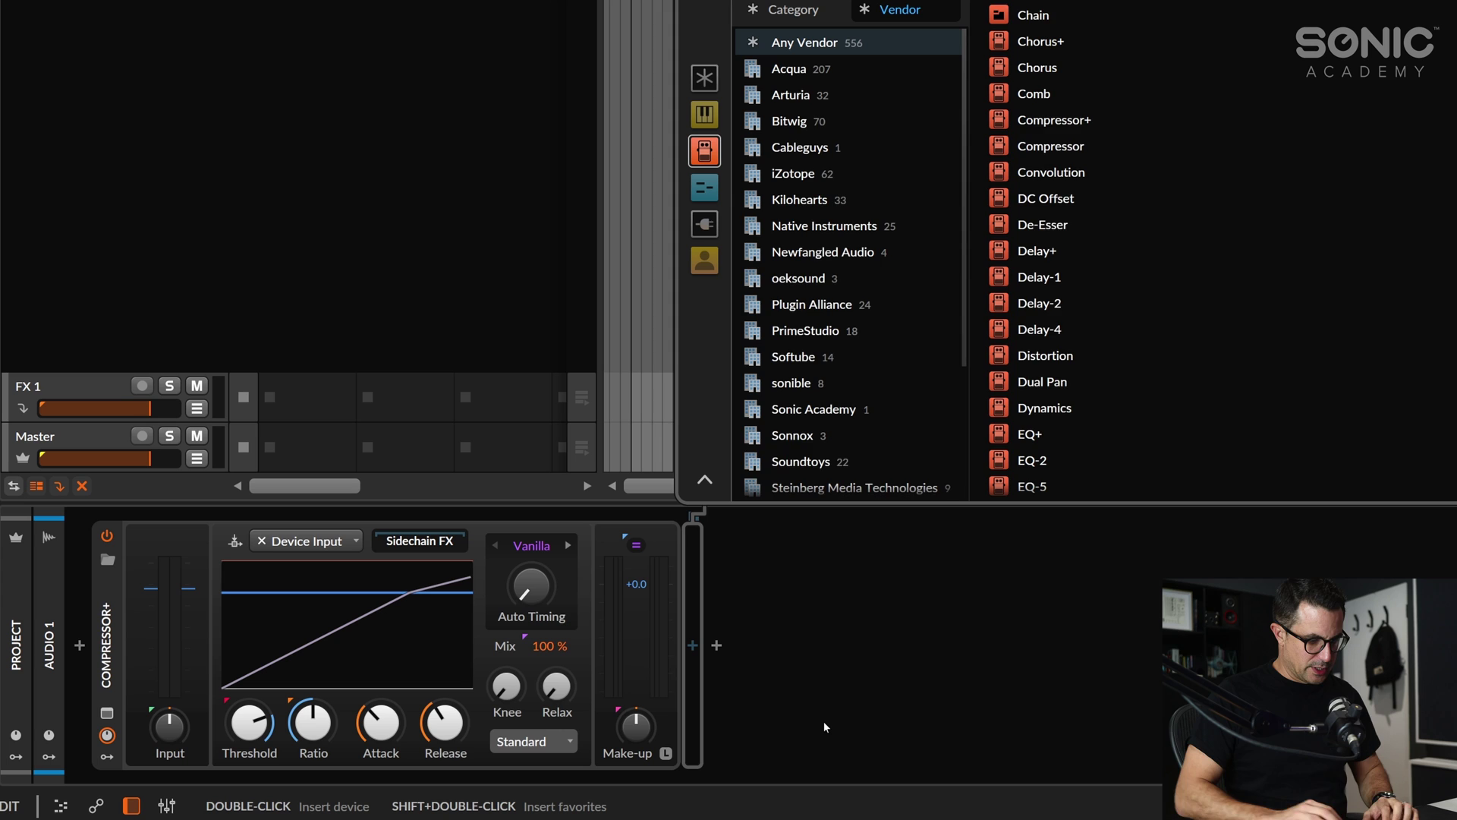
text(transi)
key(Return)
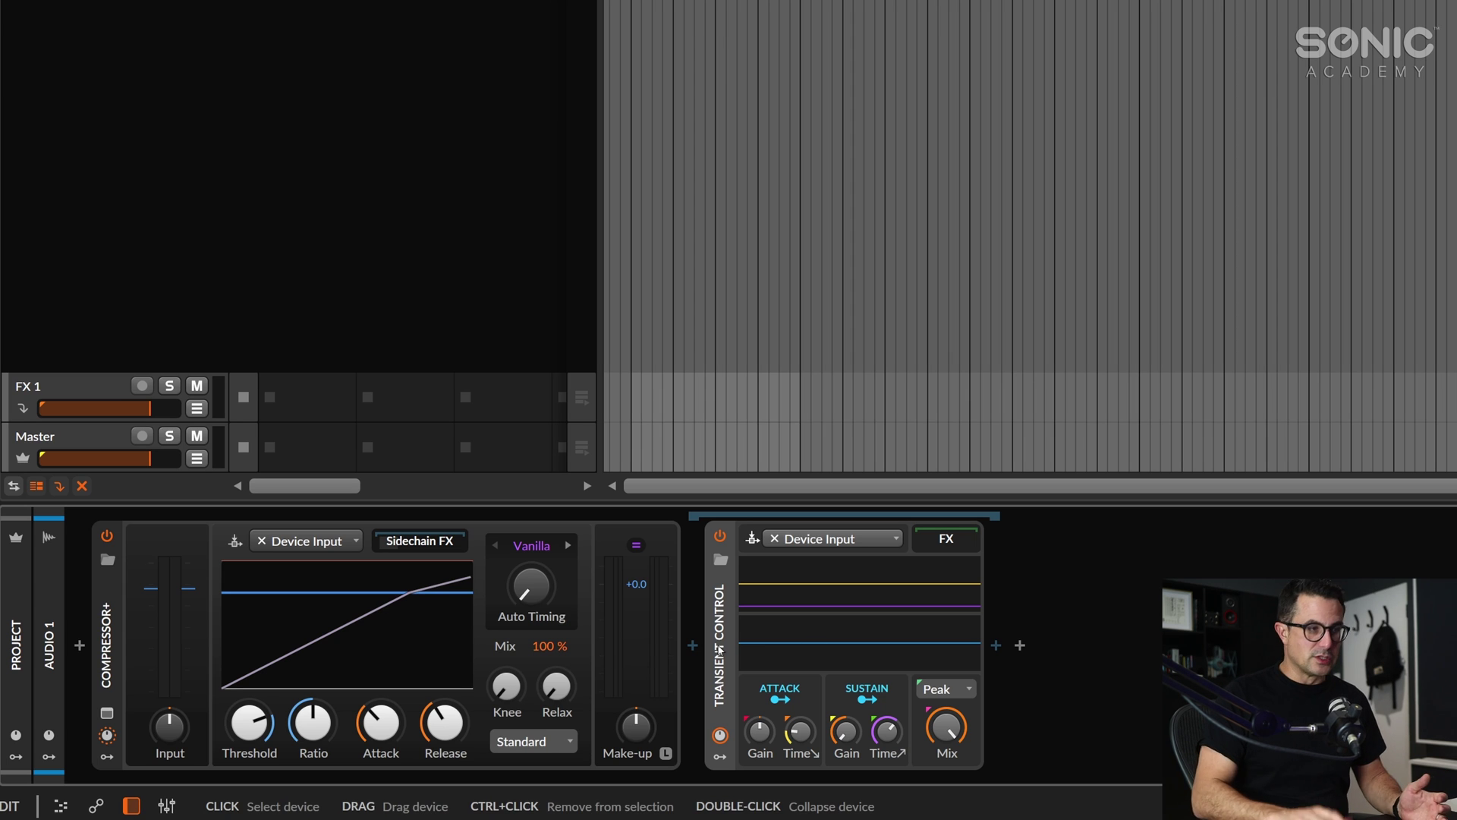
key(Delete)
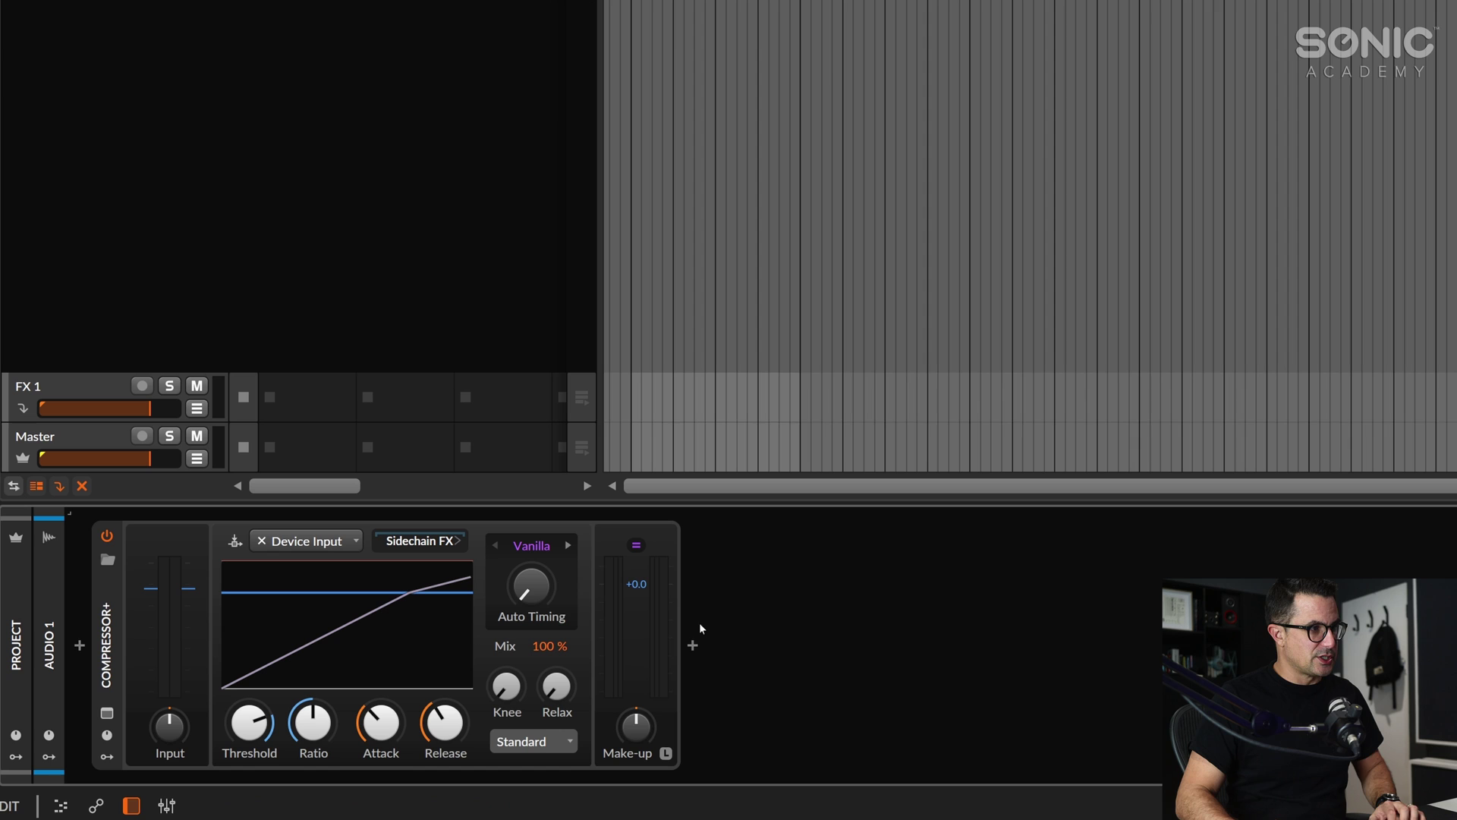
Step: Insert an EQ-2 device directly after Compressor+ on the audio track
click(703, 645)
text(eq)
key(Down)
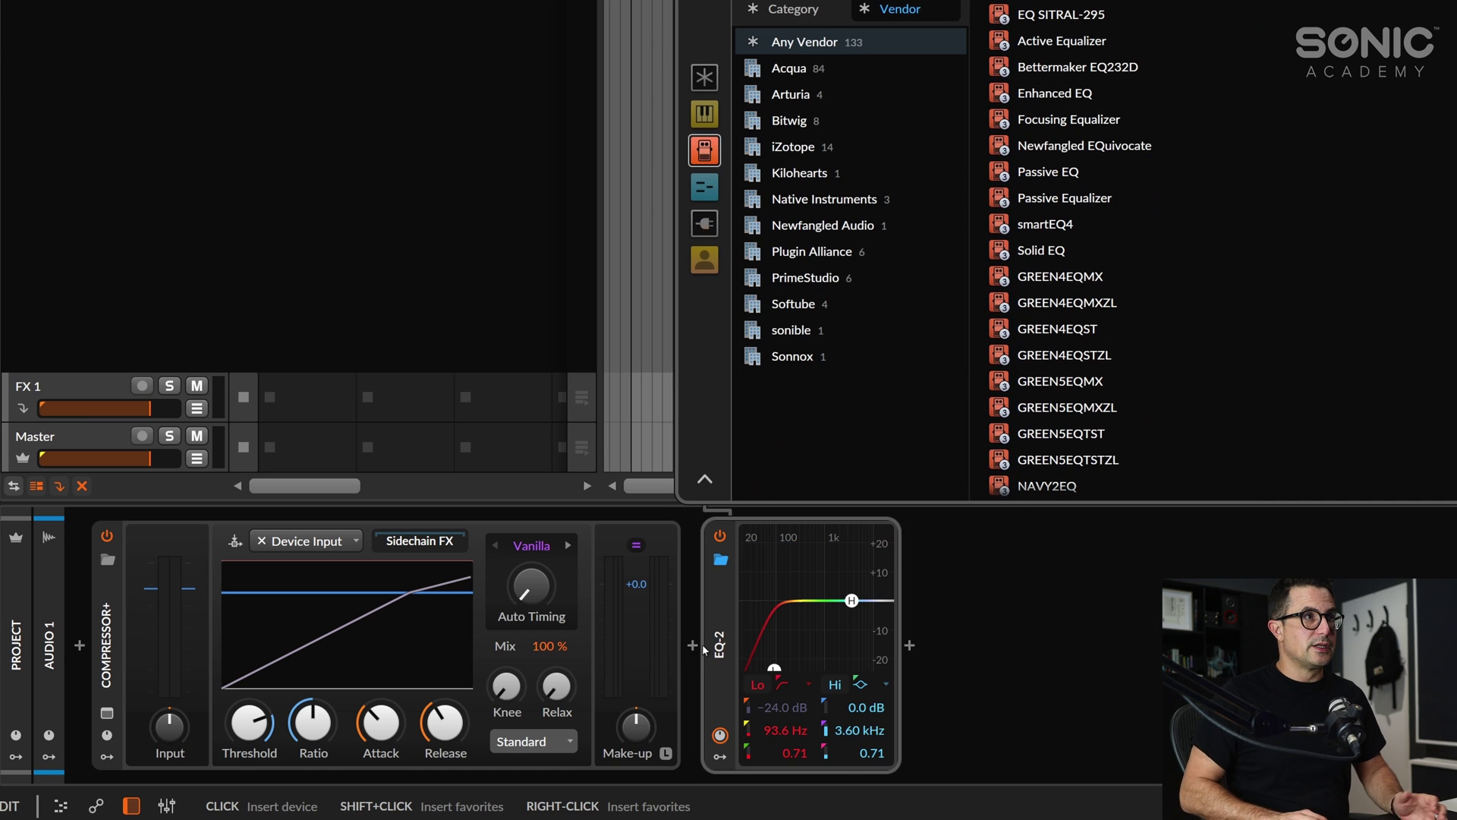
key(Return)
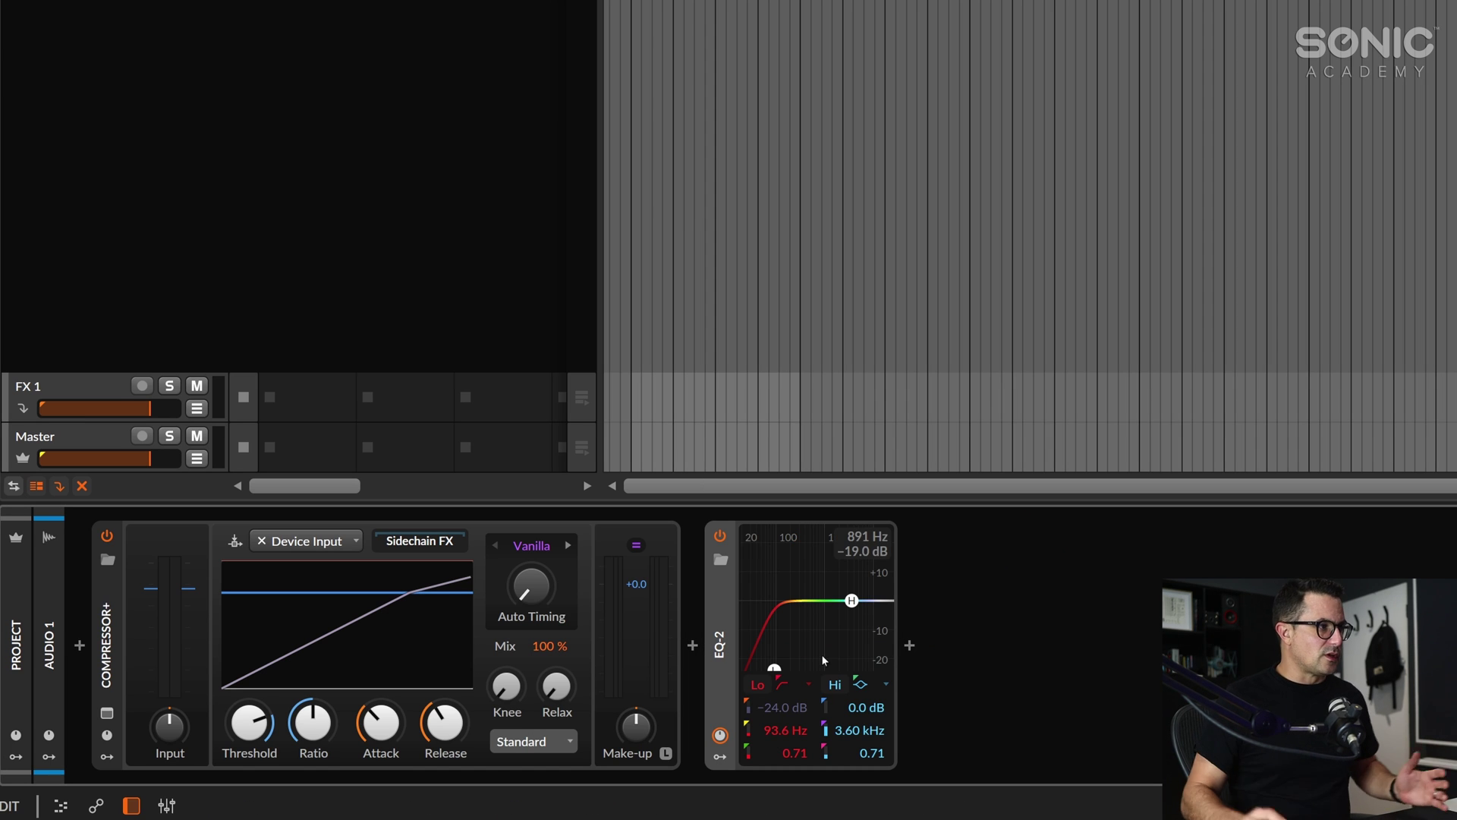
Step: Raise Compressor+'s threshold to about -0.4 dB with a higher ratio, and bypass EQ-2
drag(238, 735, 237, 668)
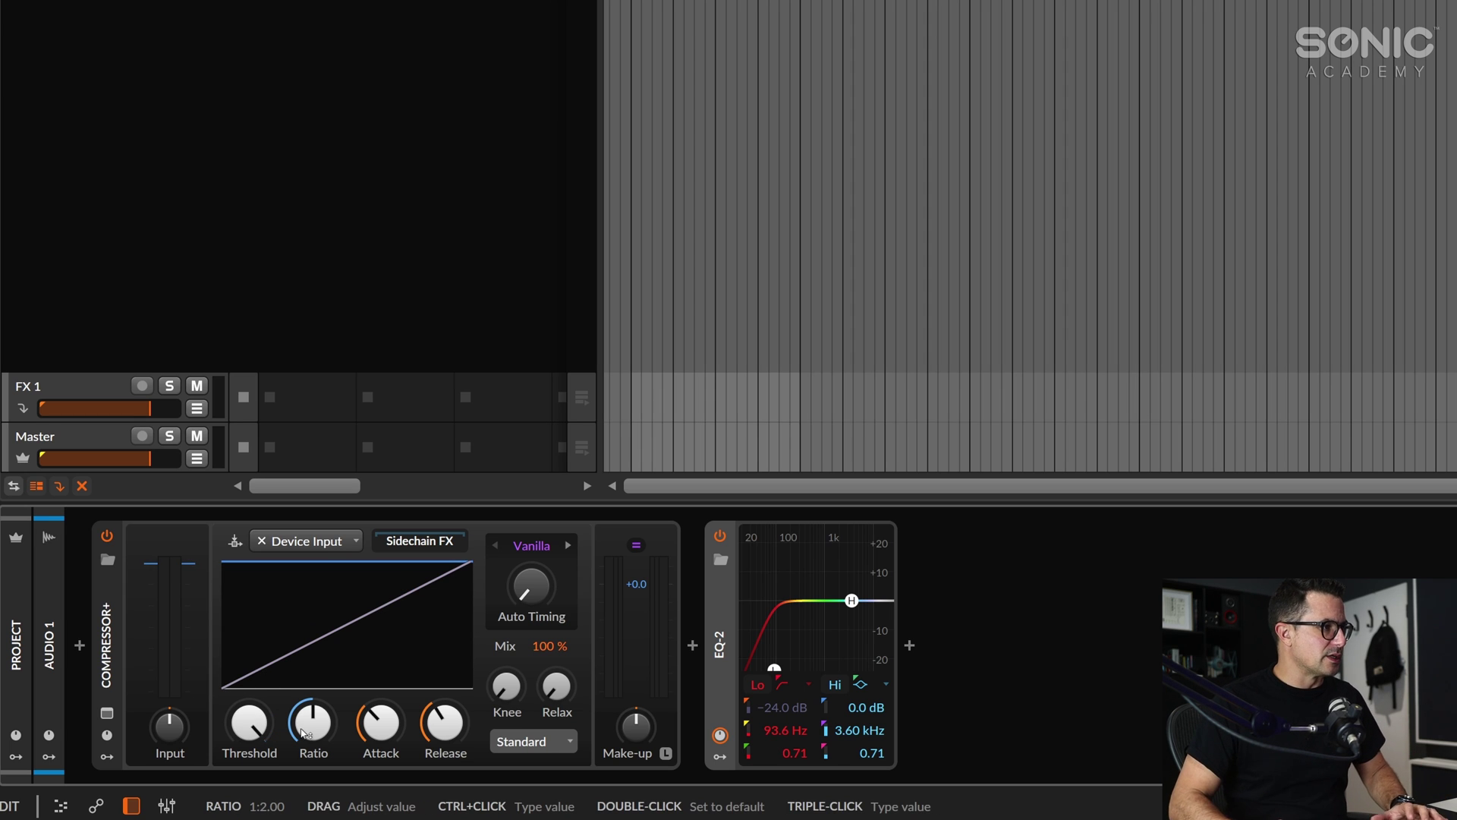
drag(302, 731, 336, 689)
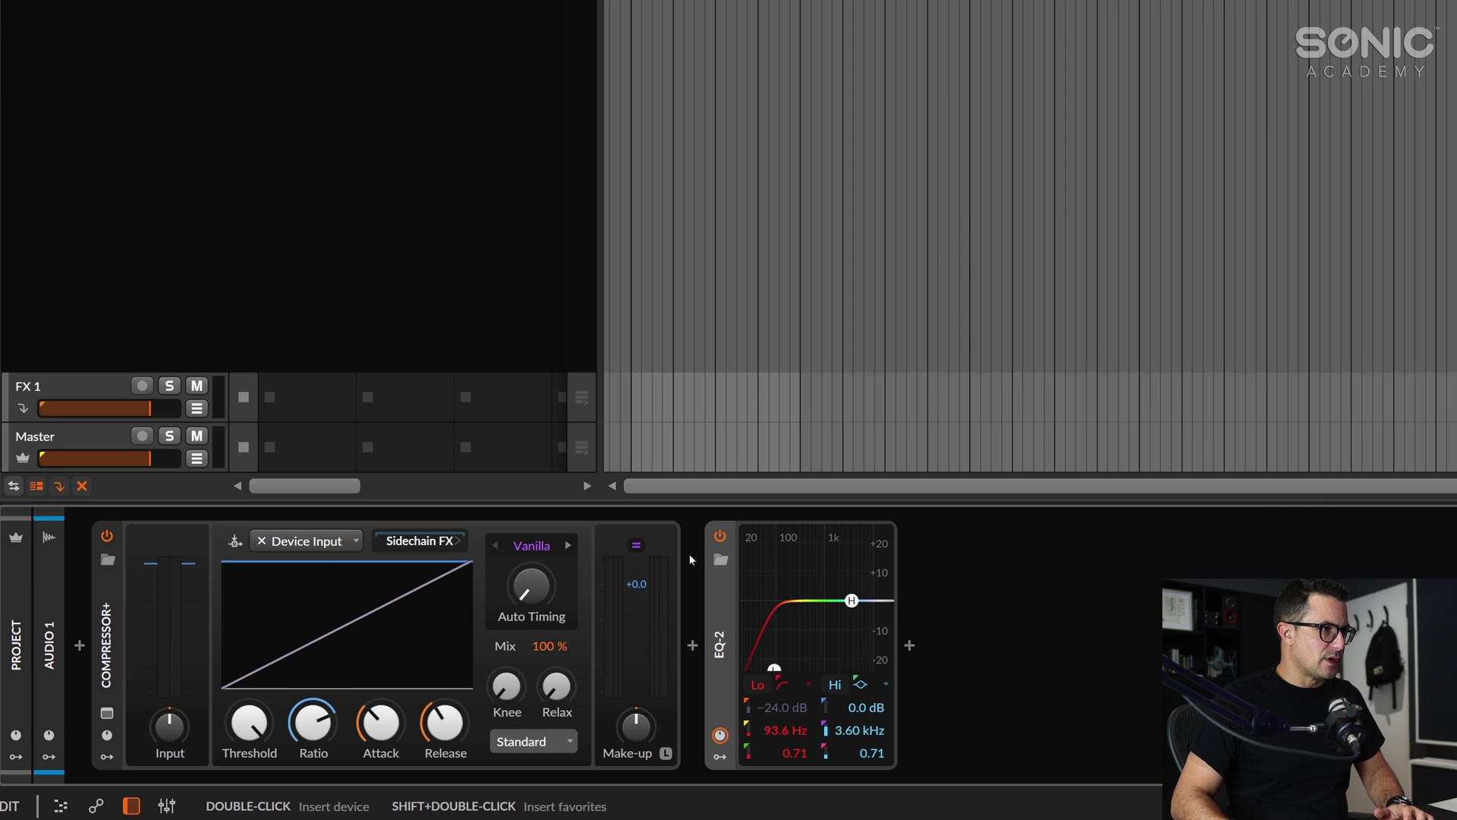
click(720, 535)
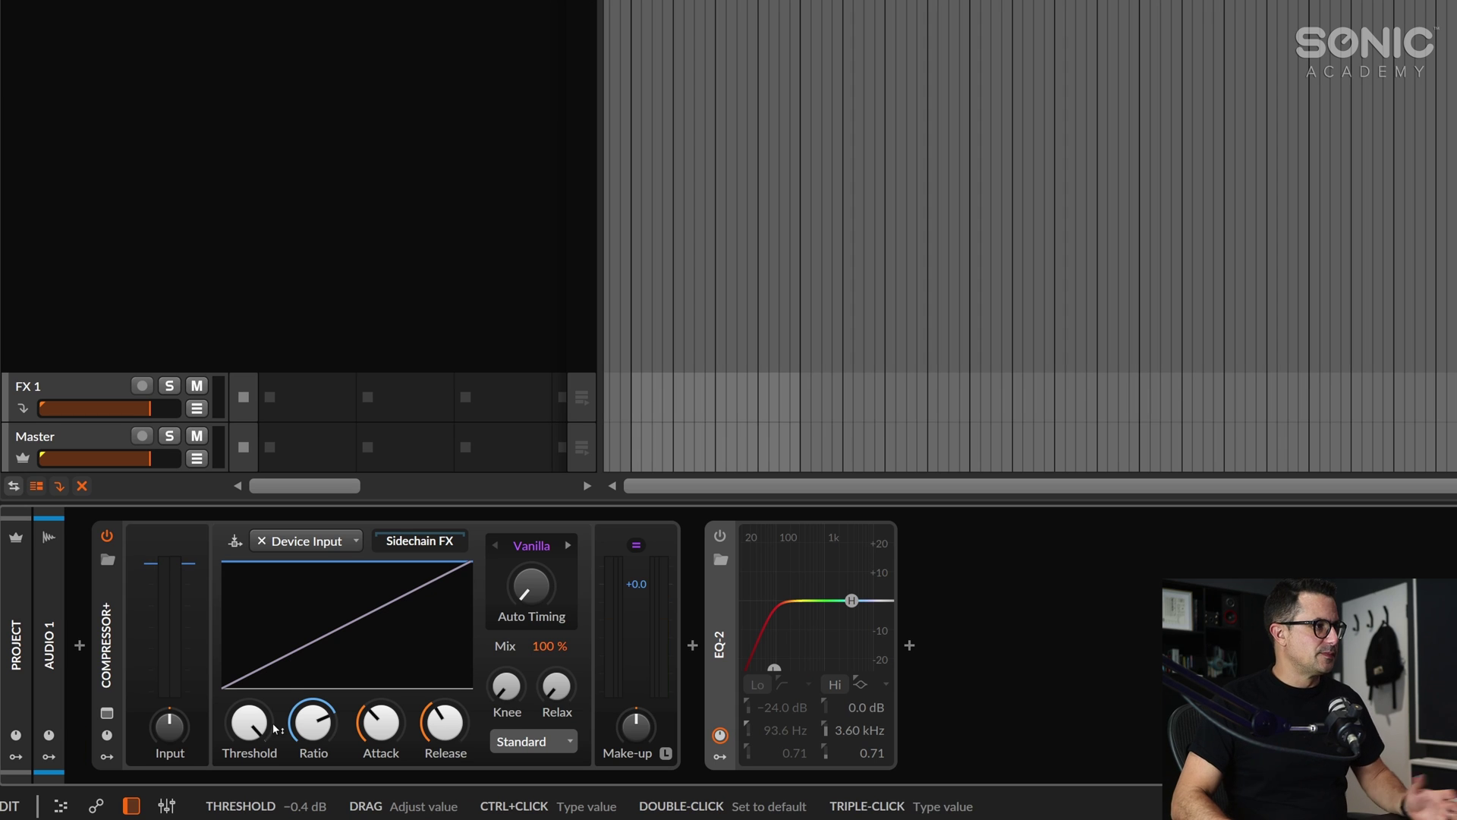
Step: Play the kick loop while gradually lowering Compressor+'s threshold, with EQ-2 kept bypassed
key(space)
drag(275, 728, 275, 786)
key(space)
click(790, 266)
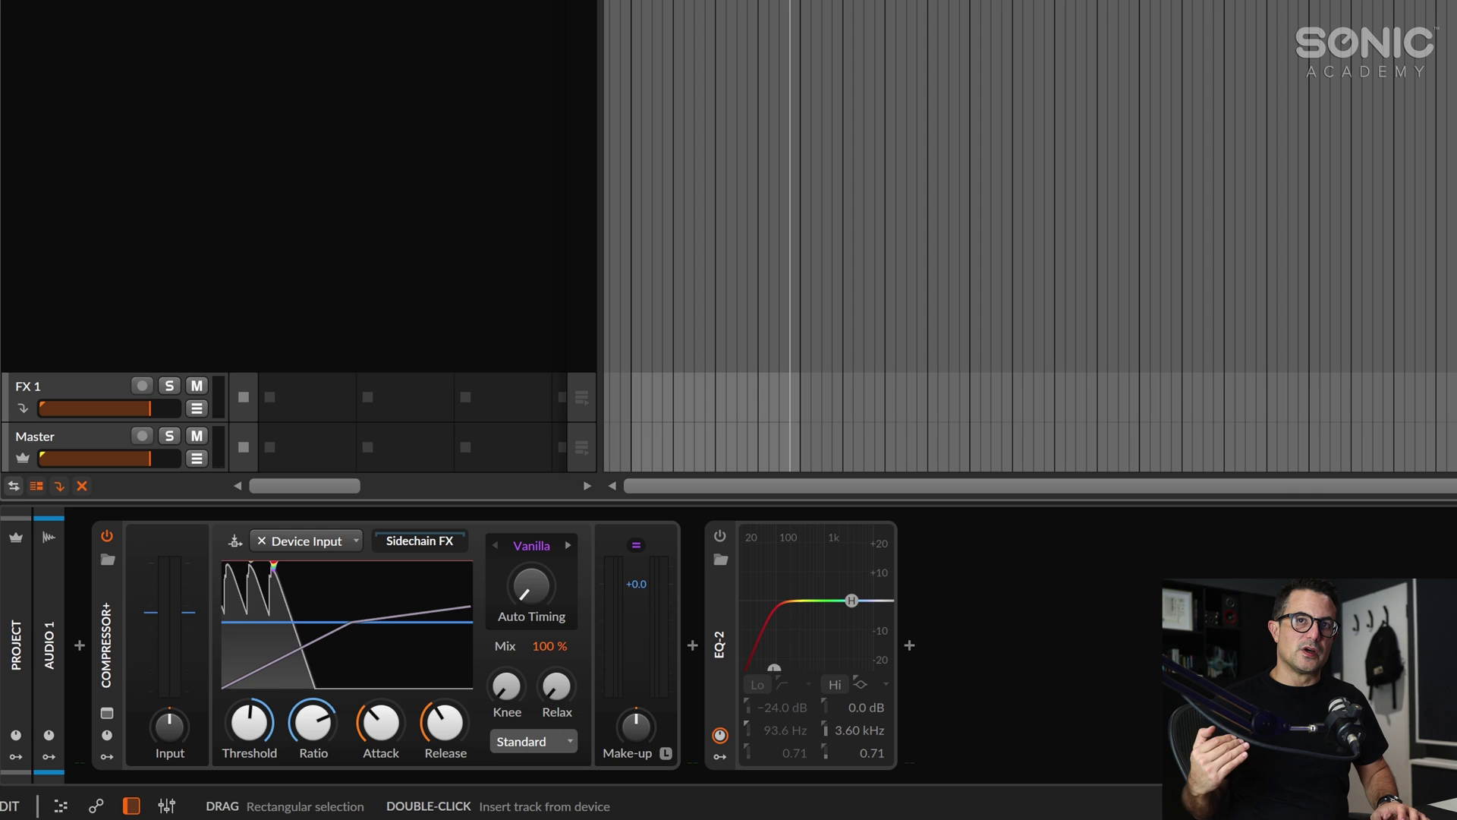
key(space)
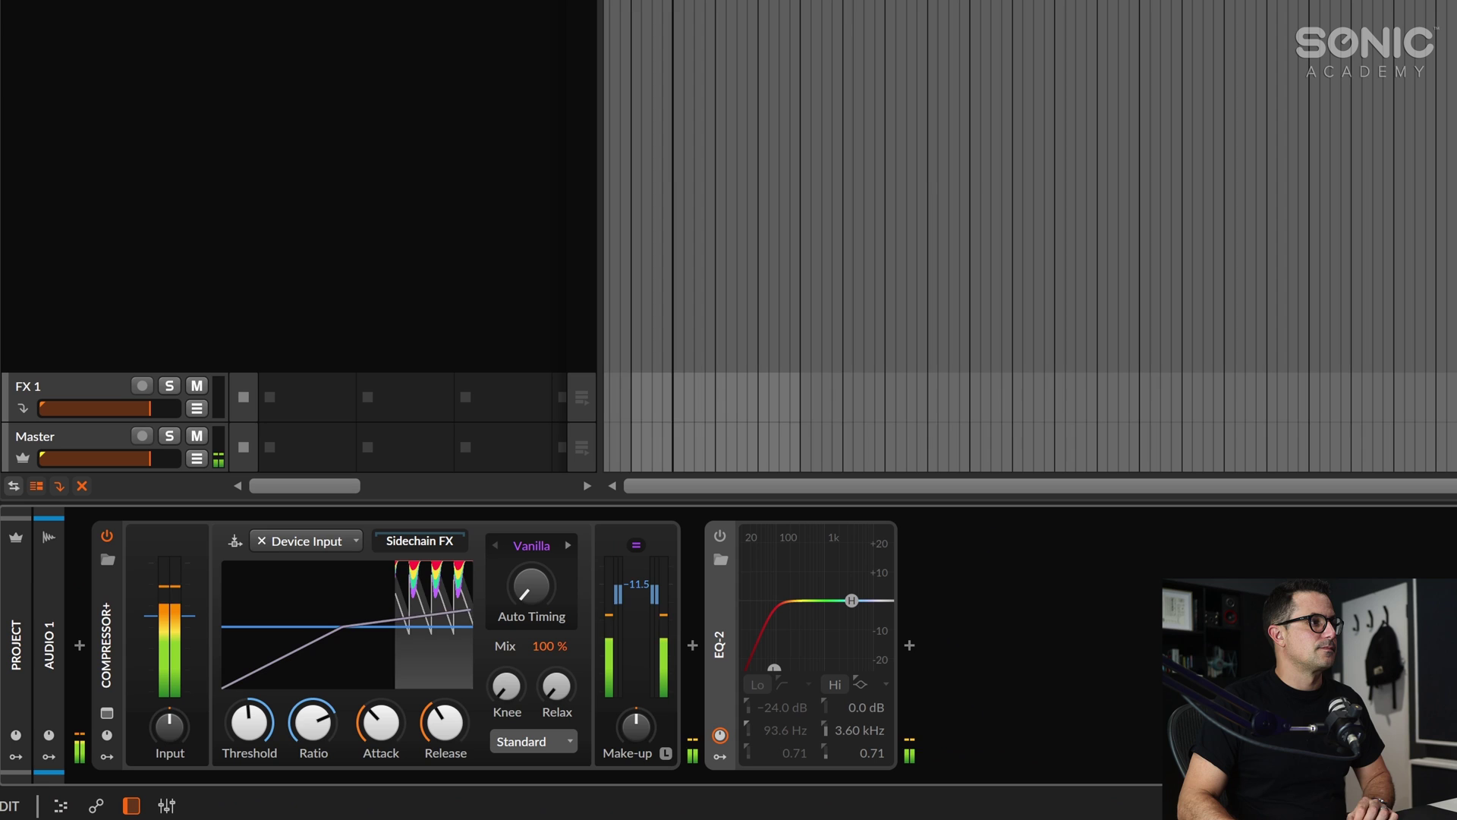
drag(249, 723, 201, 717)
key(space)
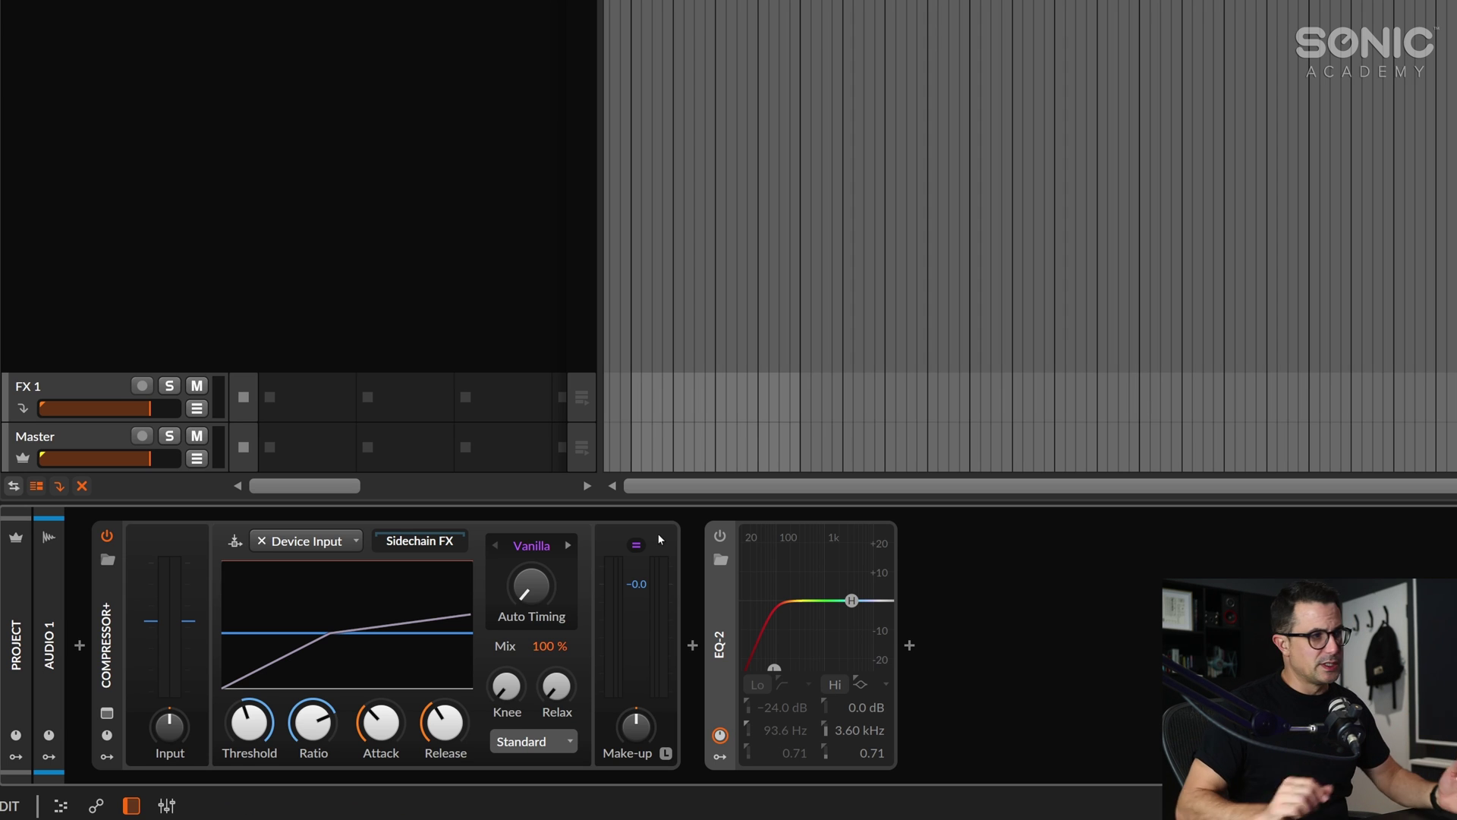
Step: Re-enable EQ-2 and, with the threshold lowered further, sweep its low cut up to about 628 Hz during playback
click(720, 537)
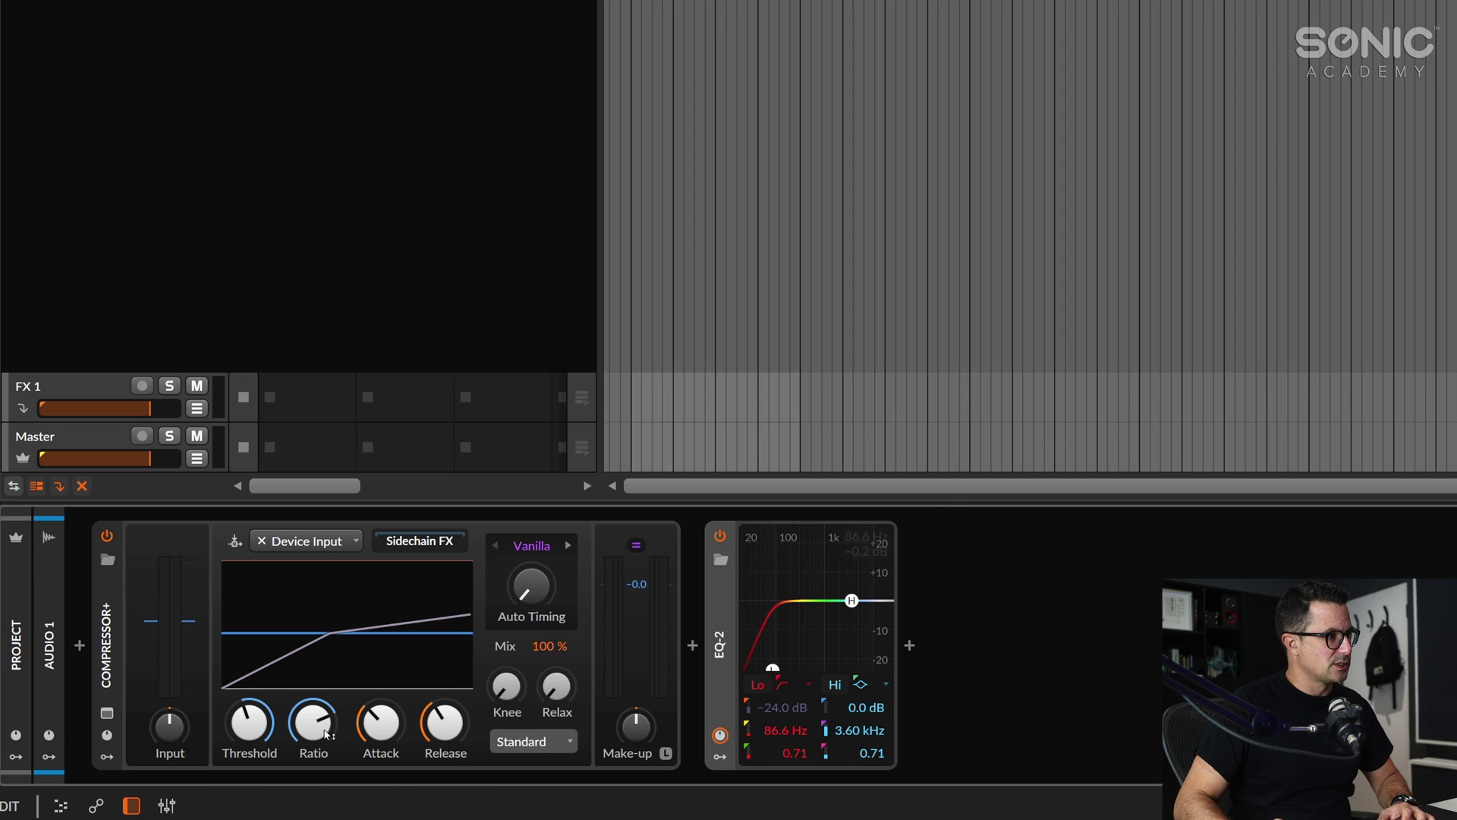
drag(253, 725, 252, 742)
key(space)
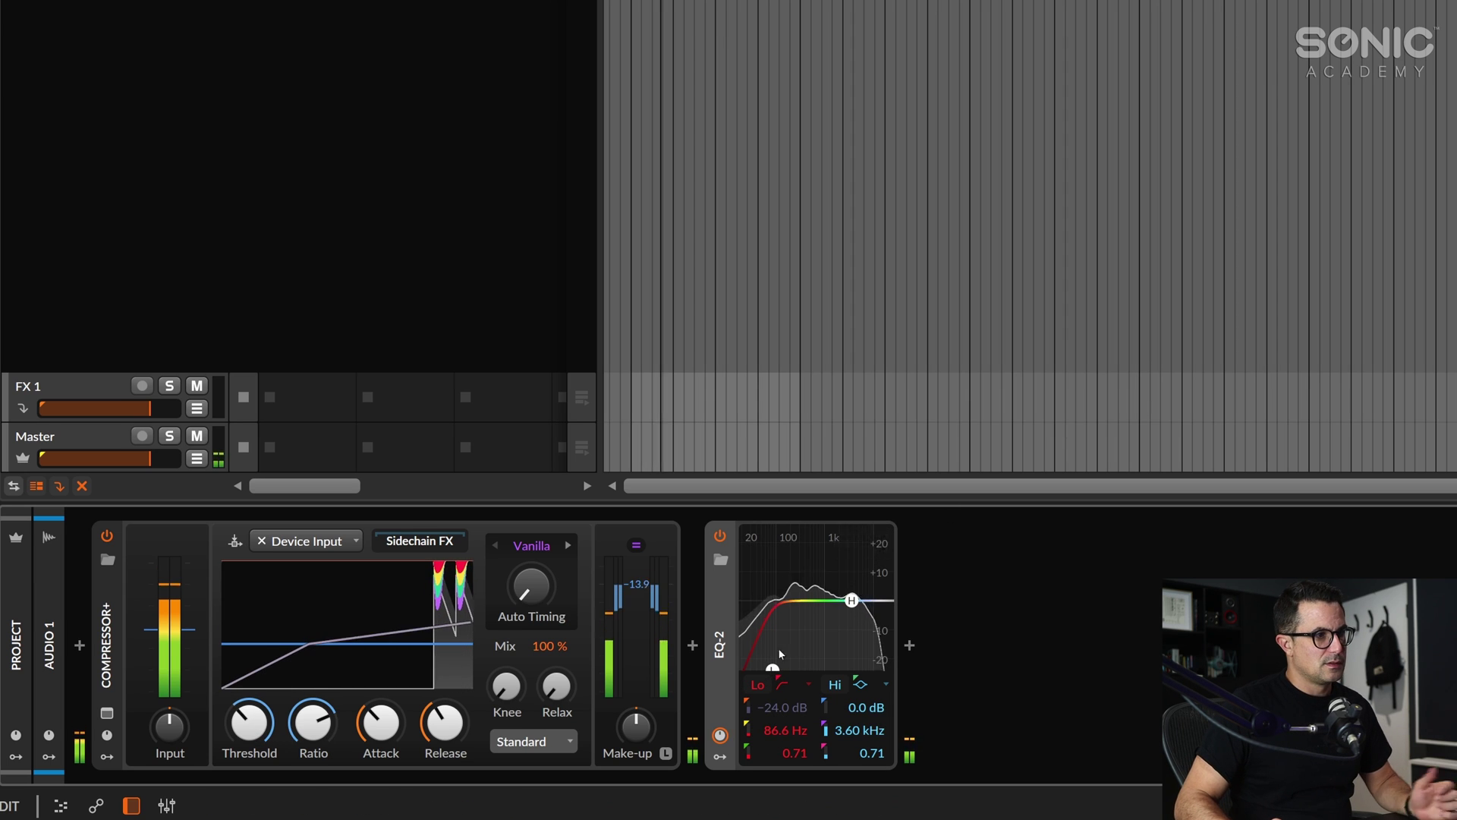
drag(773, 668, 817, 676)
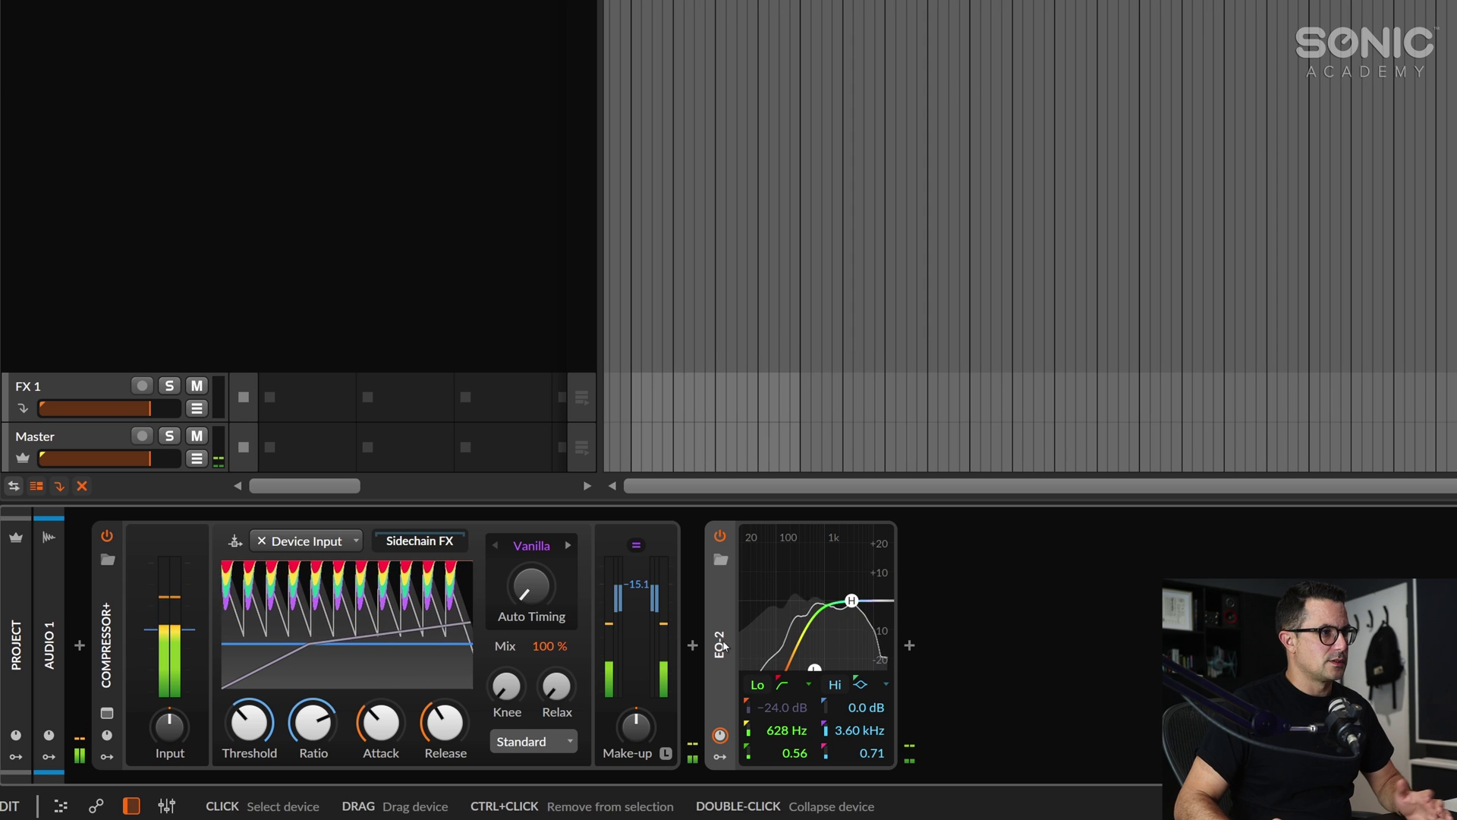
key(space)
Step: Move EQ-2 into Compressor+'s Sidechain FX chain and set its low-cut frequency to about 197 Hz
drag(719, 608, 420, 542)
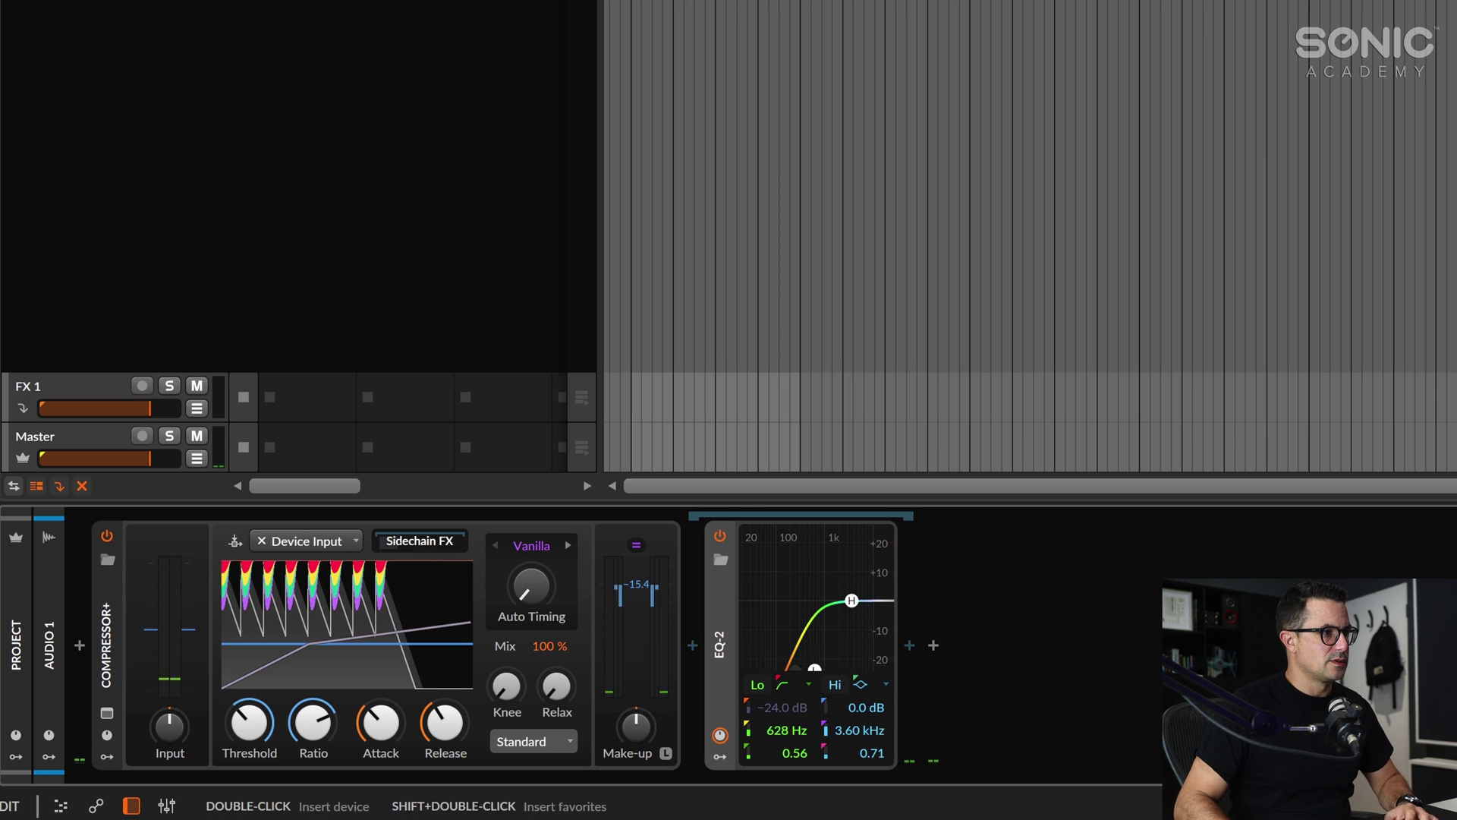
mouse_move(818, 669)
mouse_down()
mouse_move(865, 684)
mouse_move(727, 668)
mouse_move(793, 669)
mouse_up()
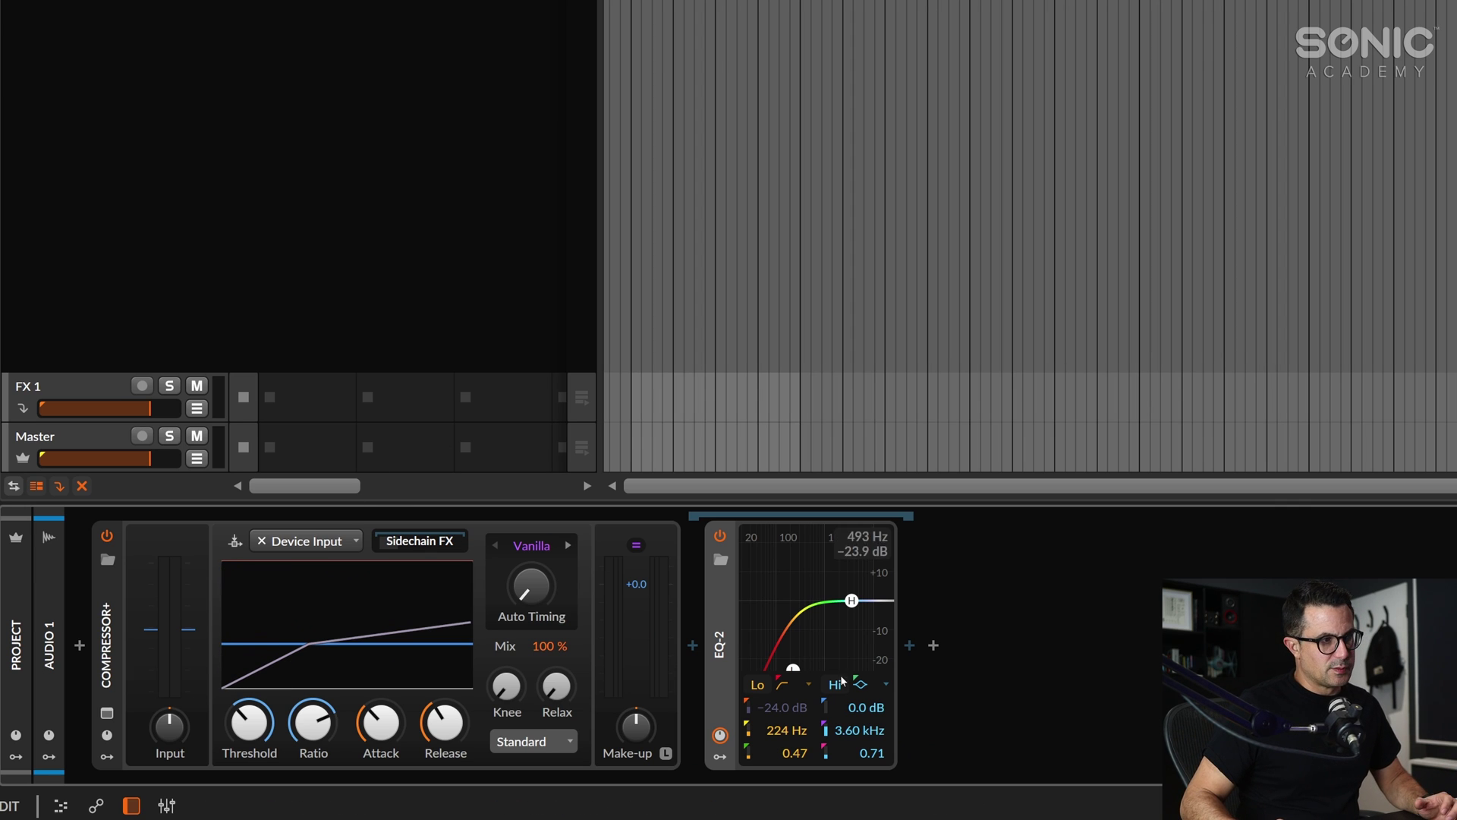
drag(793, 671, 790, 671)
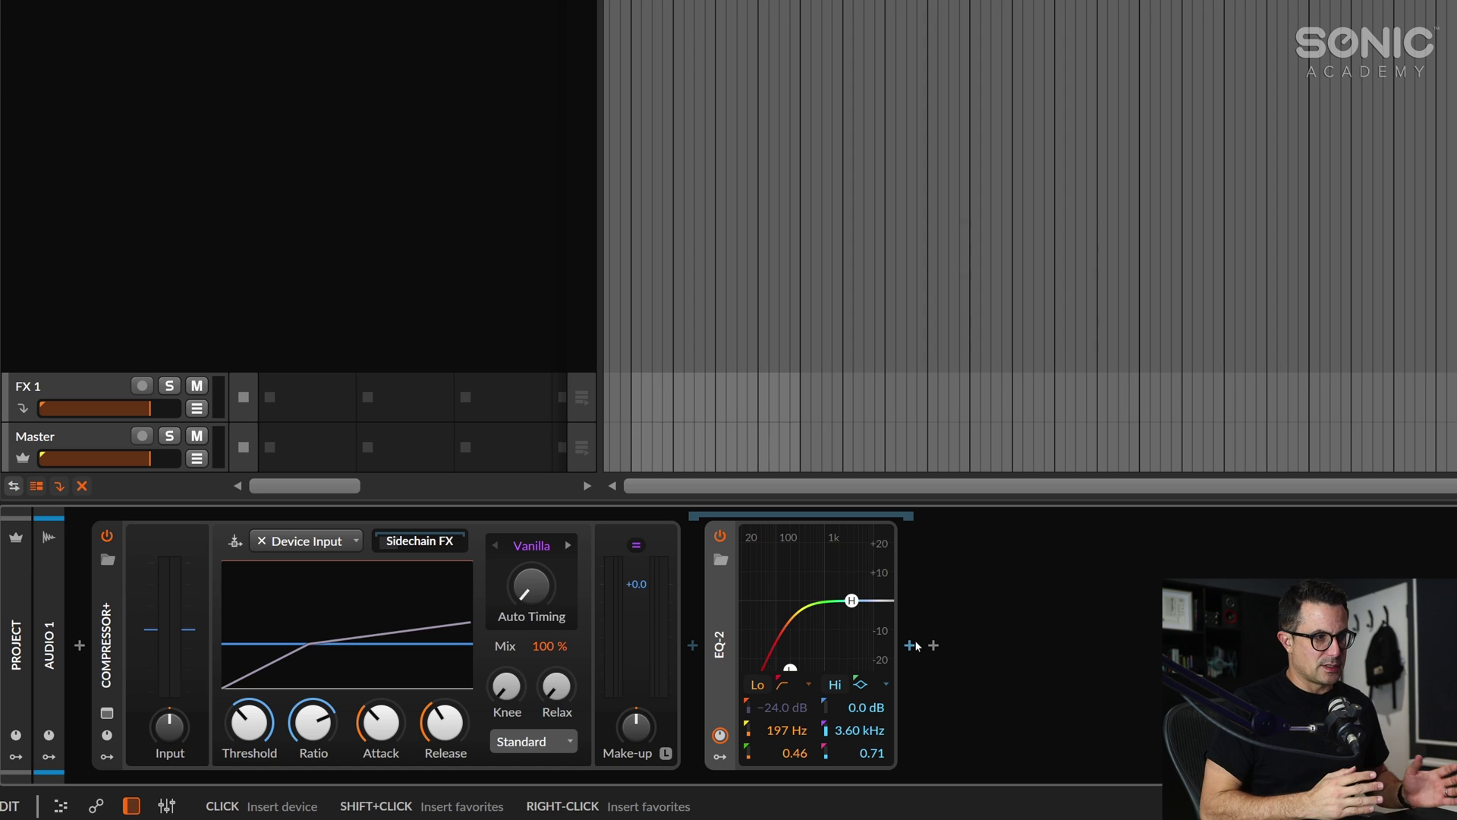
Step: Lower the threshold to about -41.4 dB and raise the sidechain EQ-2's low cut to about 644 Hz during playback
drag(234, 741, 235, 762)
key(space)
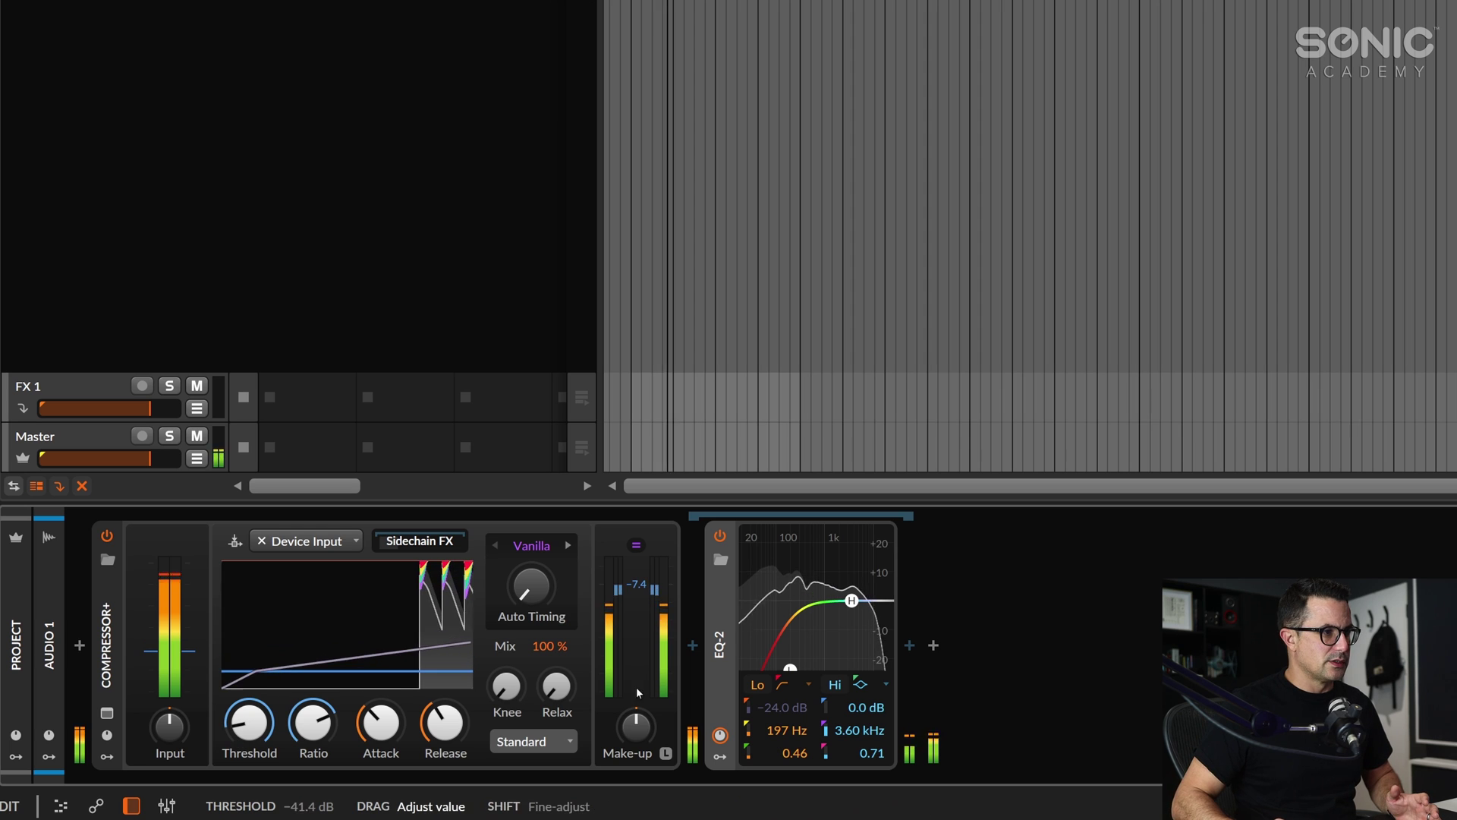
drag(797, 668, 817, 674)
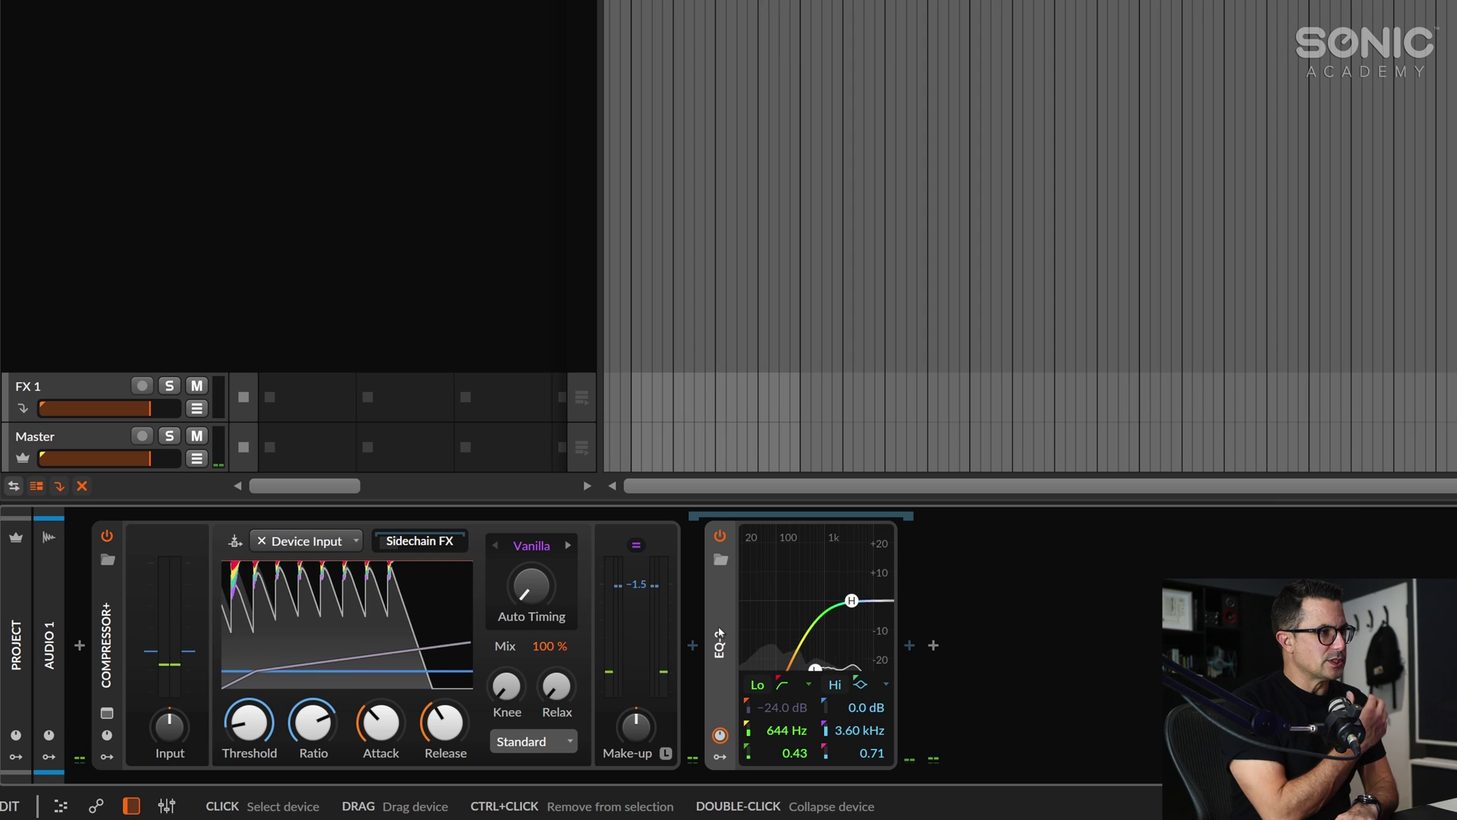
Step: Delete EQ-2 from the Sidechain FX chain and raise Compressor+'s threshold
key(Delete)
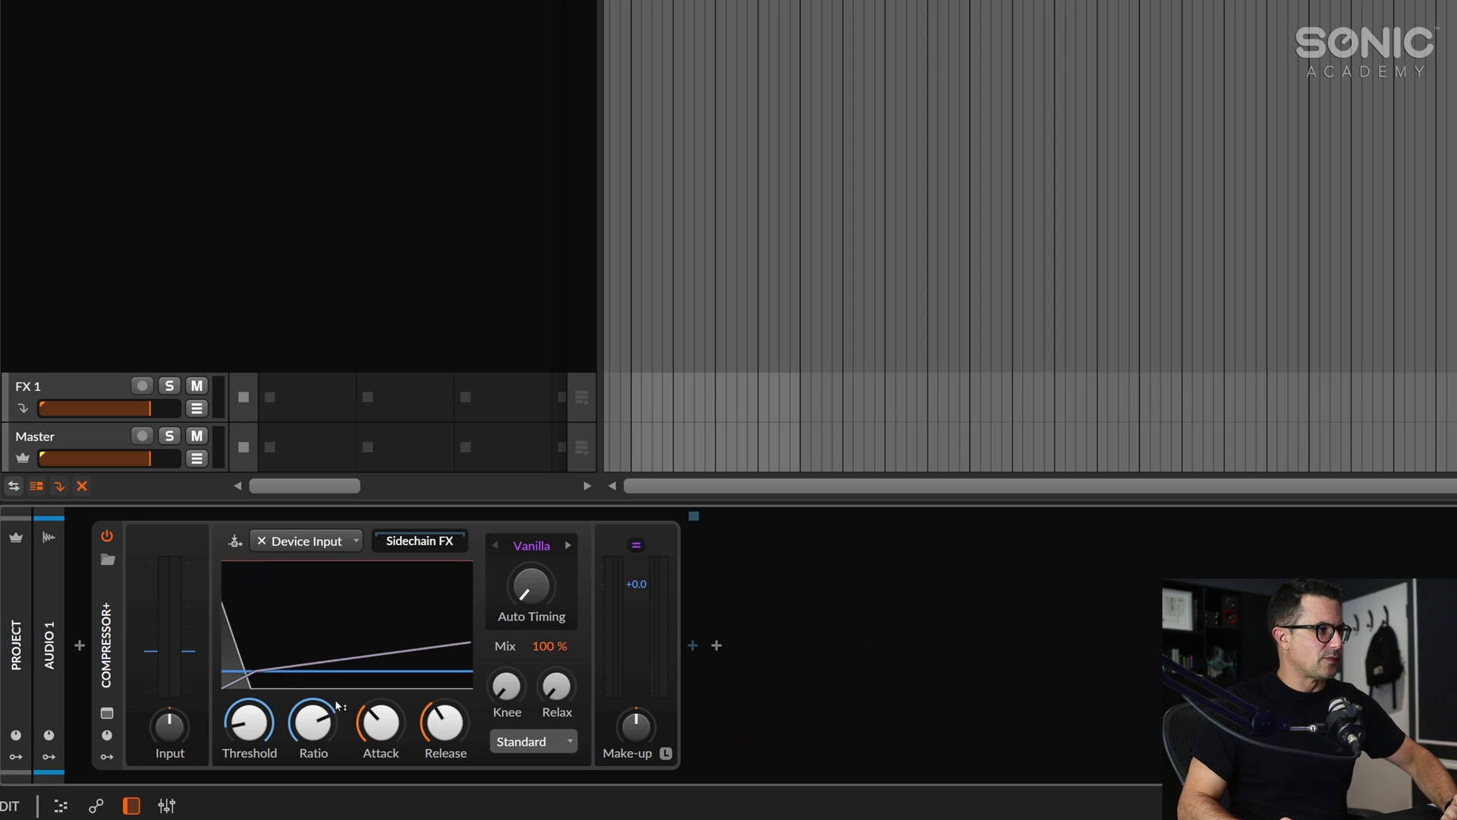
drag(249, 725, 249, 702)
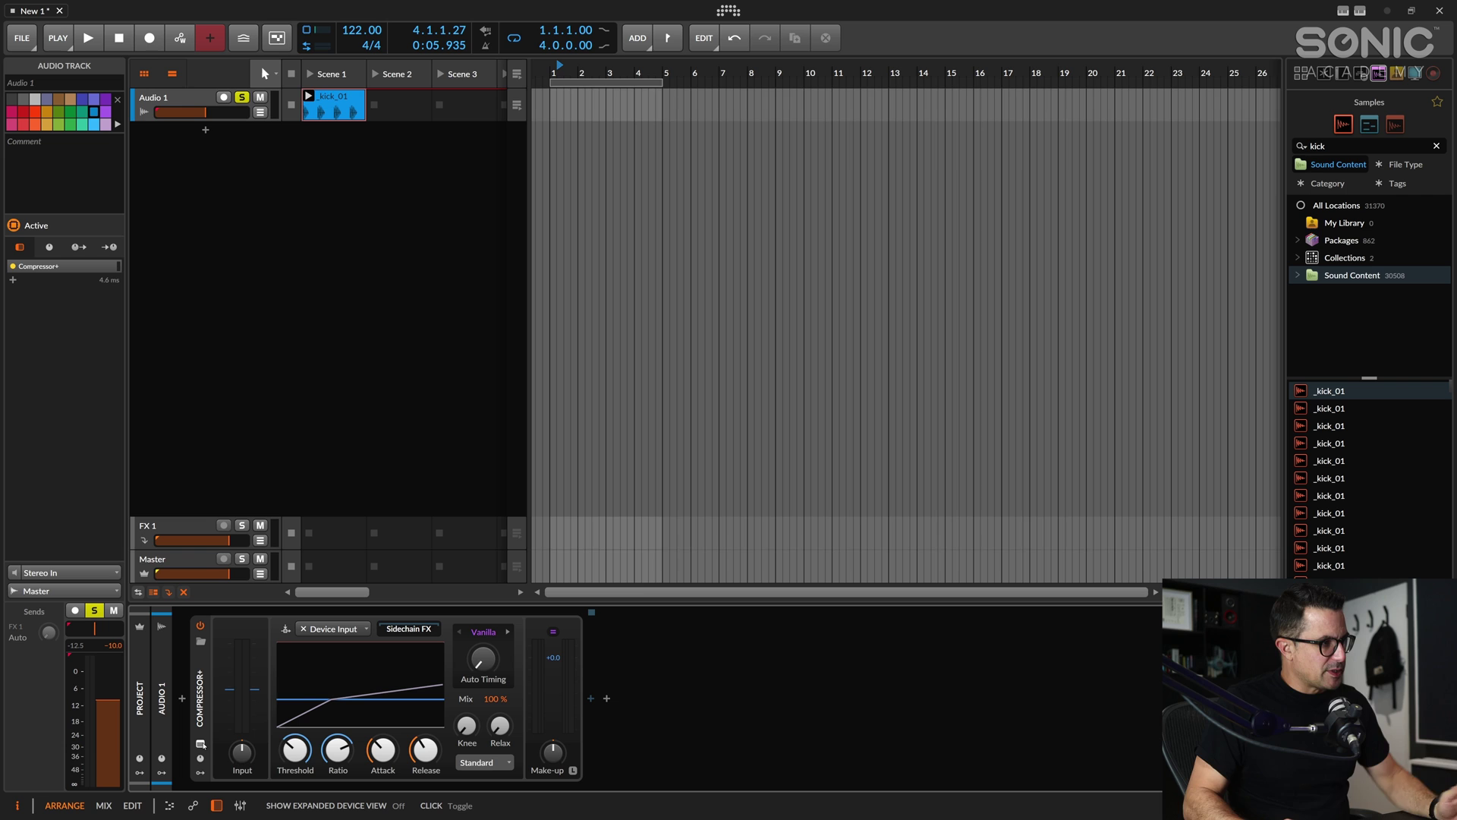
Step: Open Compressor+'s expanded device view and set the ratio to 1:infinity with a higher threshold
click(201, 744)
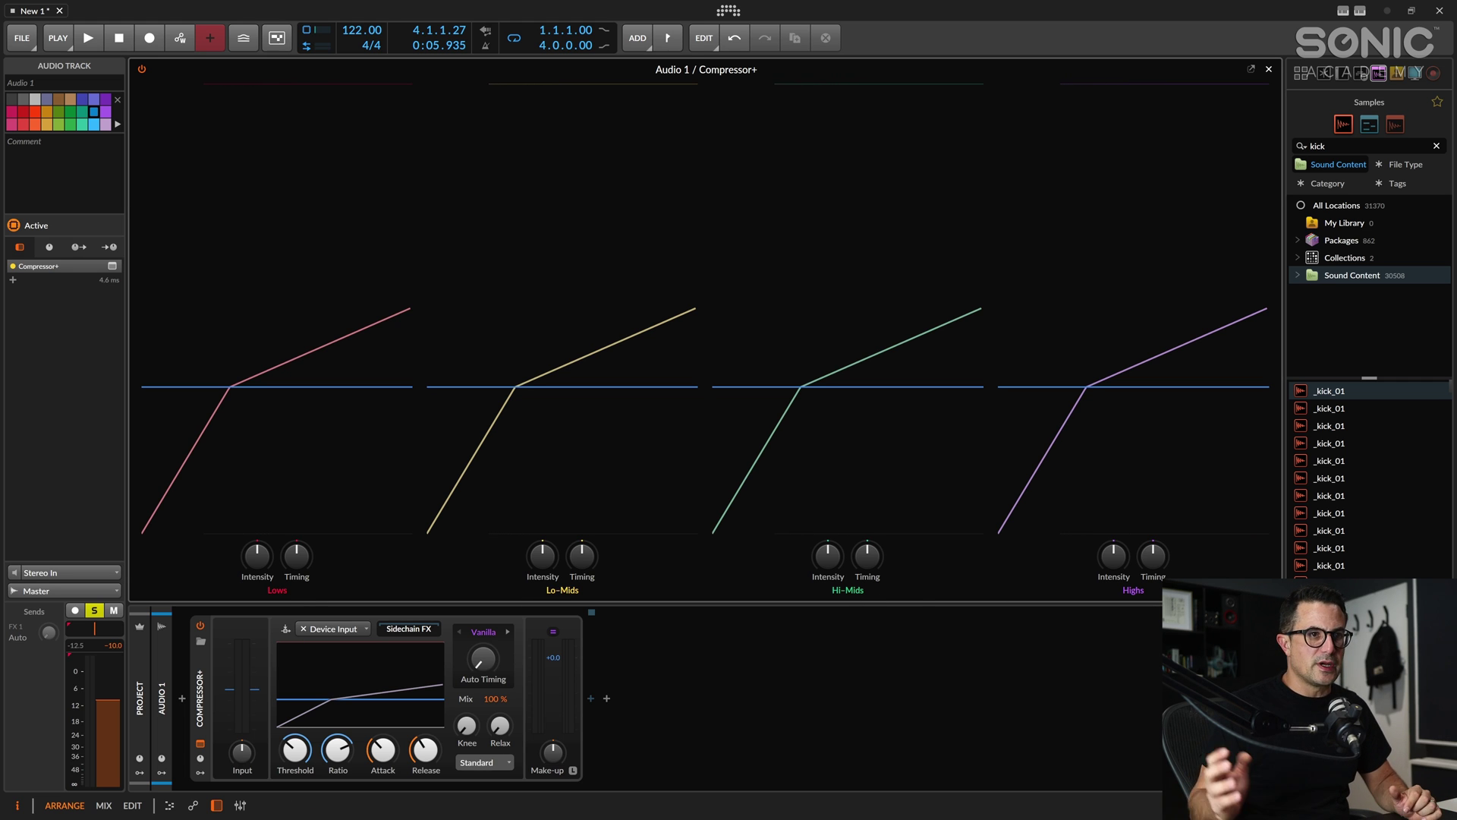
drag(298, 751, 921, 259)
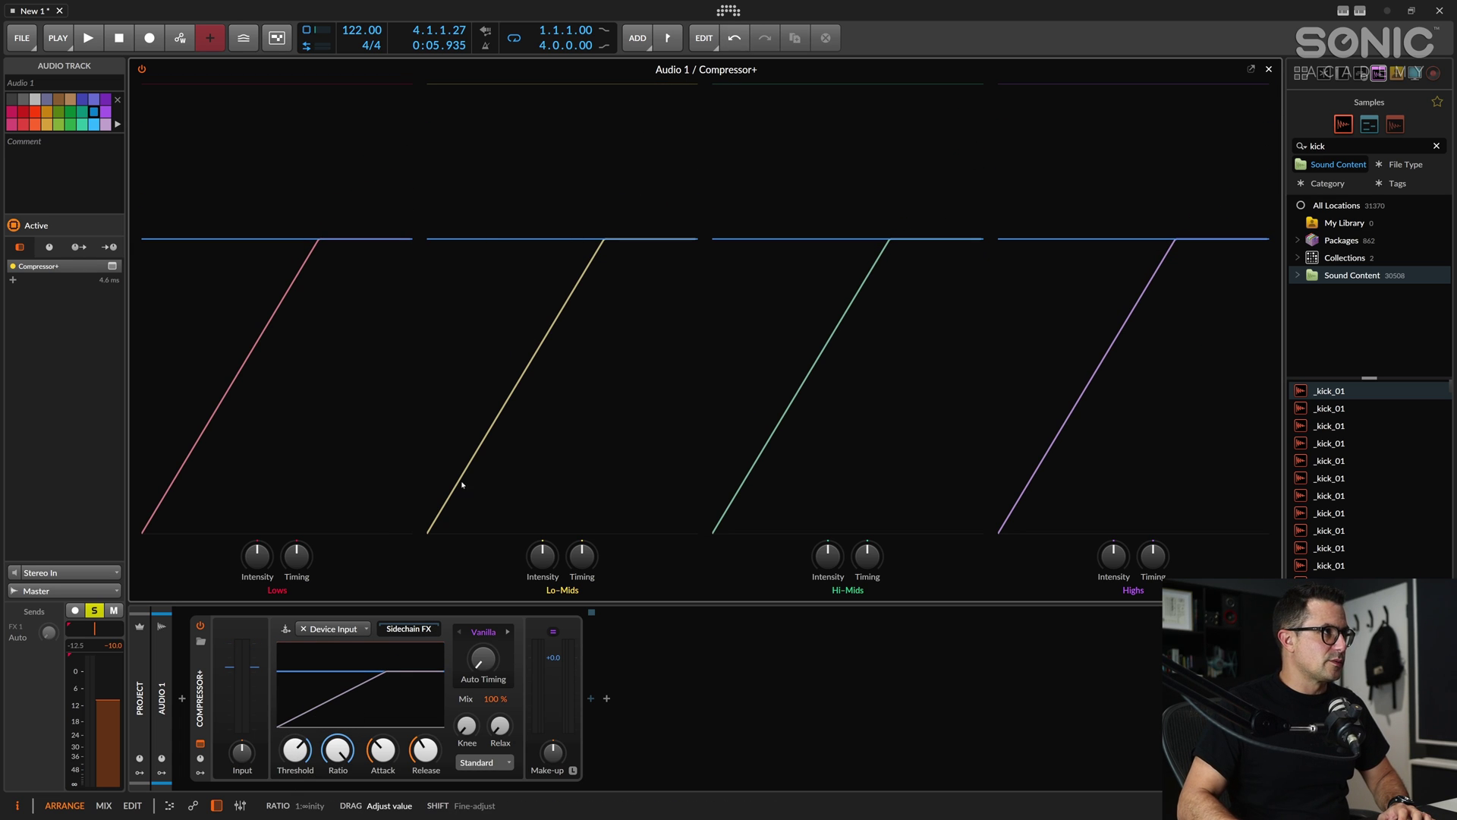
Step: Adjust Compressor+'s threshold to around -20 dB while playing the kick loop in short passes
drag(289, 752, 289, 757)
key(space)
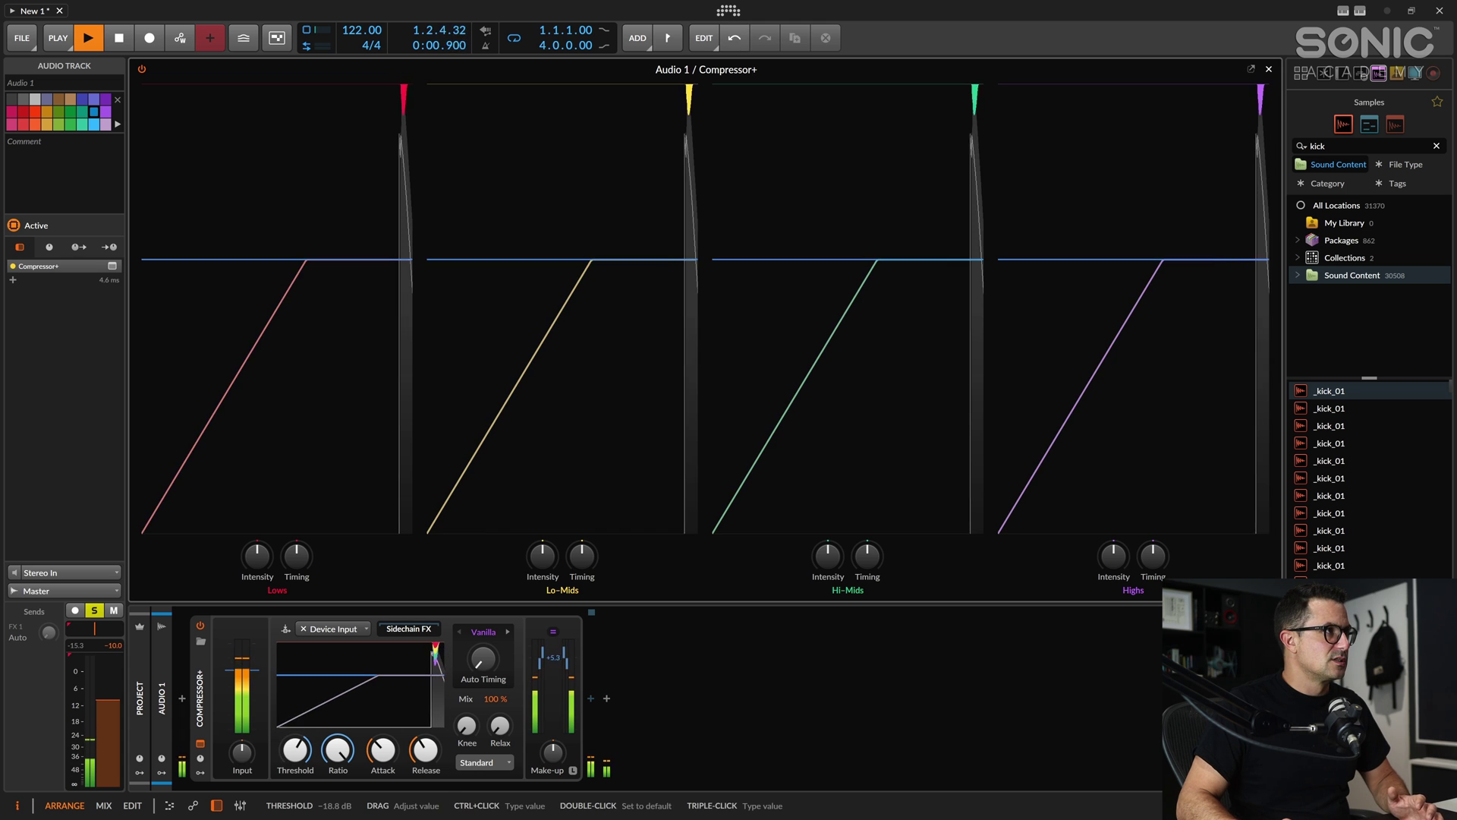
key(space)
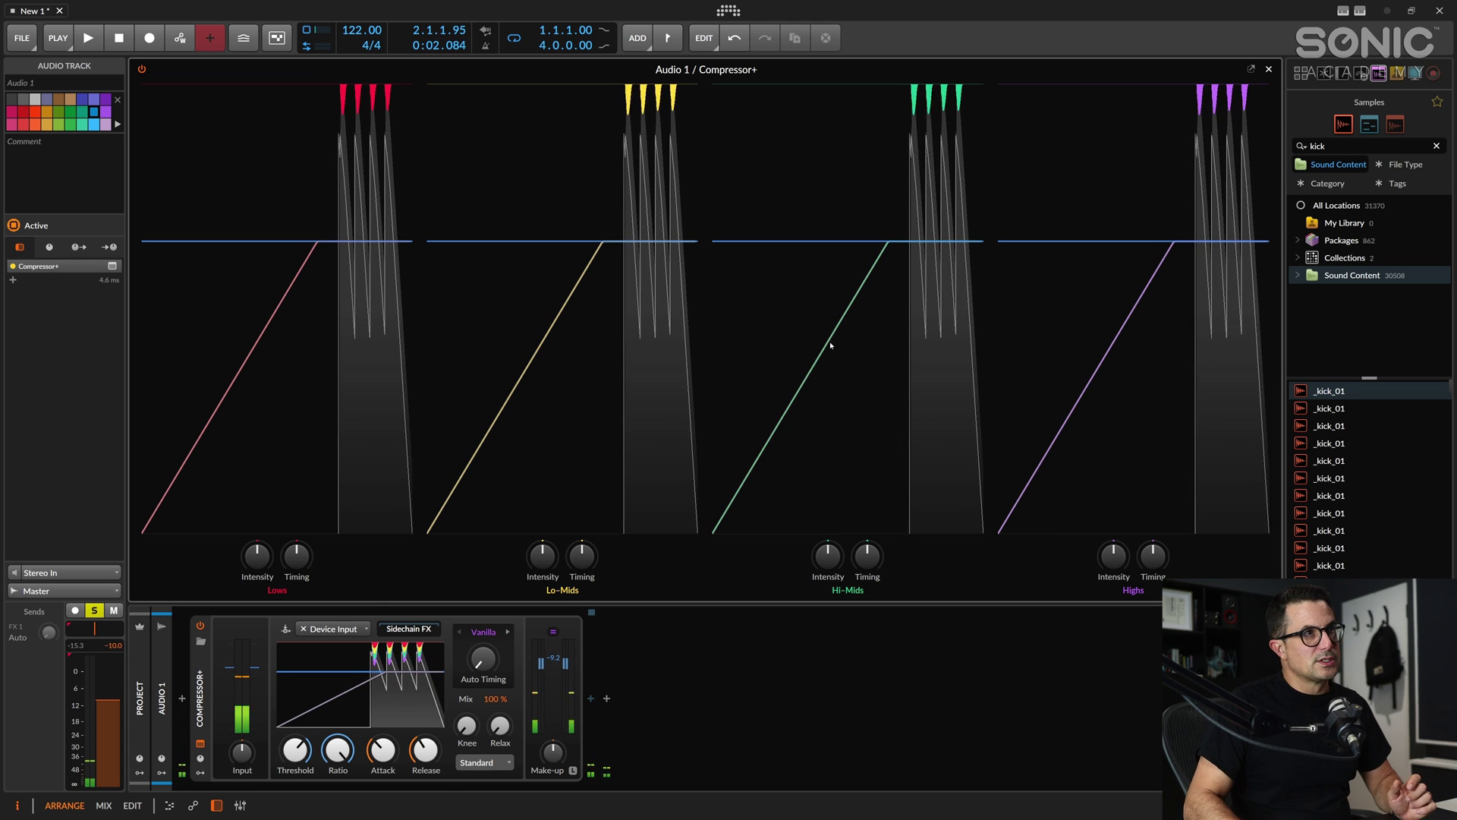
key(space)
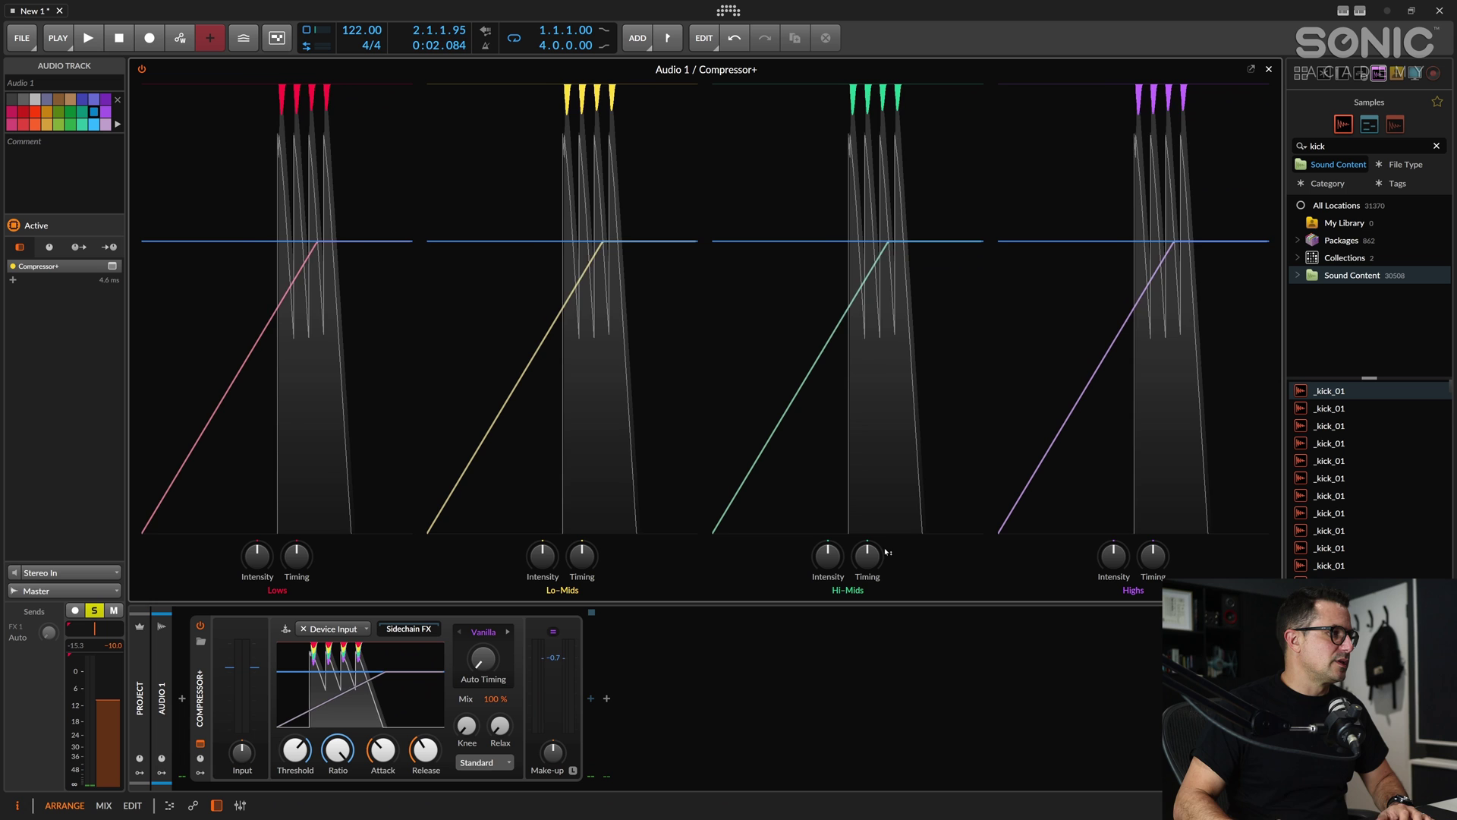
drag(293, 761, 293, 778)
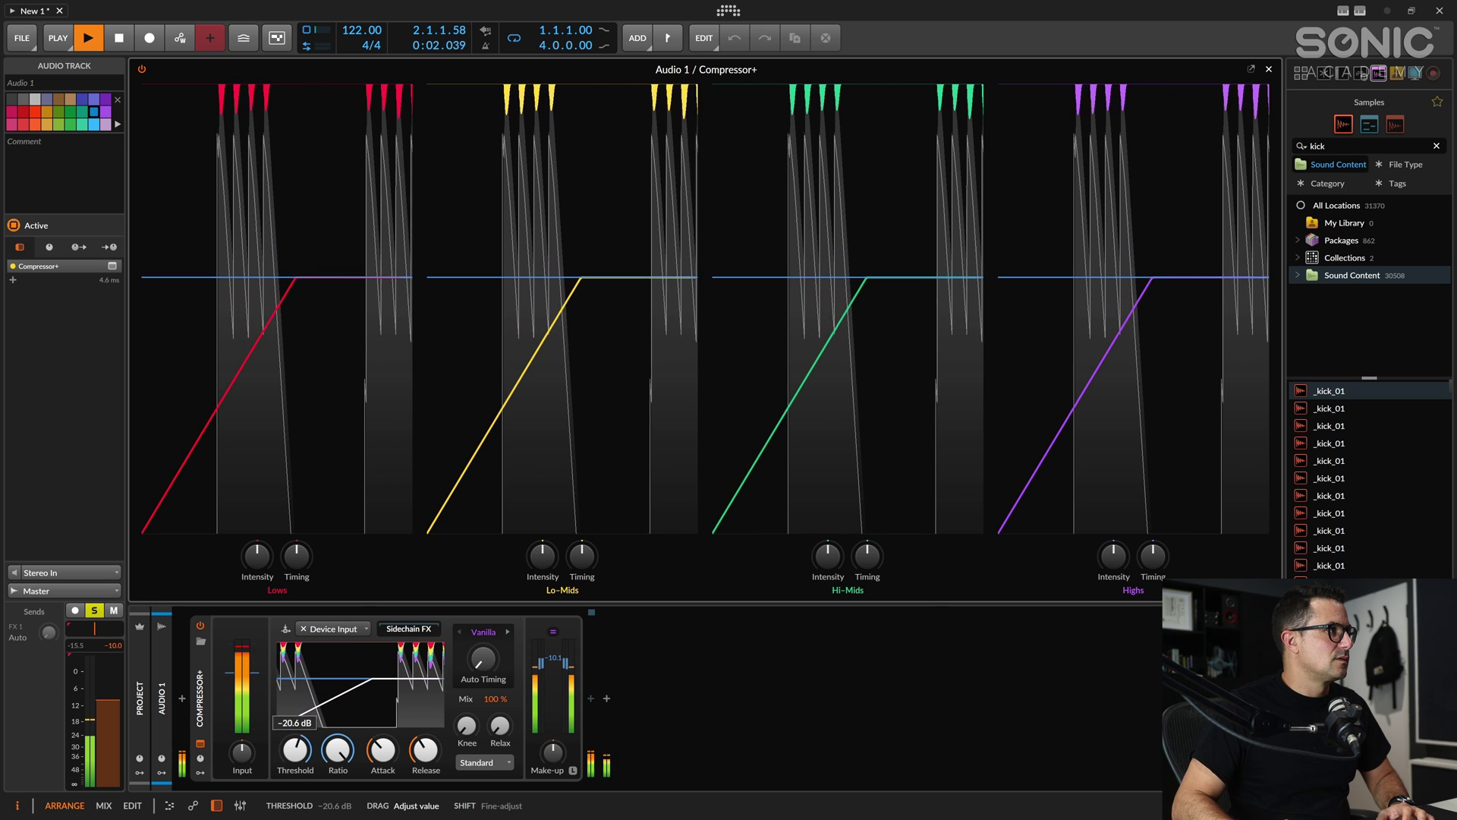
key(space)
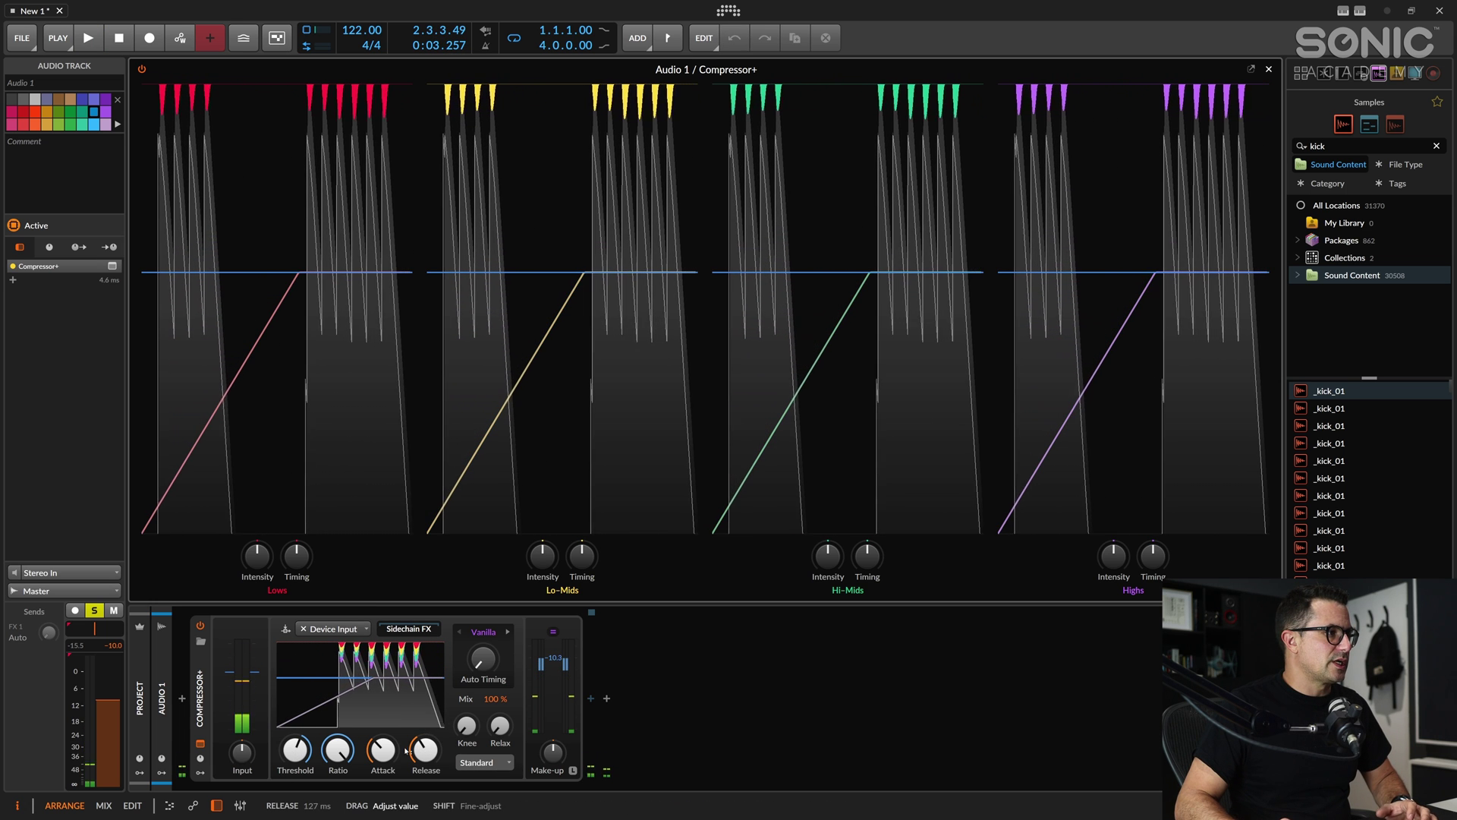
Step: Set Compressor+'s attack to about 11.1 ms and audition the kick loop
drag(391, 763, 425, 740)
key(space)
key(space)
key(space)
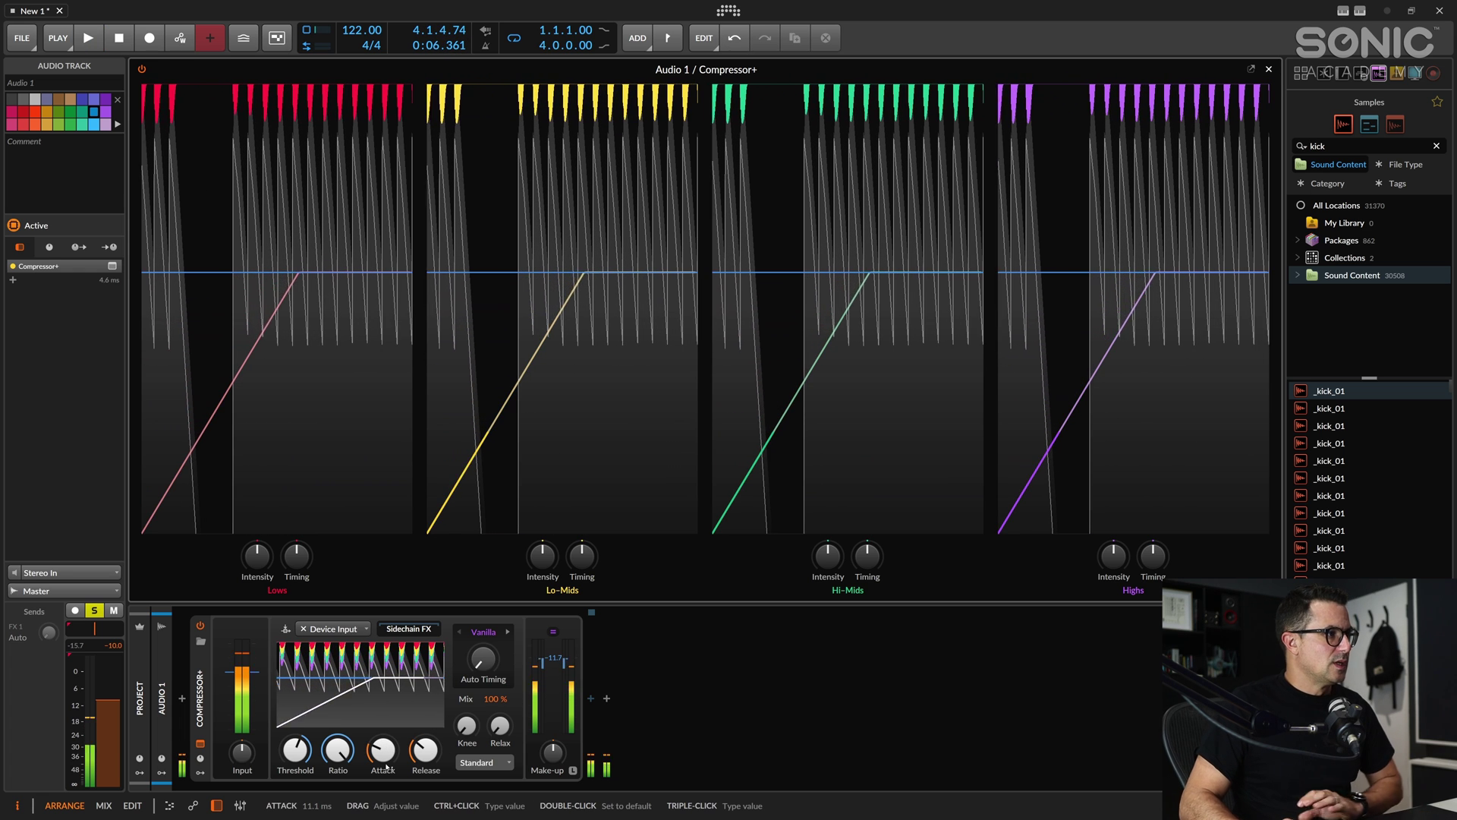
key(space)
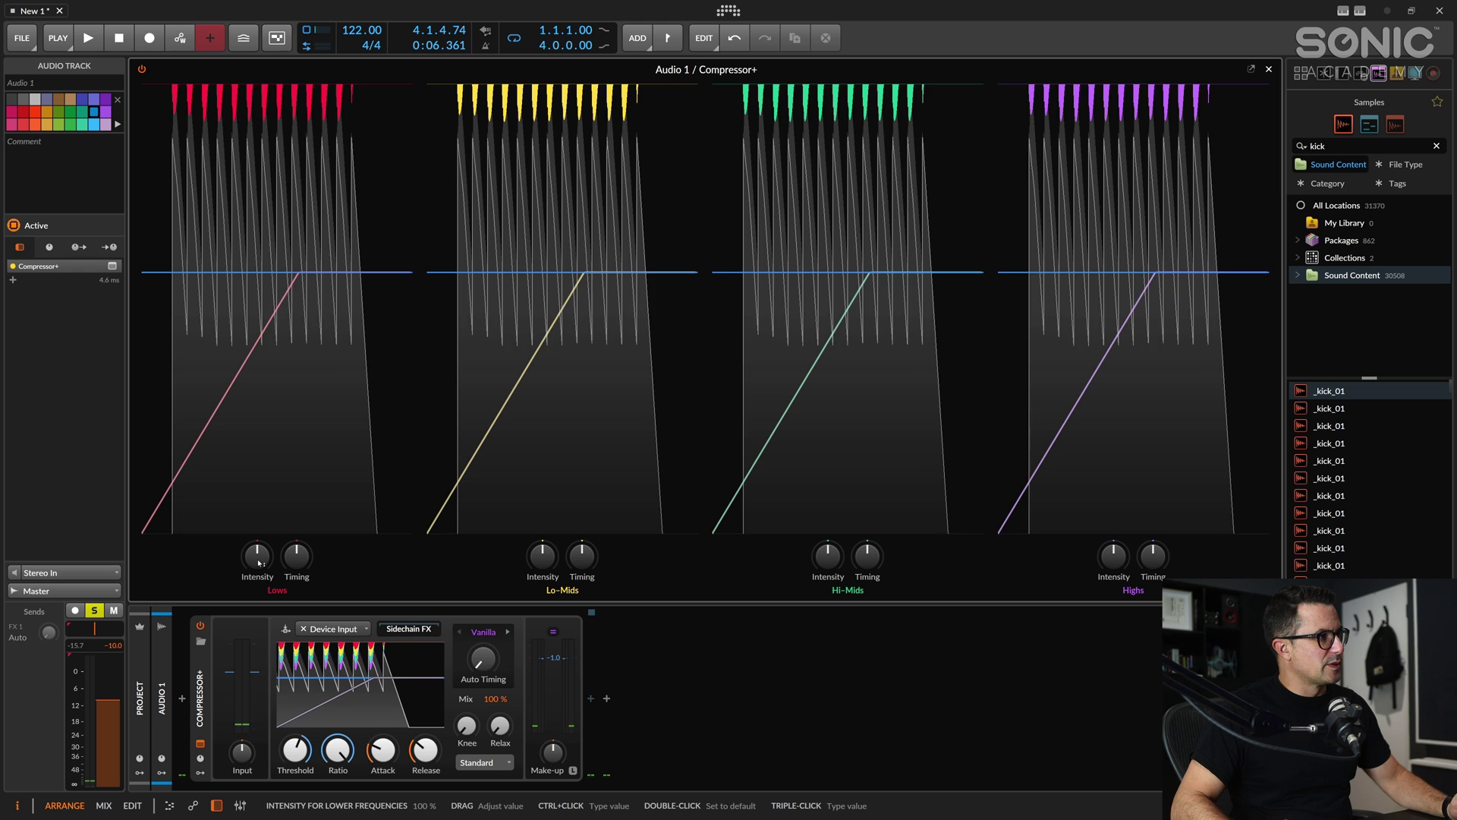
Step: Reduce the Lows band's intensity in the expanded view and audition the kick loop
drag(257, 555, 257, 583)
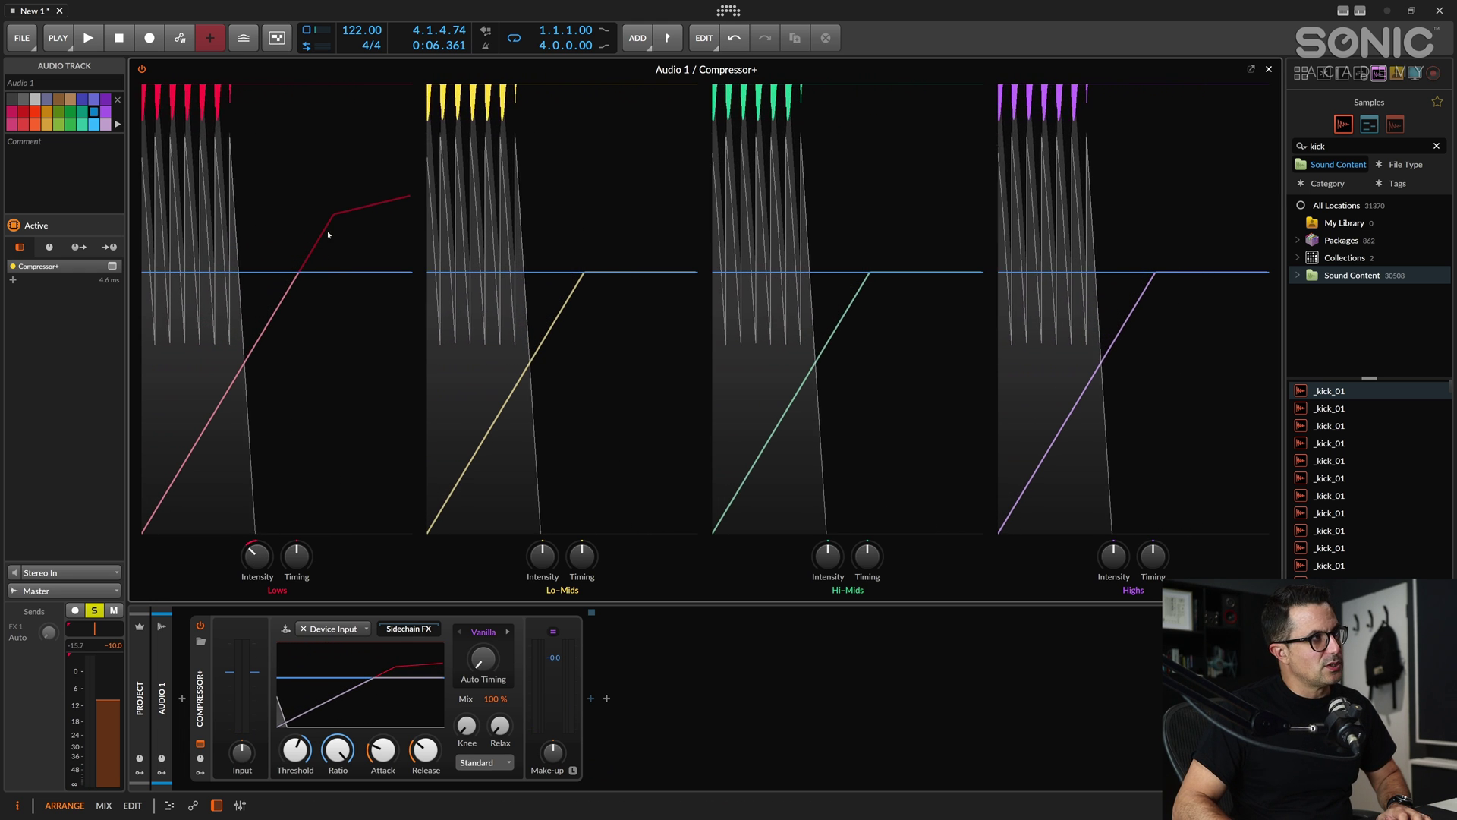
key(space)
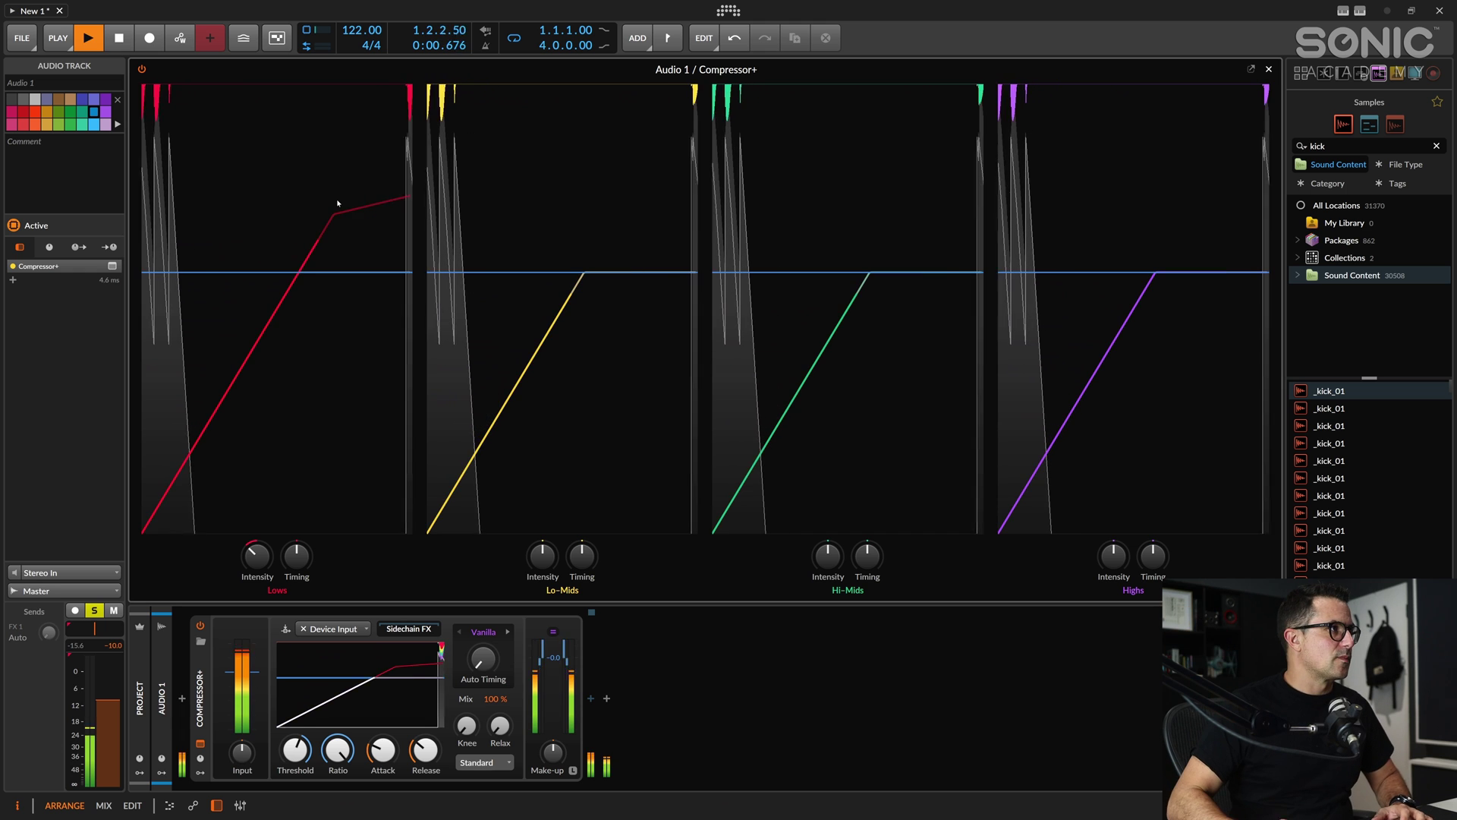
key(space)
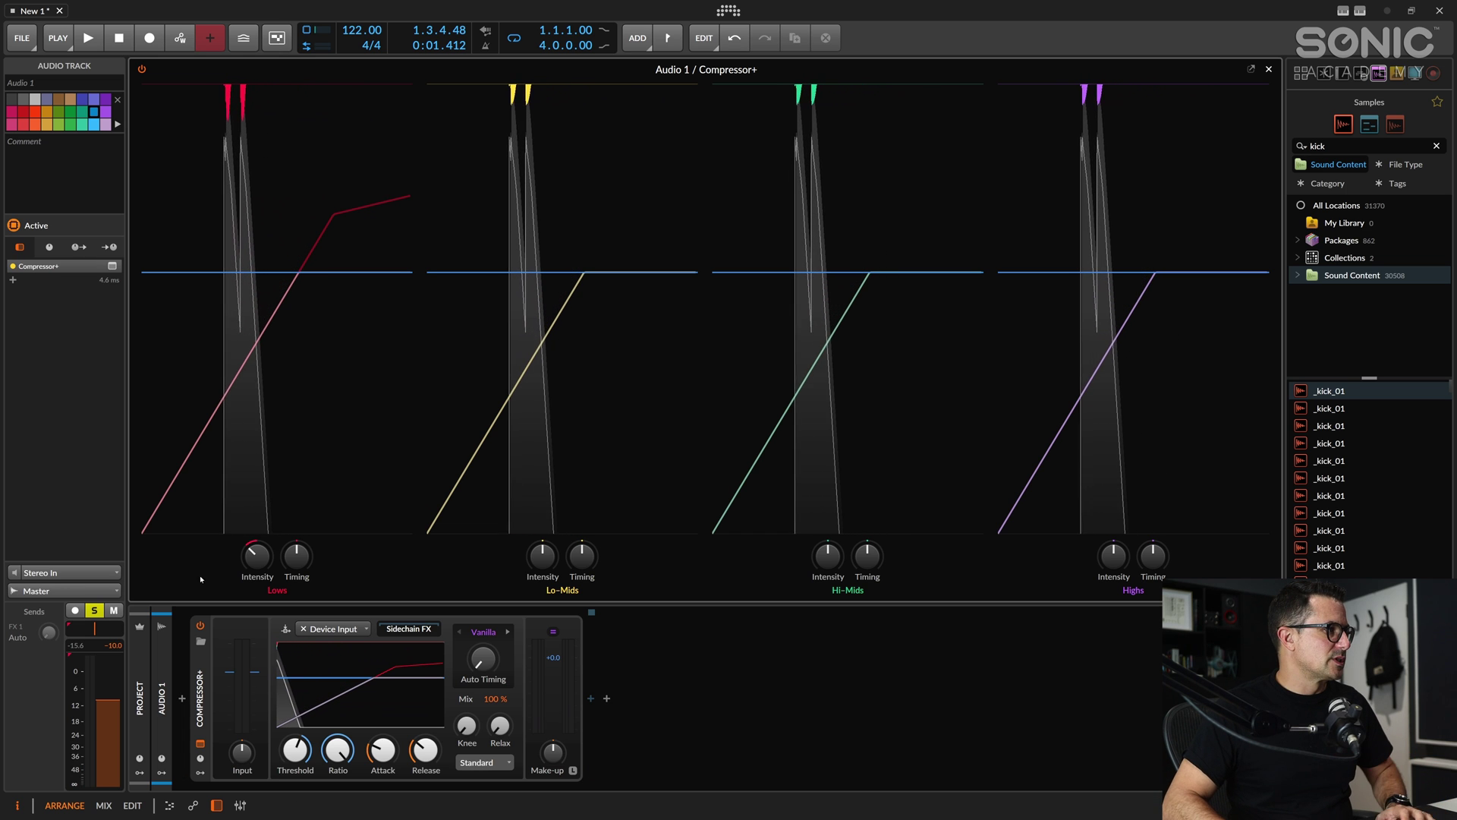
Step: Drop the Lows band's intensity to 0% while the kick loop plays, and bring it partway back up
key(space)
drag(255, 560, 255, 607)
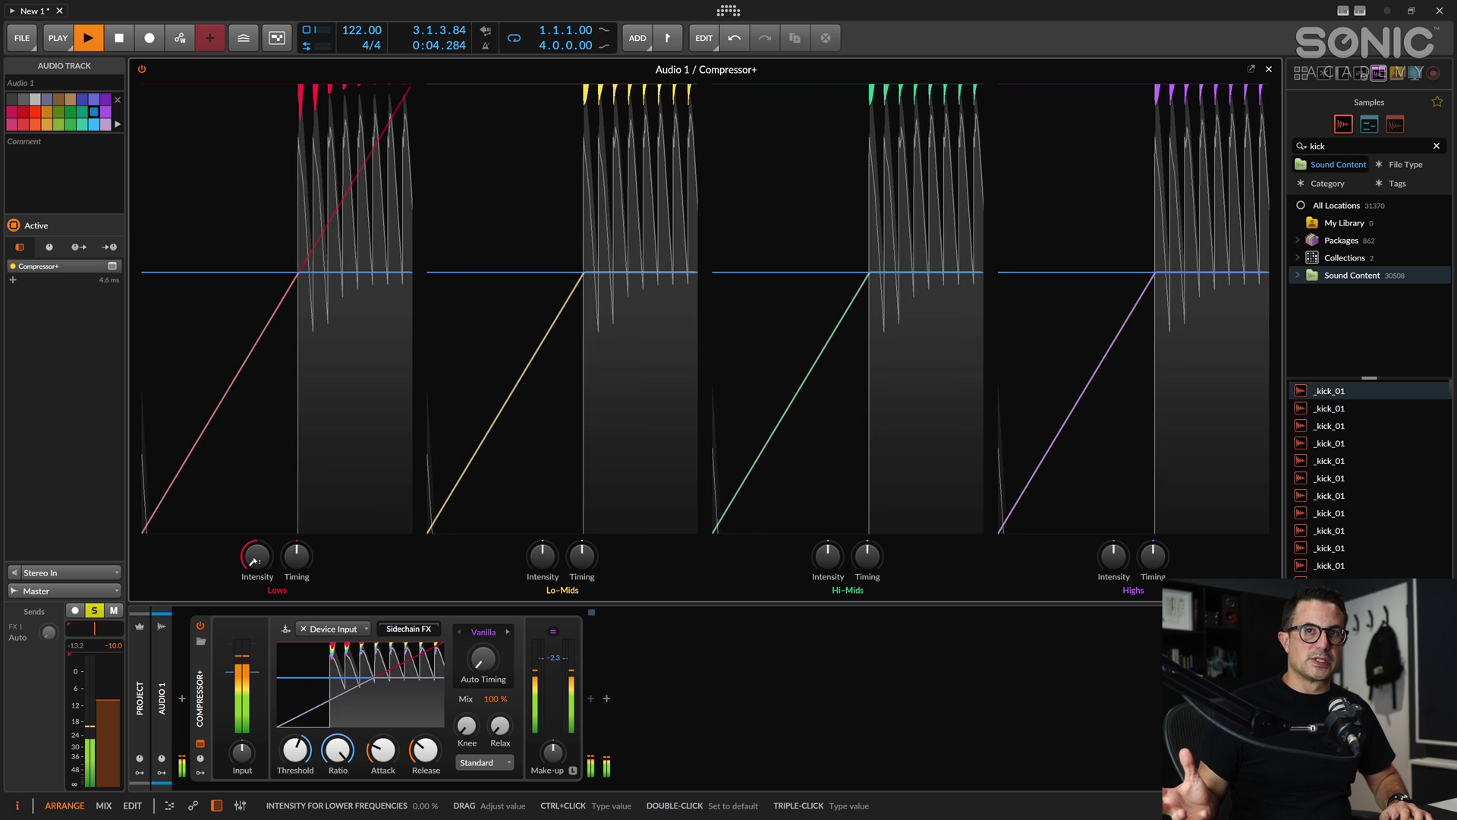
drag(255, 559, 255, 524)
key(space)
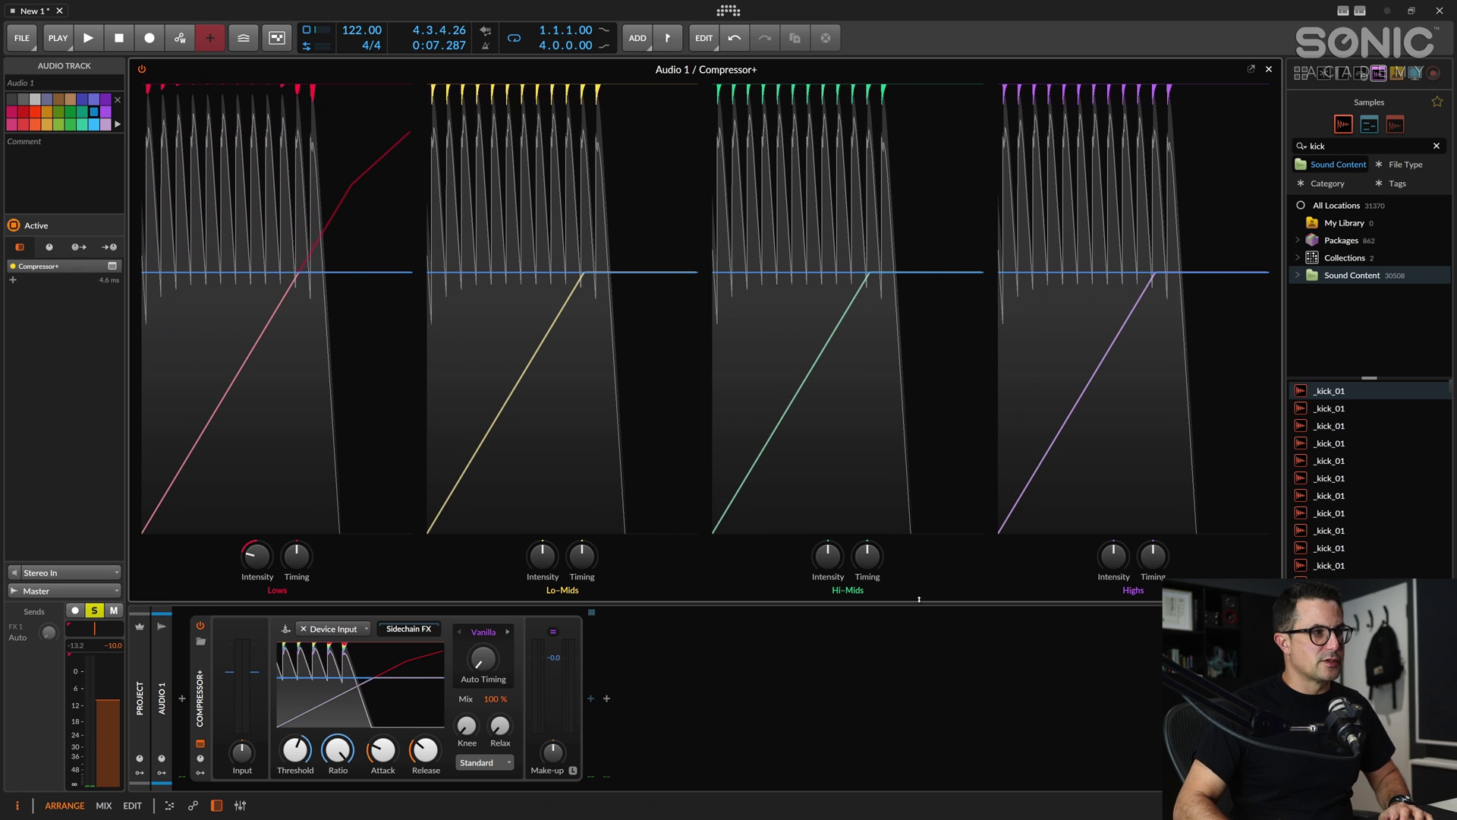
key(space)
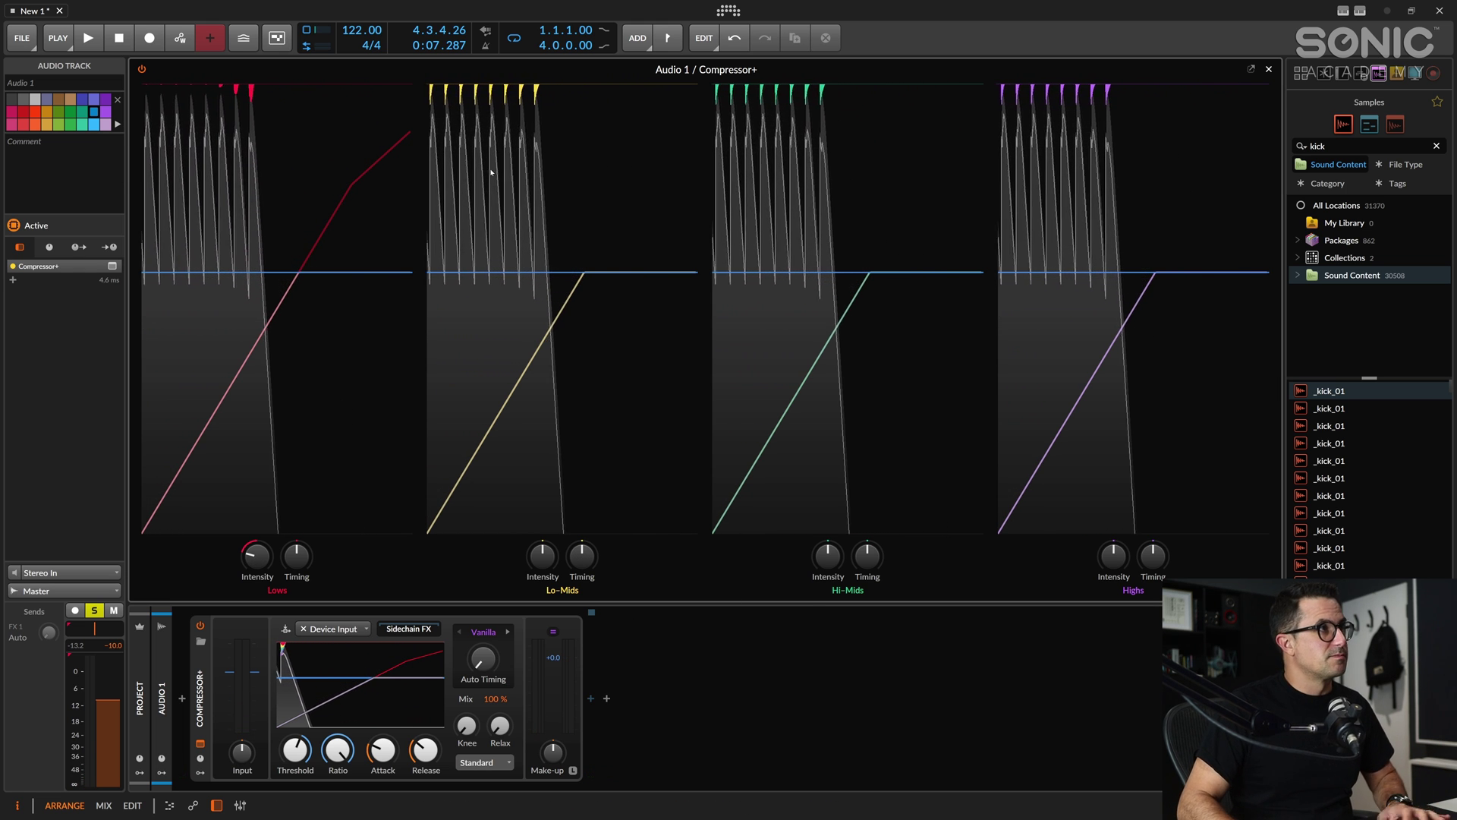
Step: Try a higher Lo-Mids intensity on the kick loop and reset it to its default
drag(542, 556, 542, 518)
key(space)
double_click(543, 558)
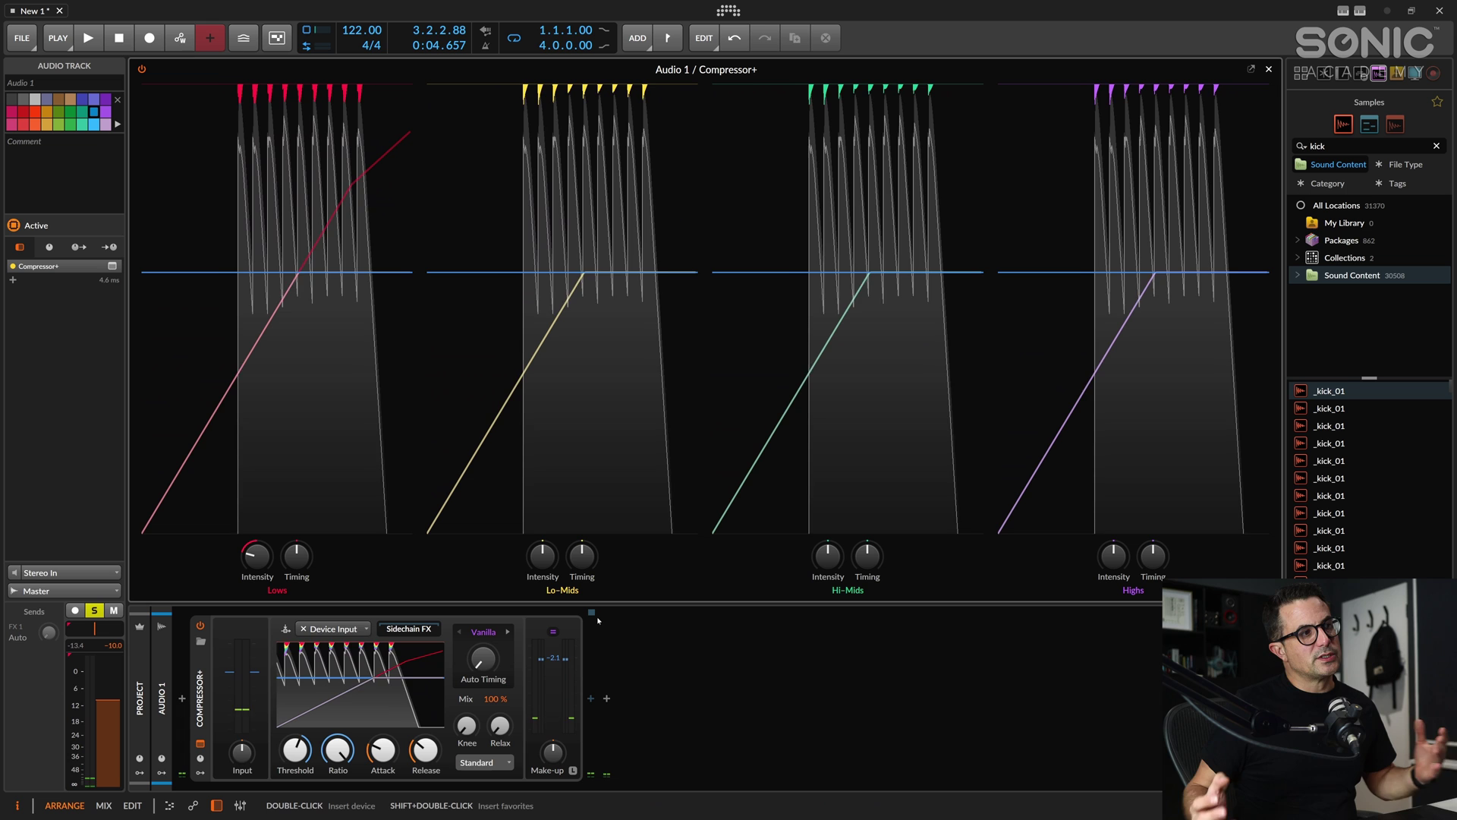
Step: Raise the Lo-Mids timing offset to about 71% and audition the kick loop in short passes
mouse_move(582, 556)
mouse_down()
mouse_move(582, 531)
mouse_move(582, 615)
mouse_move(582, 550)
mouse_up()
key(space)
key(space)
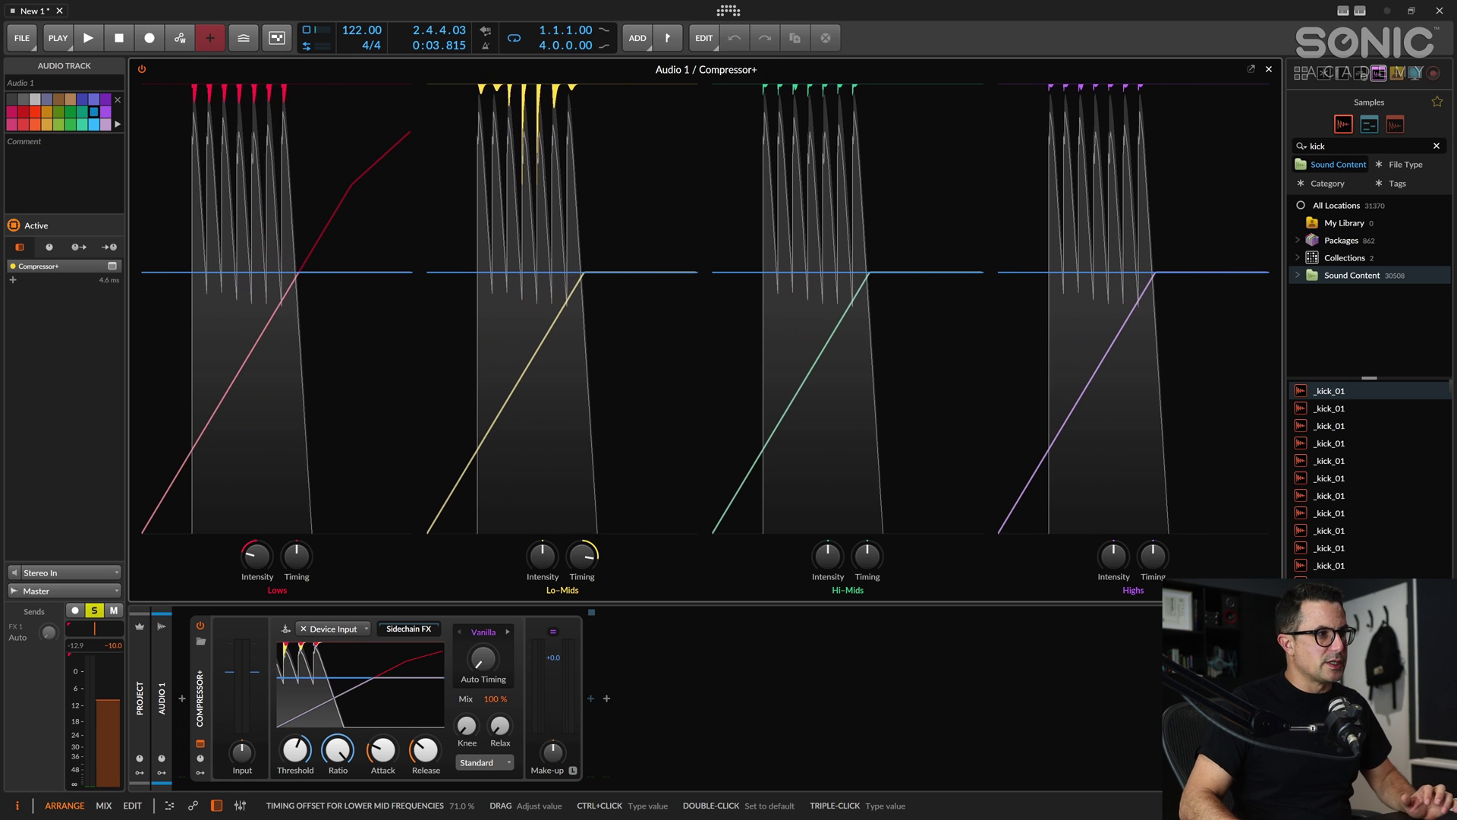
key(space)
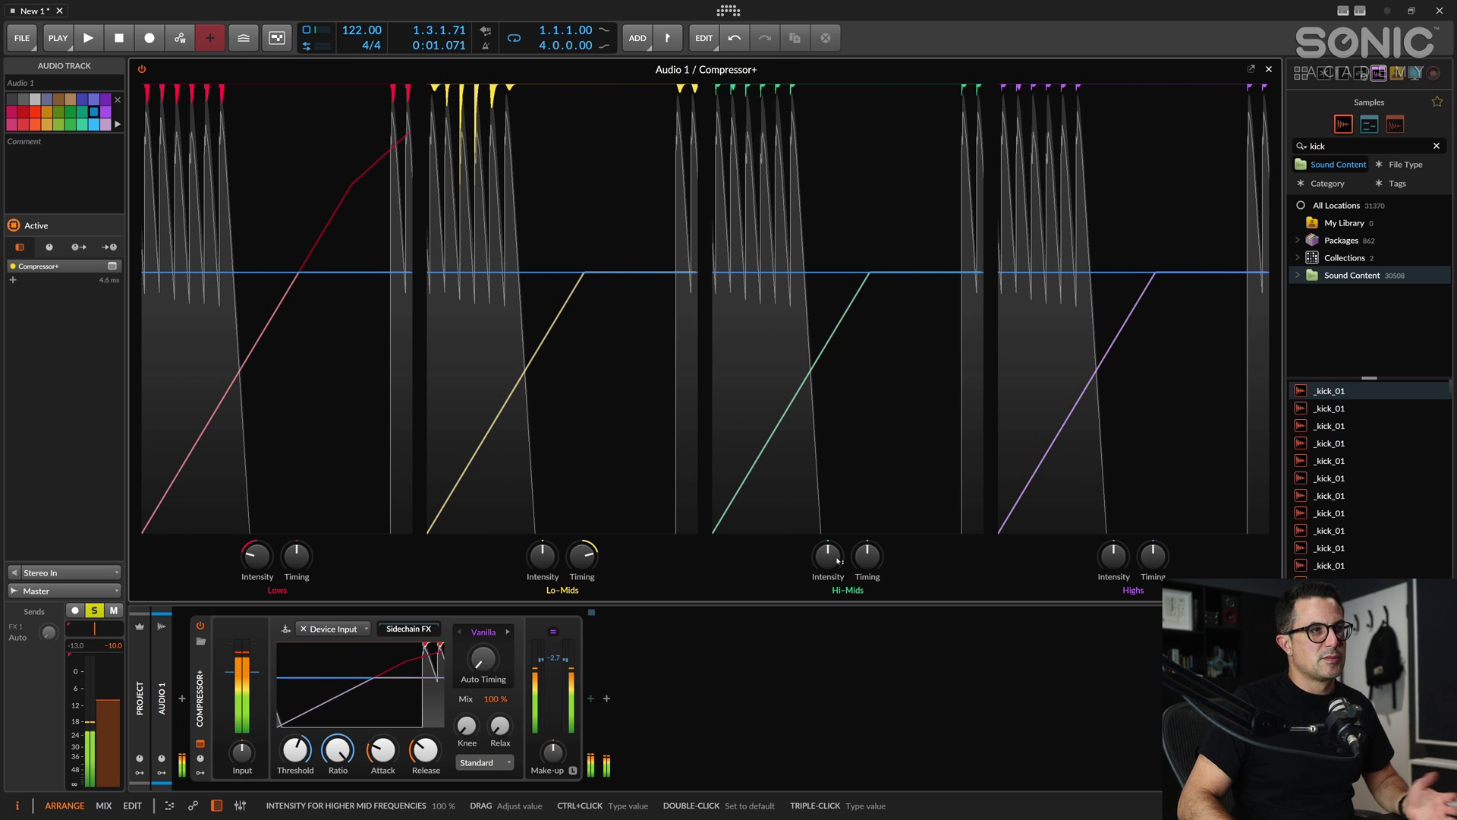
Step: Raise the Hi-Mids band's intensity and timing slightly above default, auditioning the kick loop
mouse_move(828, 558)
mouse_down()
mouse_move(828, 545)
mouse_move(867, 568)
mouse_move(867, 528)
mouse_move(828, 538)
mouse_up()
key(space)
key(space)
key(space)
Step: Push the Highs intensity to about 190% during playback, and ease it back to just above its default
drag(1114, 557, 1113, 517)
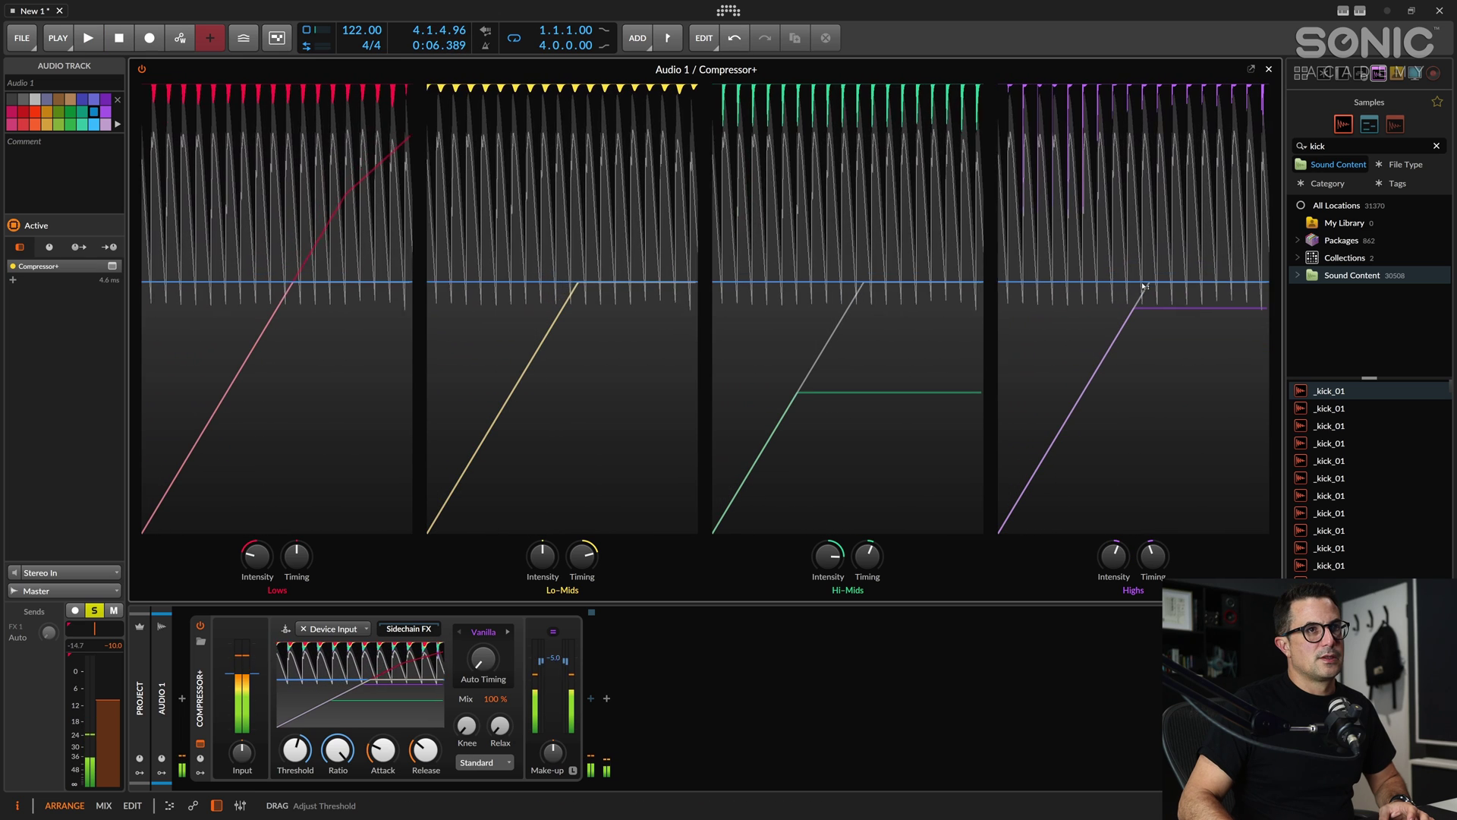
drag(1145, 287, 1147, 272)
key(space)
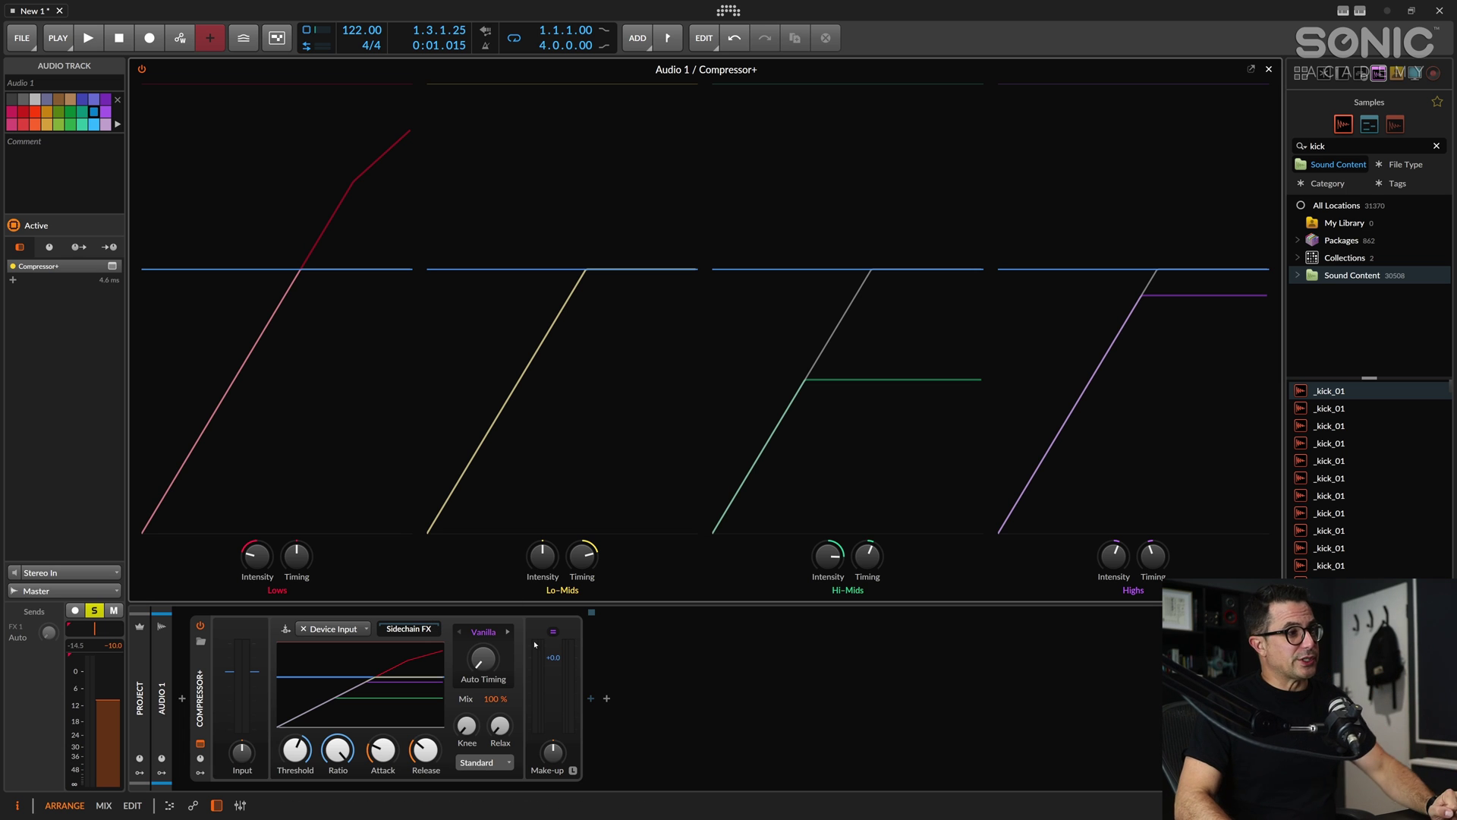
Step: Change Compressor+'s character to Glue and raise Auto Timing while the kick loop plays
click(535, 548)
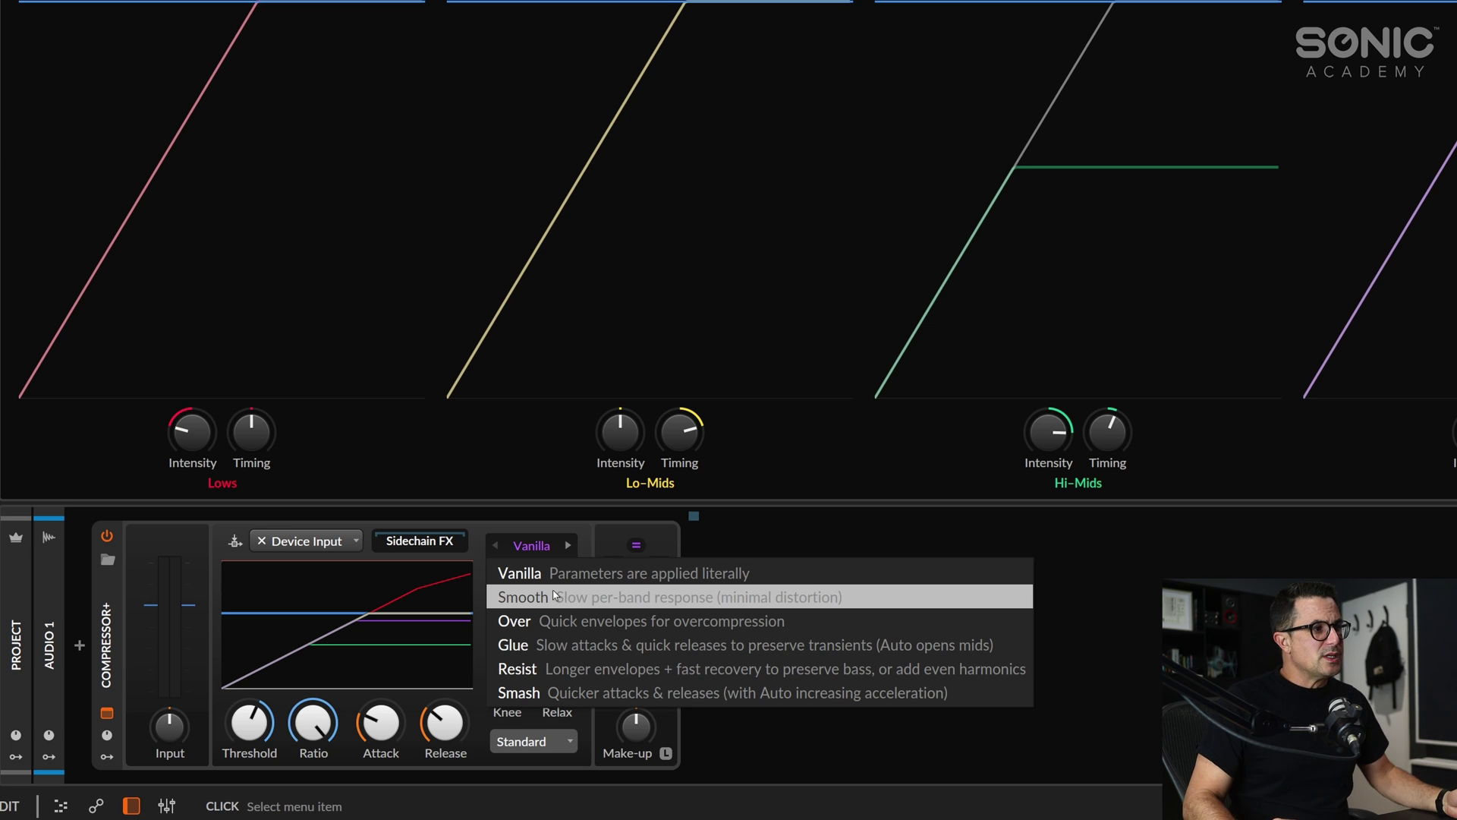
click(546, 647)
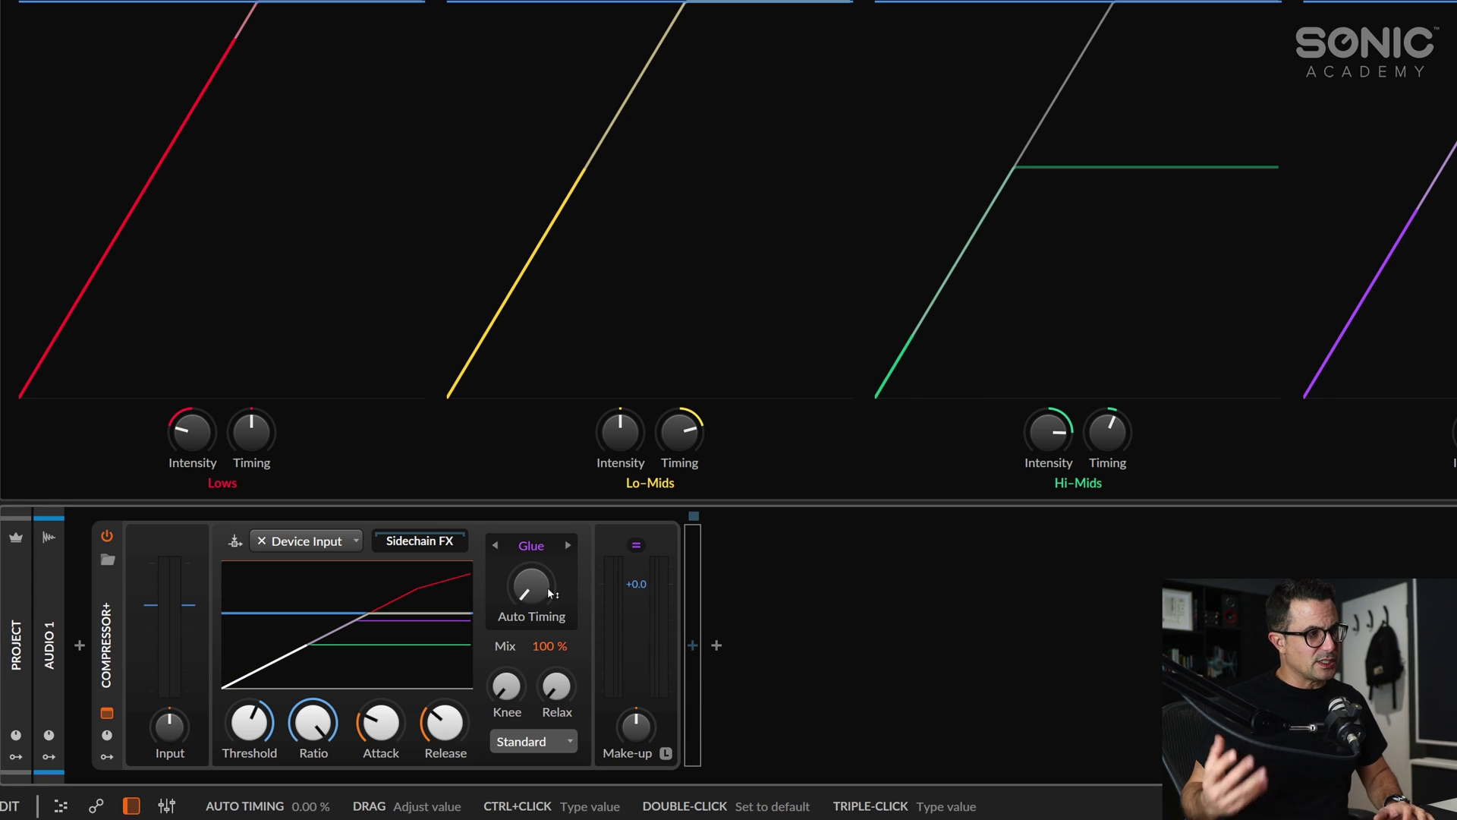
key(space)
mouse_move(549, 593)
mouse_down()
mouse_move(550, 521)
mouse_move(549, 585)
mouse_up()
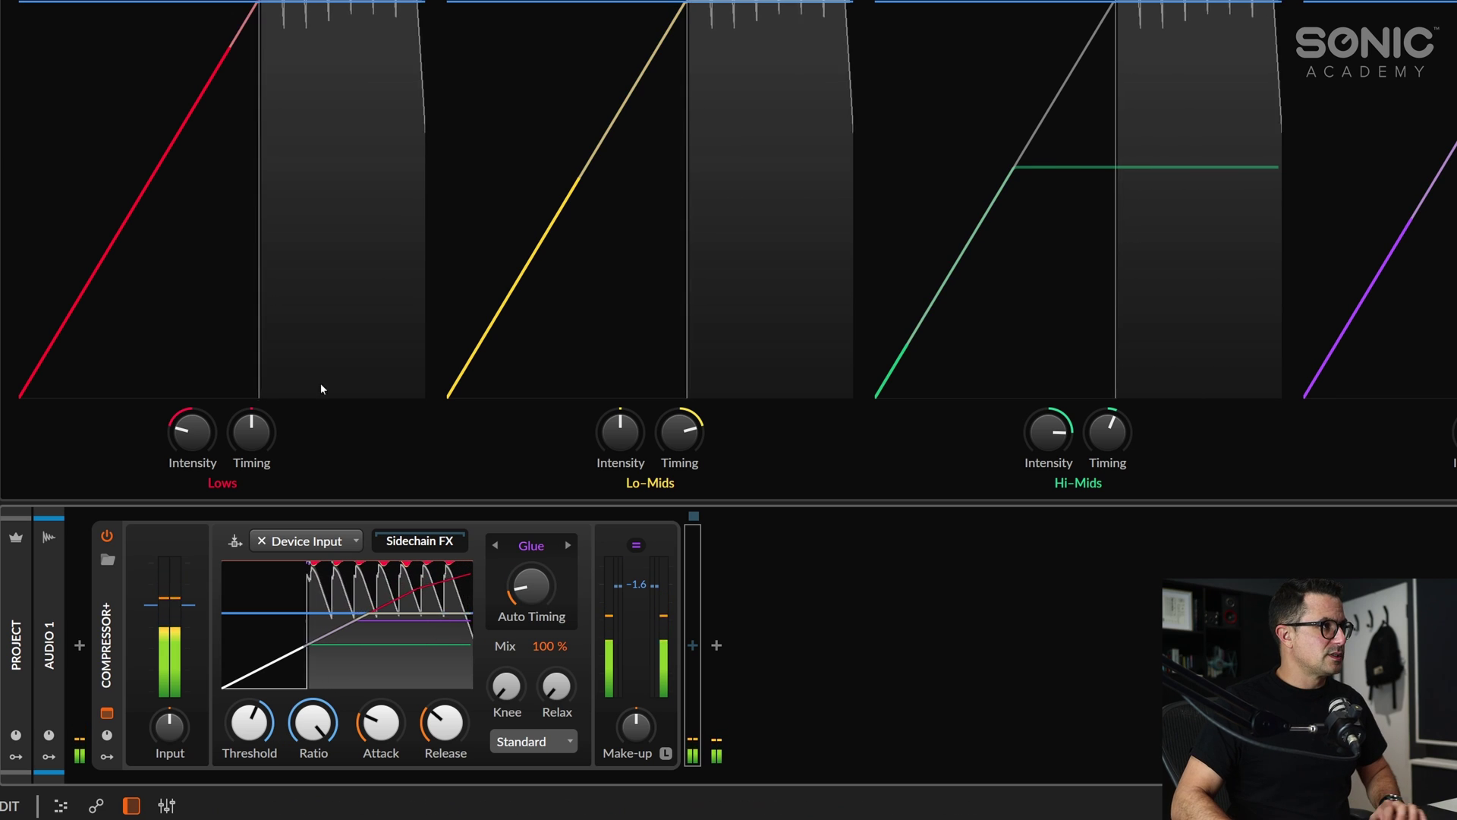
Step: Replace the adjusted Compressor+ on the Audio 1 track with a fresh Compressor+ device
click(79, 645)
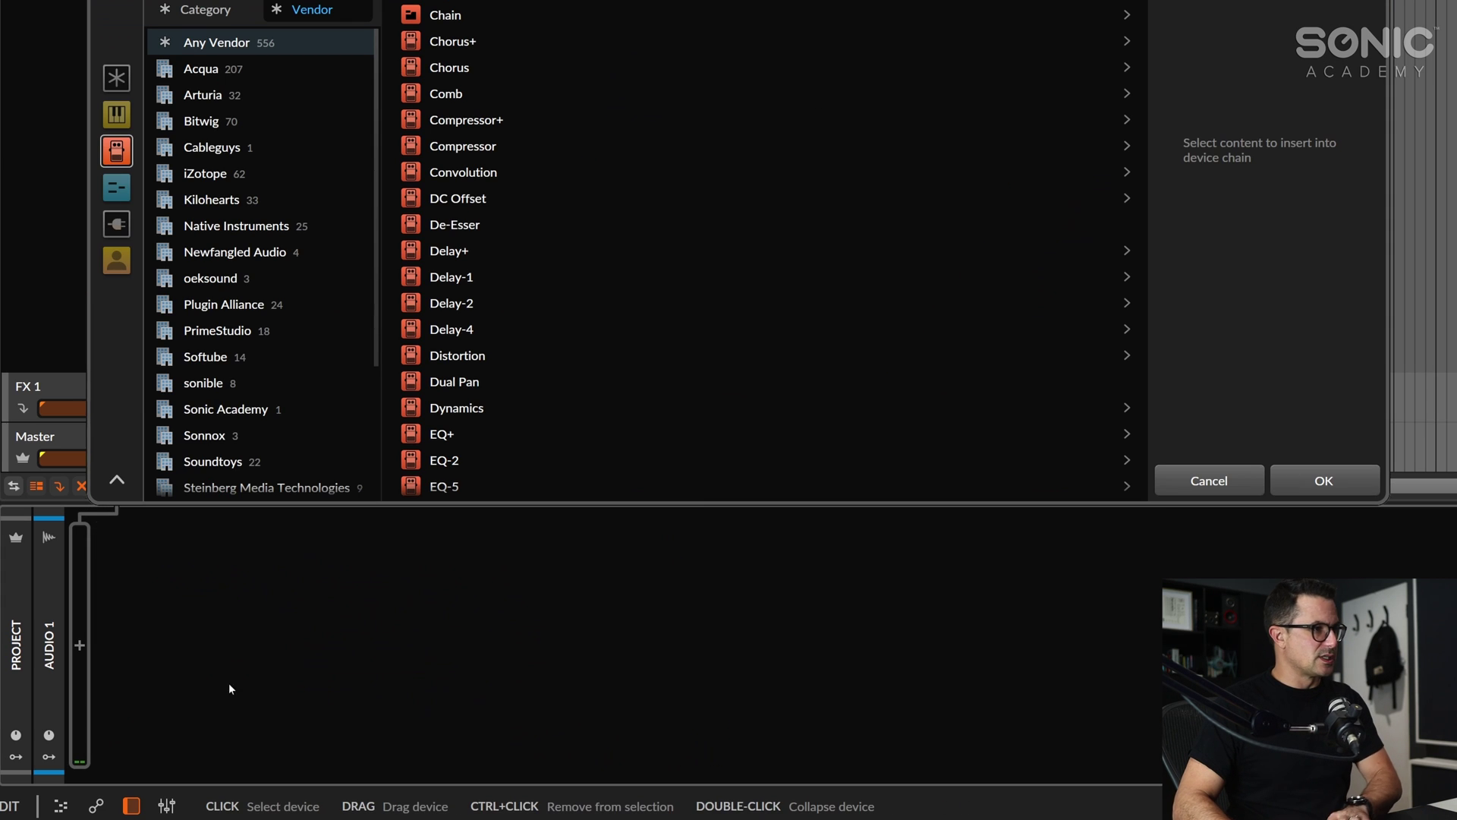
click(1229, 484)
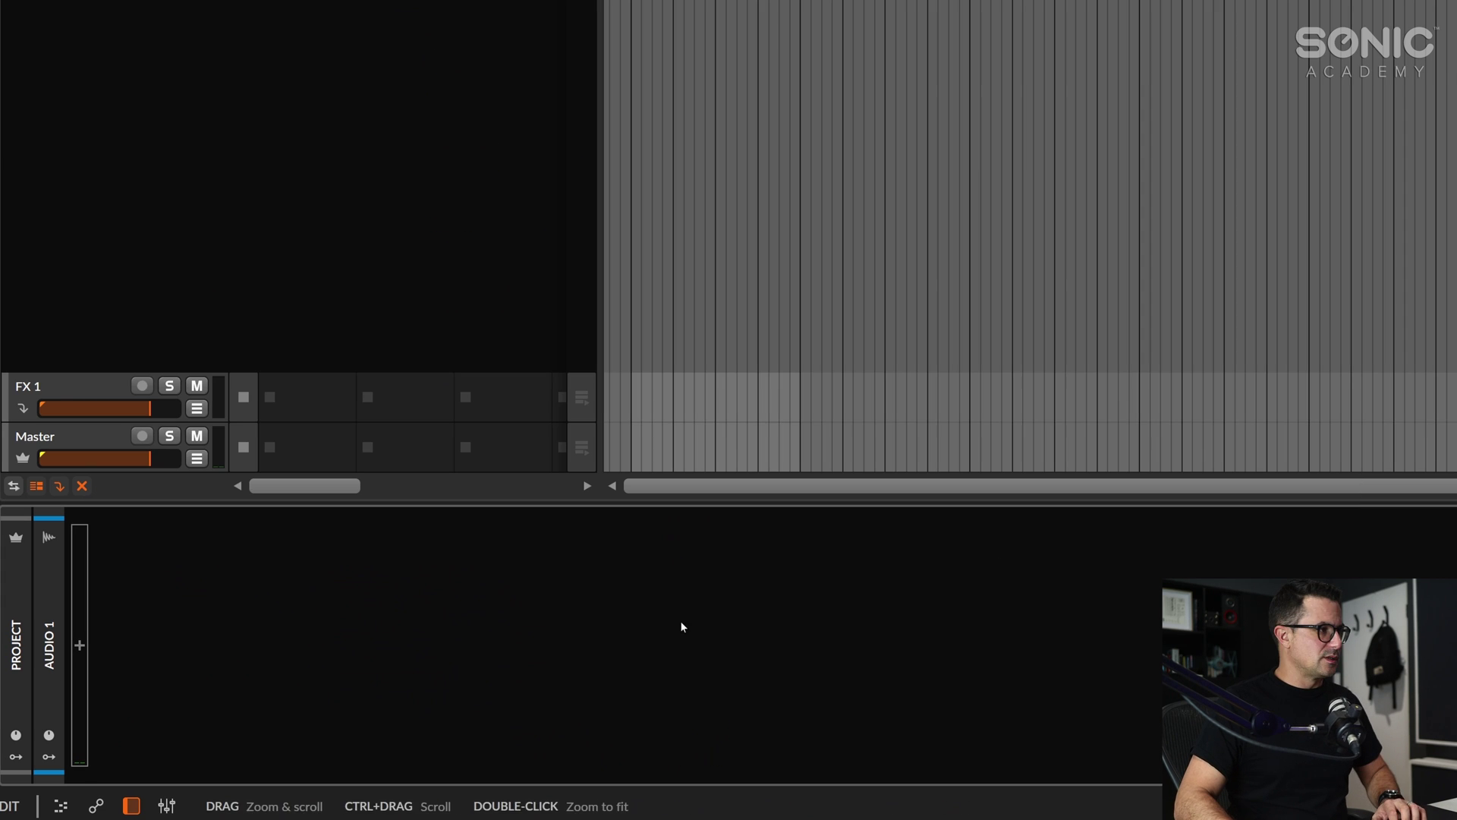
click(85, 647)
text(comp)
key(Down)
key(Return)
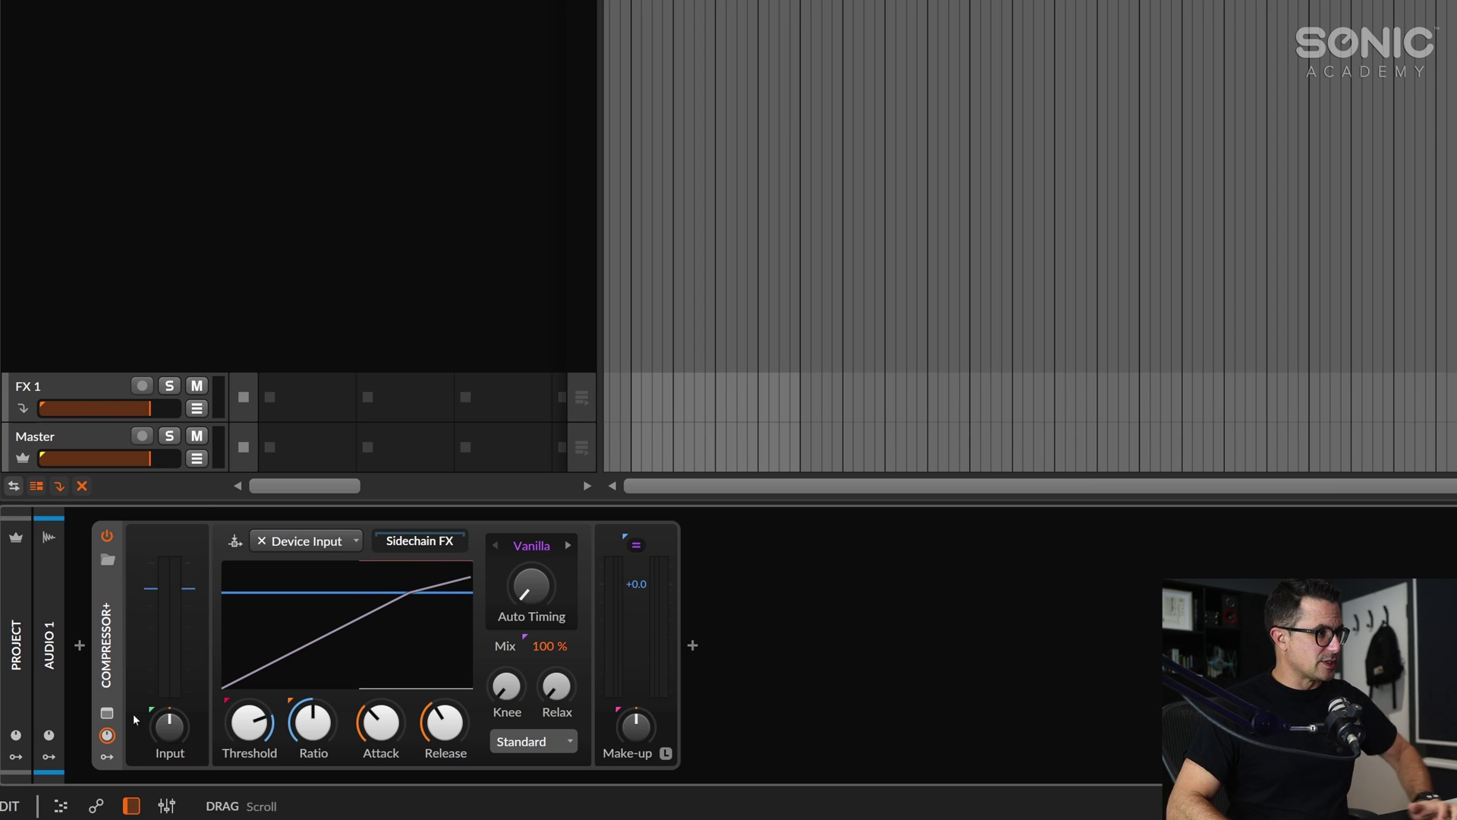
Step: Set the new Compressor+'s threshold to about -15.5 dB with a slightly higher ratio, and view the playing 130DAN~1 clip's waveform
key(space)
drag(249, 721, 313, 706)
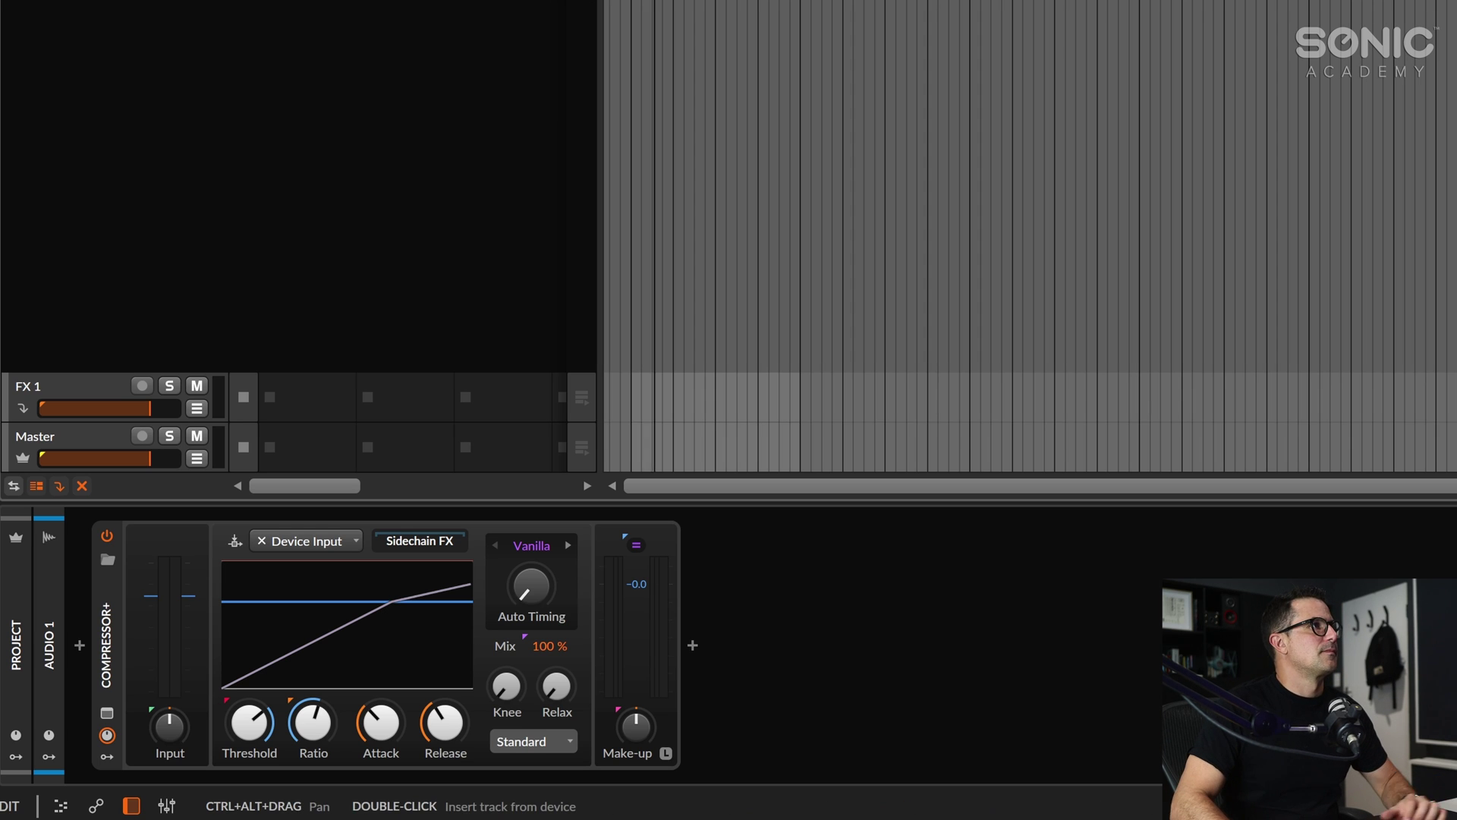
double_click(311, 1)
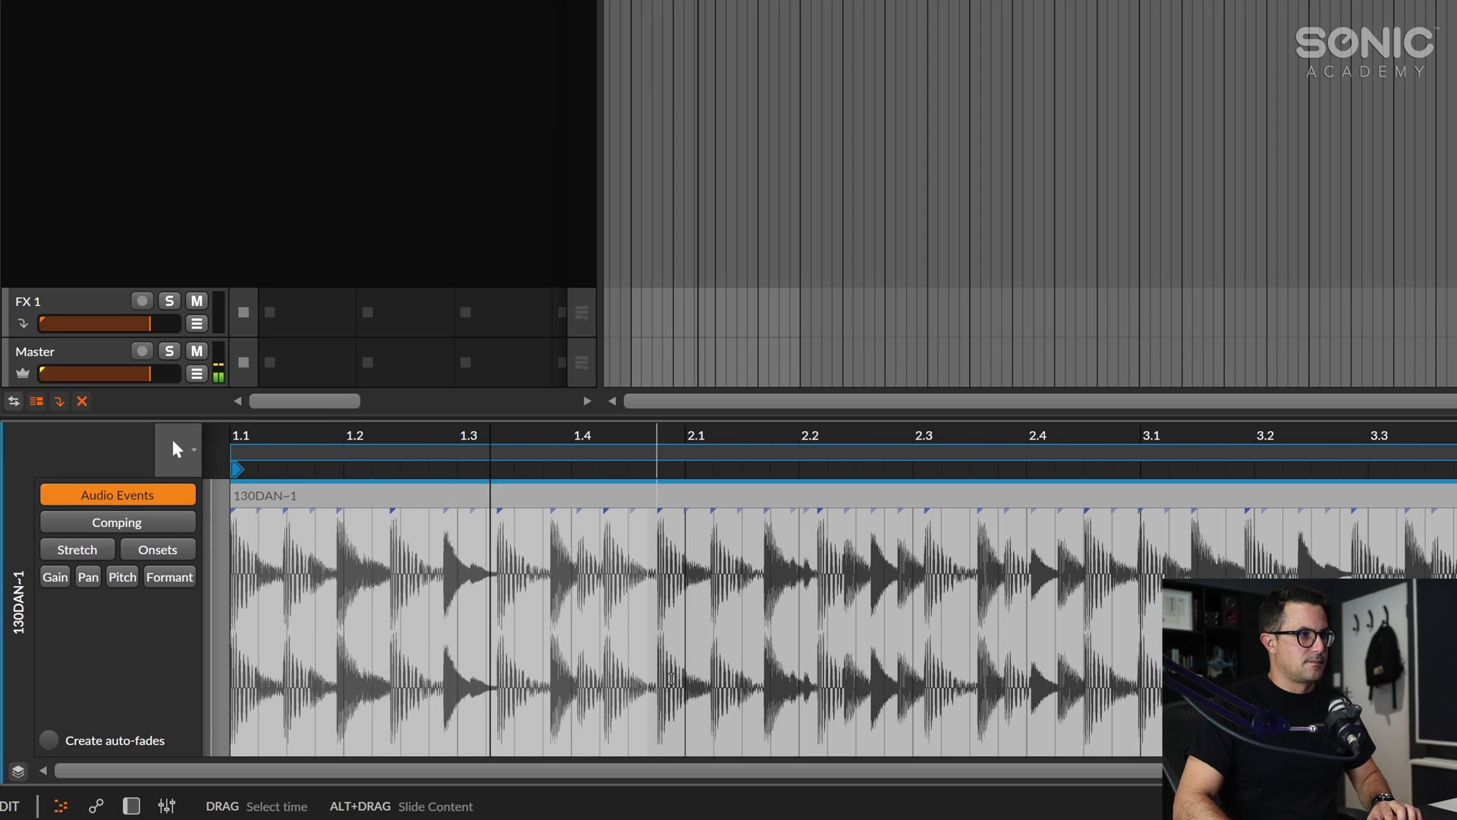
key(space)
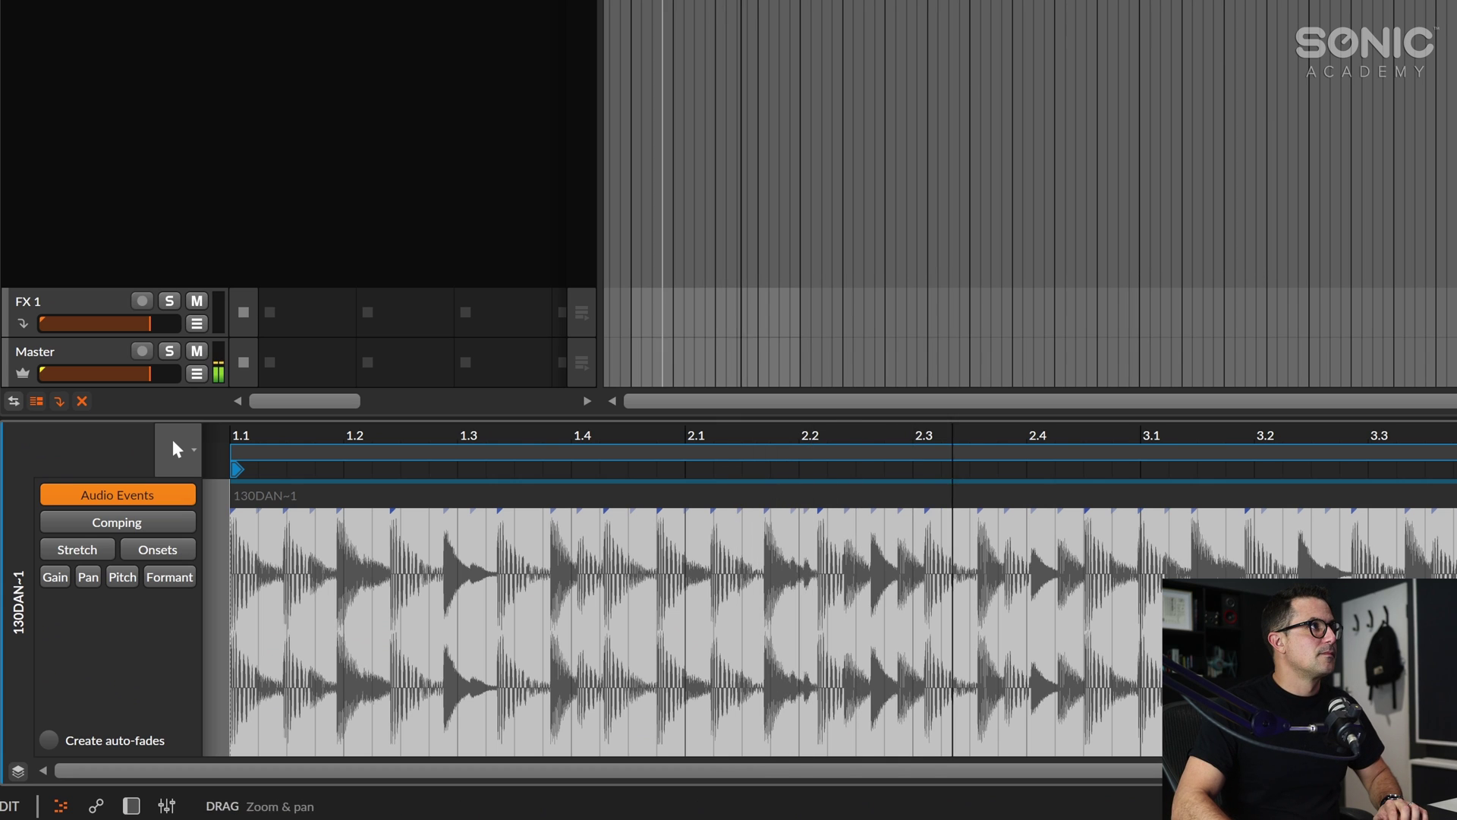
key(d)
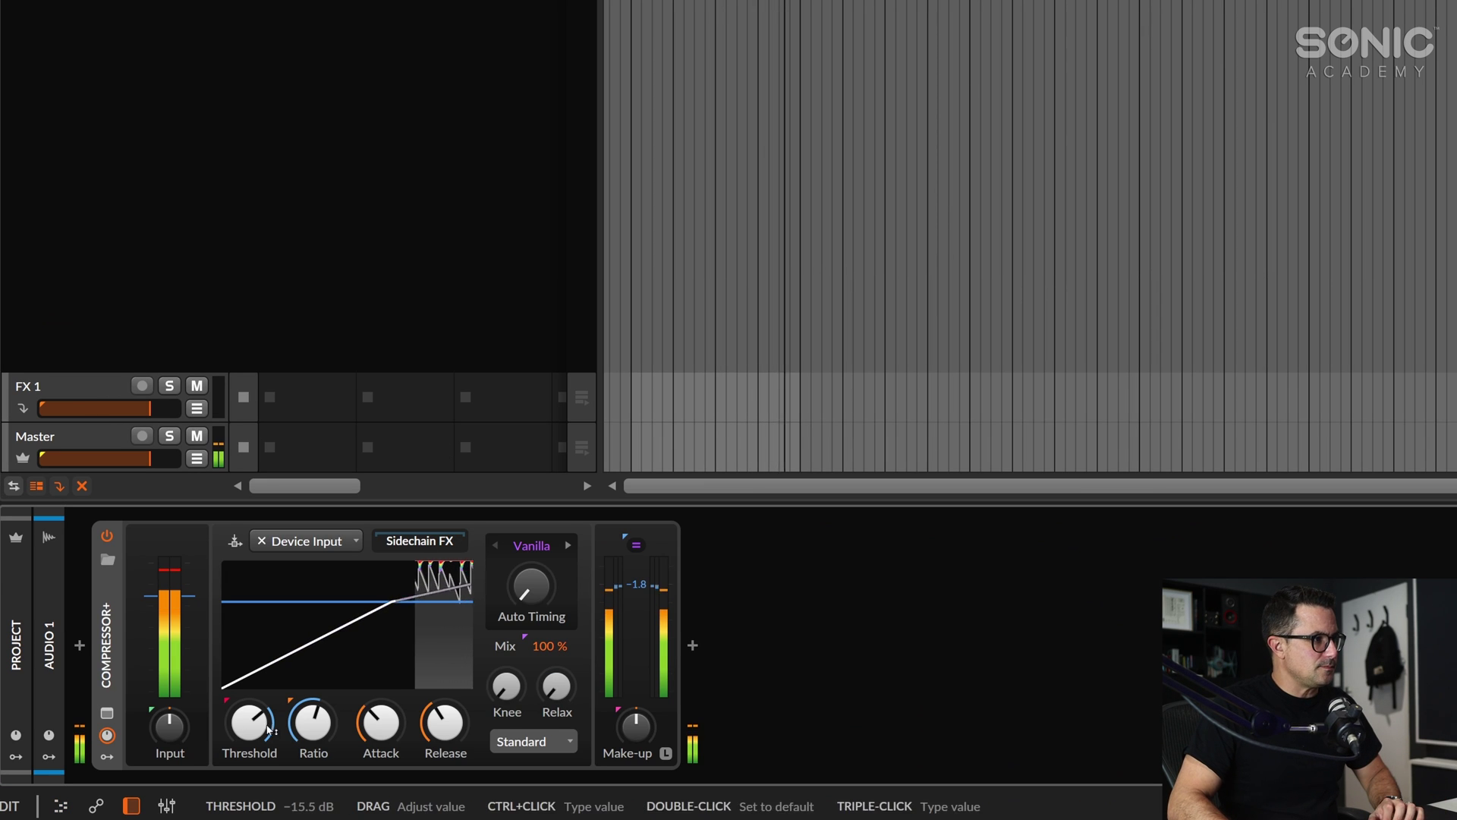
Step: Lower the threshold further, raise the ratio and try Auto Timing values up to about 37% on the loop
drag(267, 725, 267, 749)
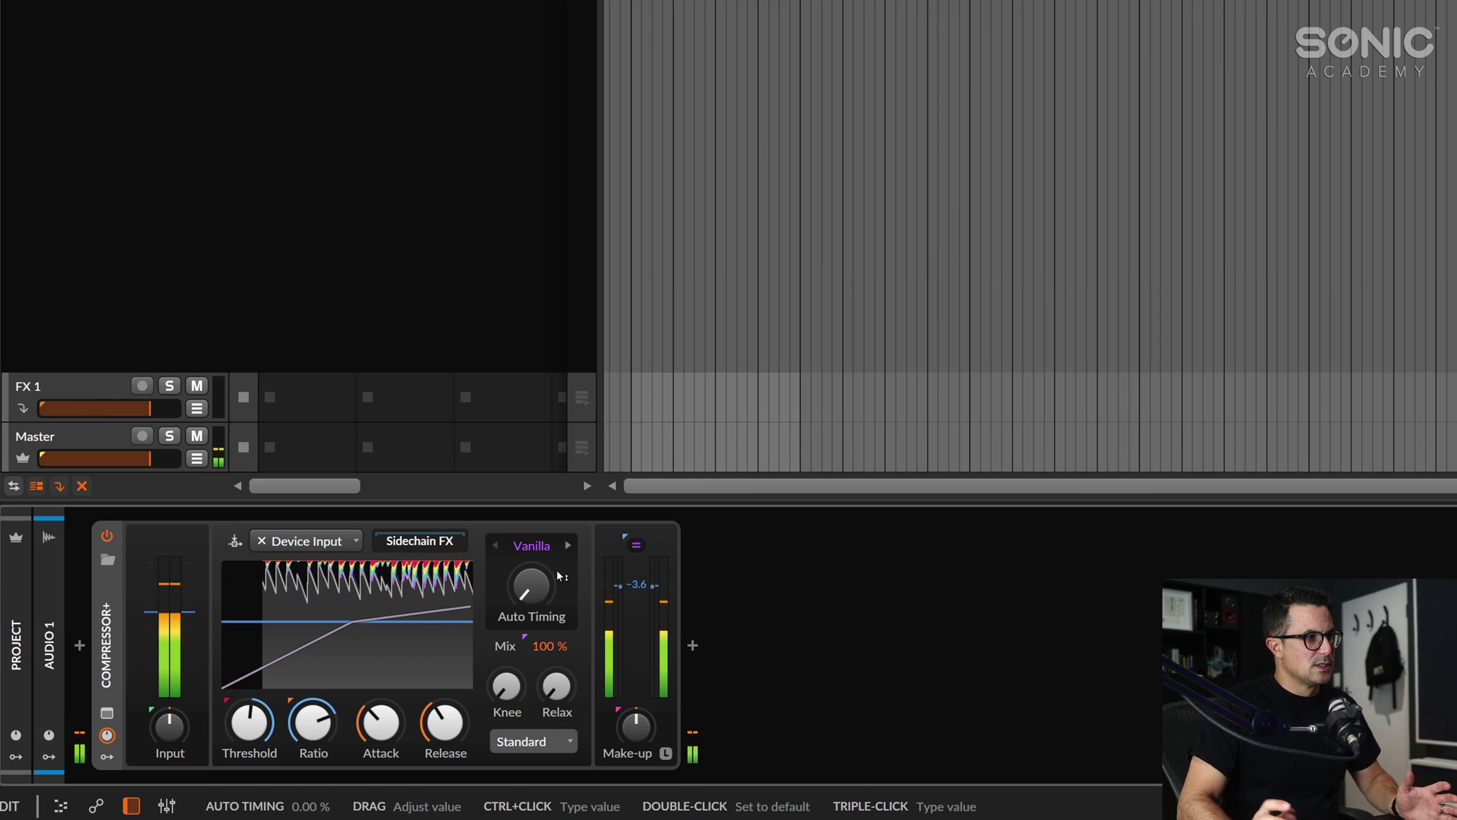
key(space)
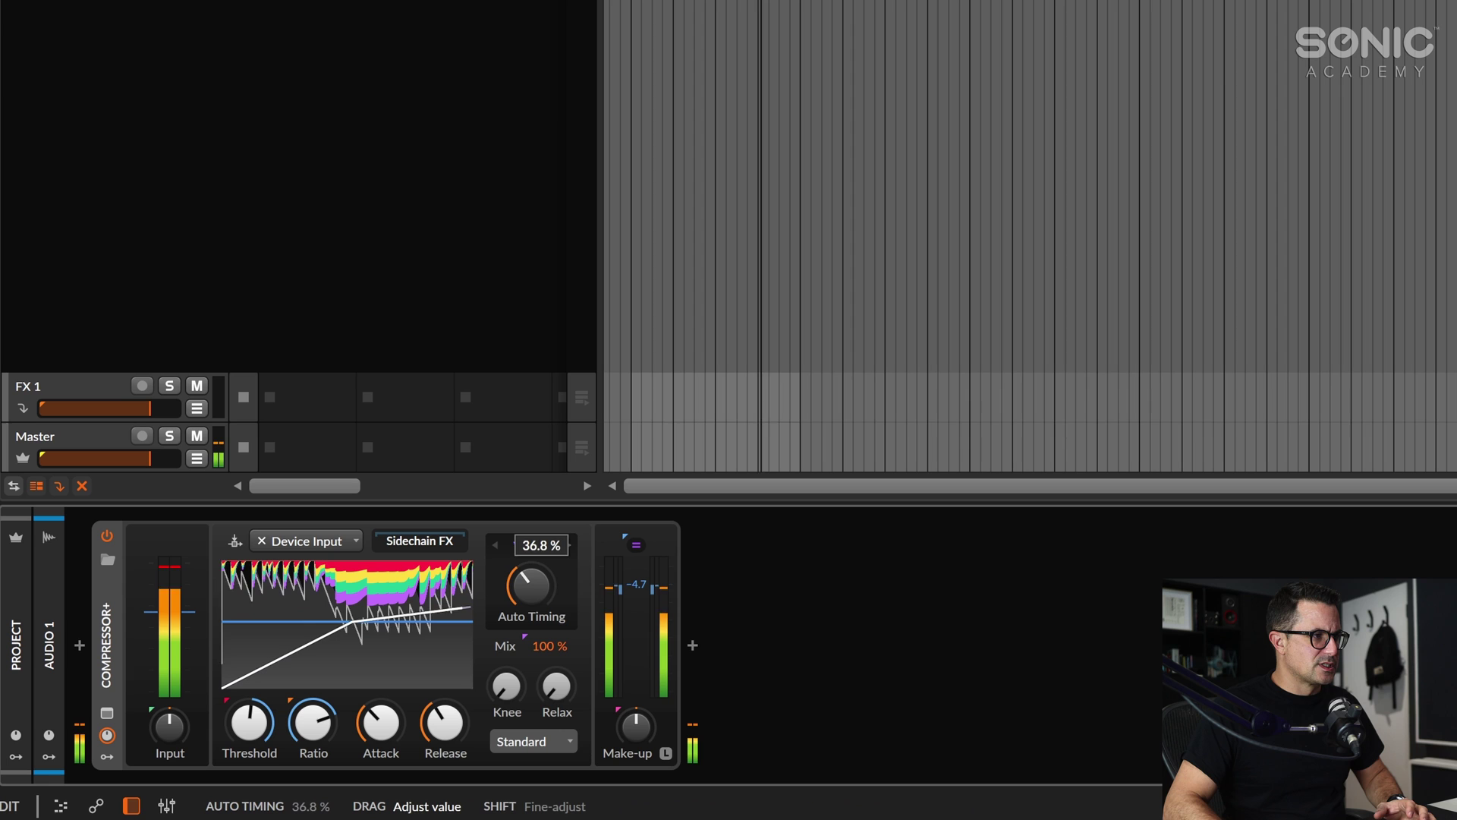
drag(541, 591, 536, 590)
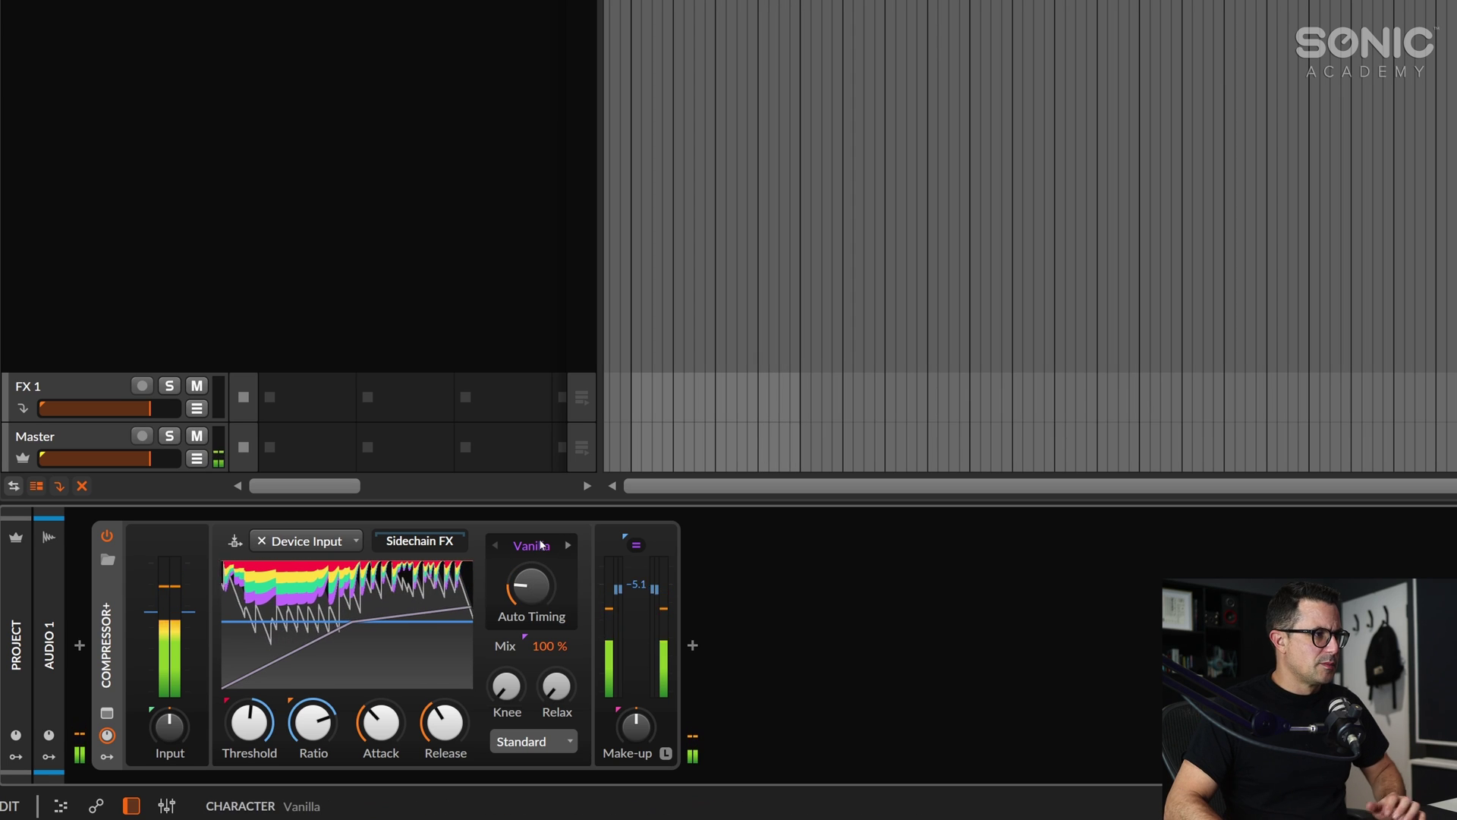
Step: Compare the Smooth, Over, Glue and Smash characters while adjusting the threshold, and return Auto Timing to 0%
click(542, 545)
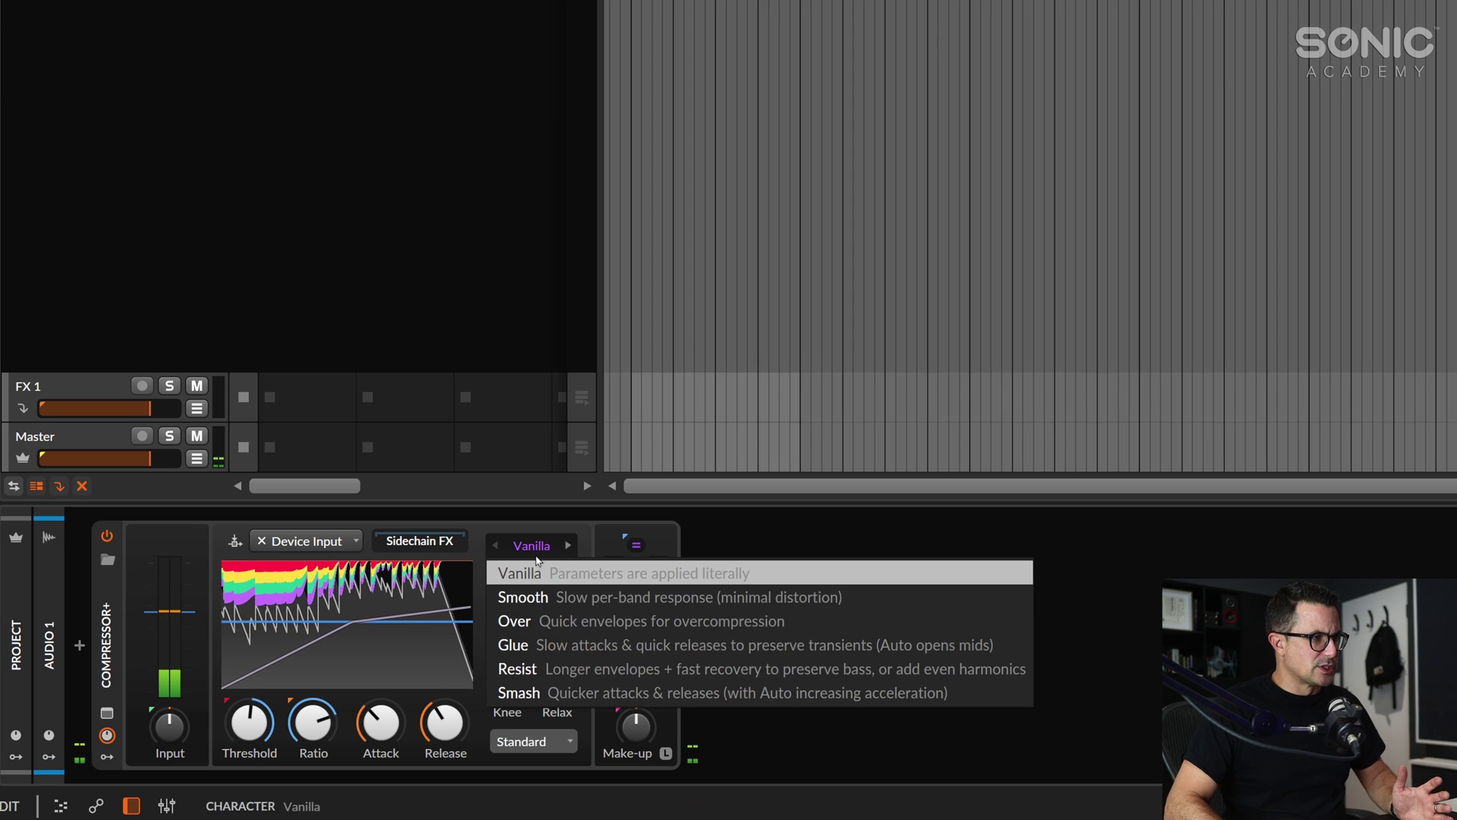
click(539, 598)
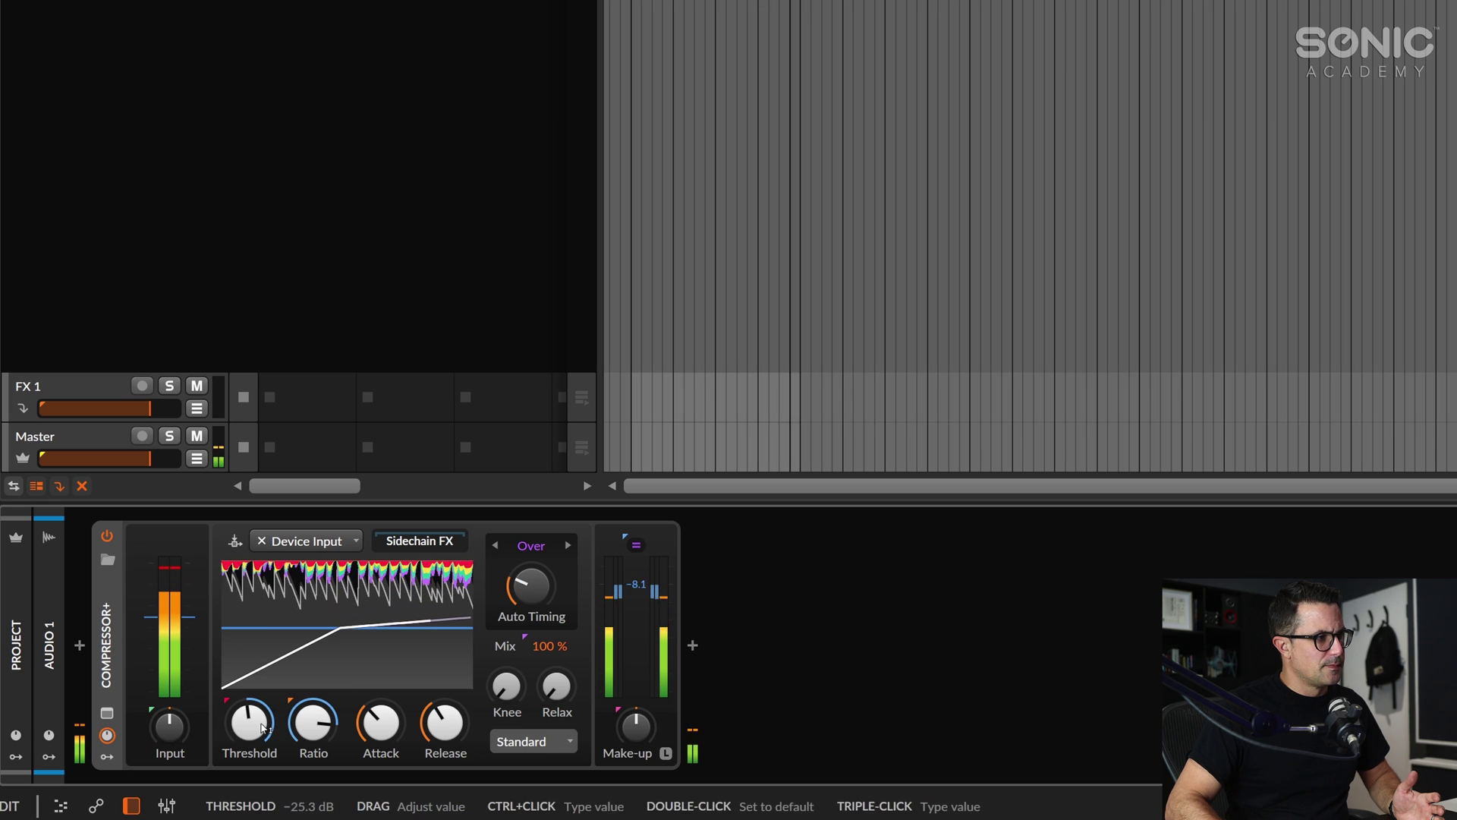
drag(263, 727, 263, 716)
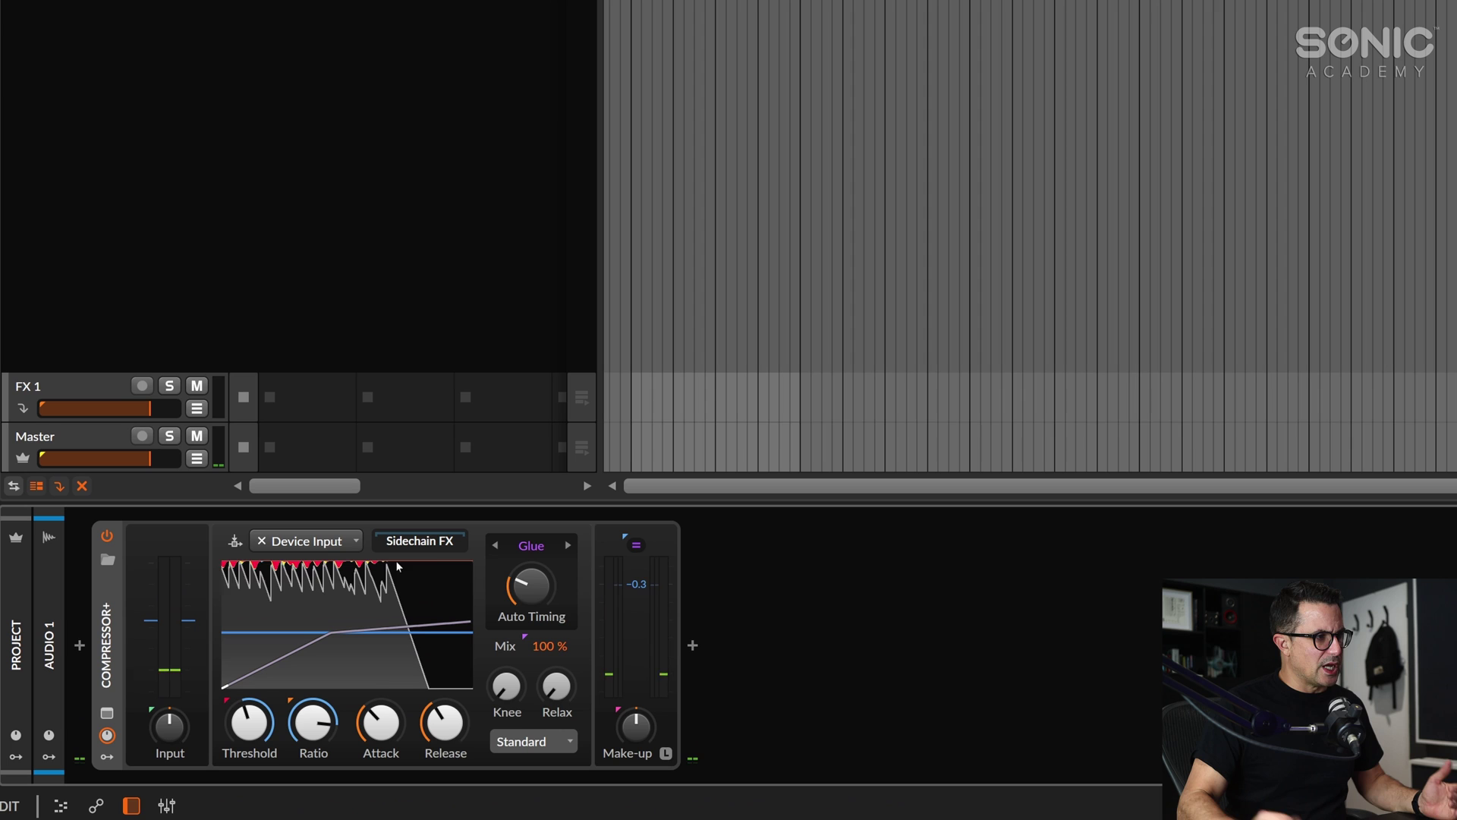
drag(520, 582, 529, 594)
click(529, 594)
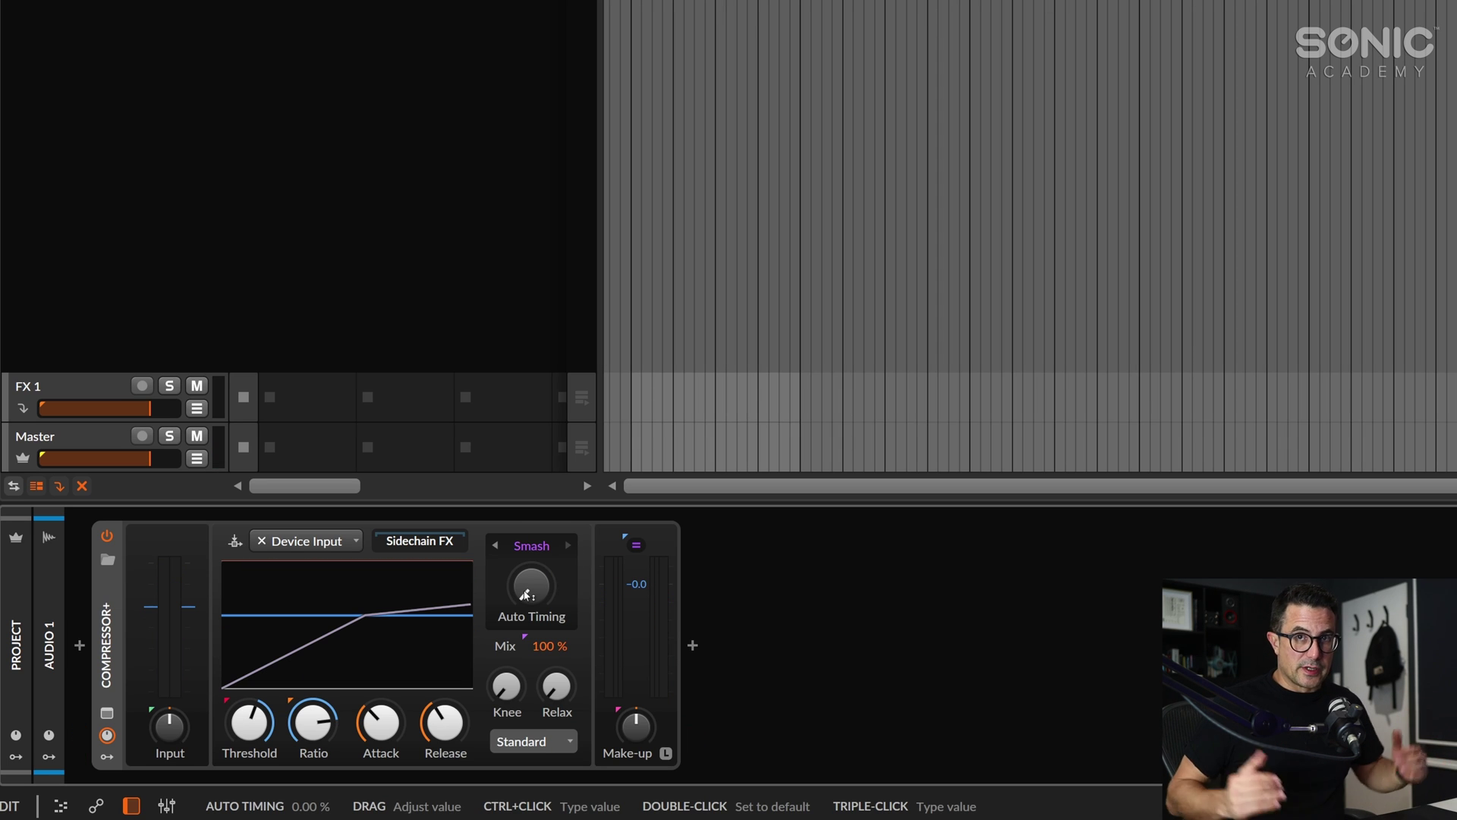
Step: Switch the compressor mode to Beyond and change the character from Smash to Glue during playback
click(558, 747)
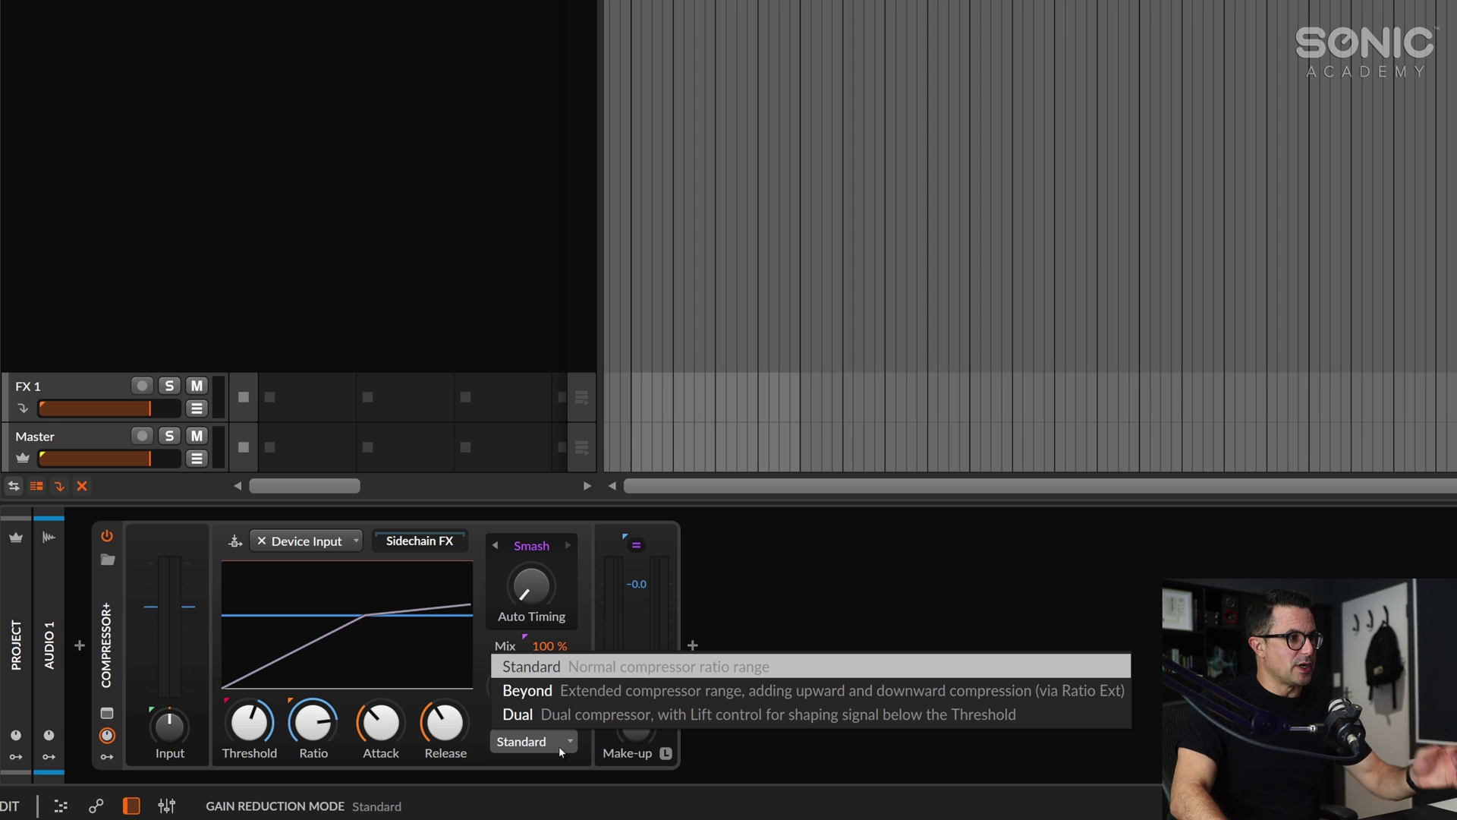
click(560, 697)
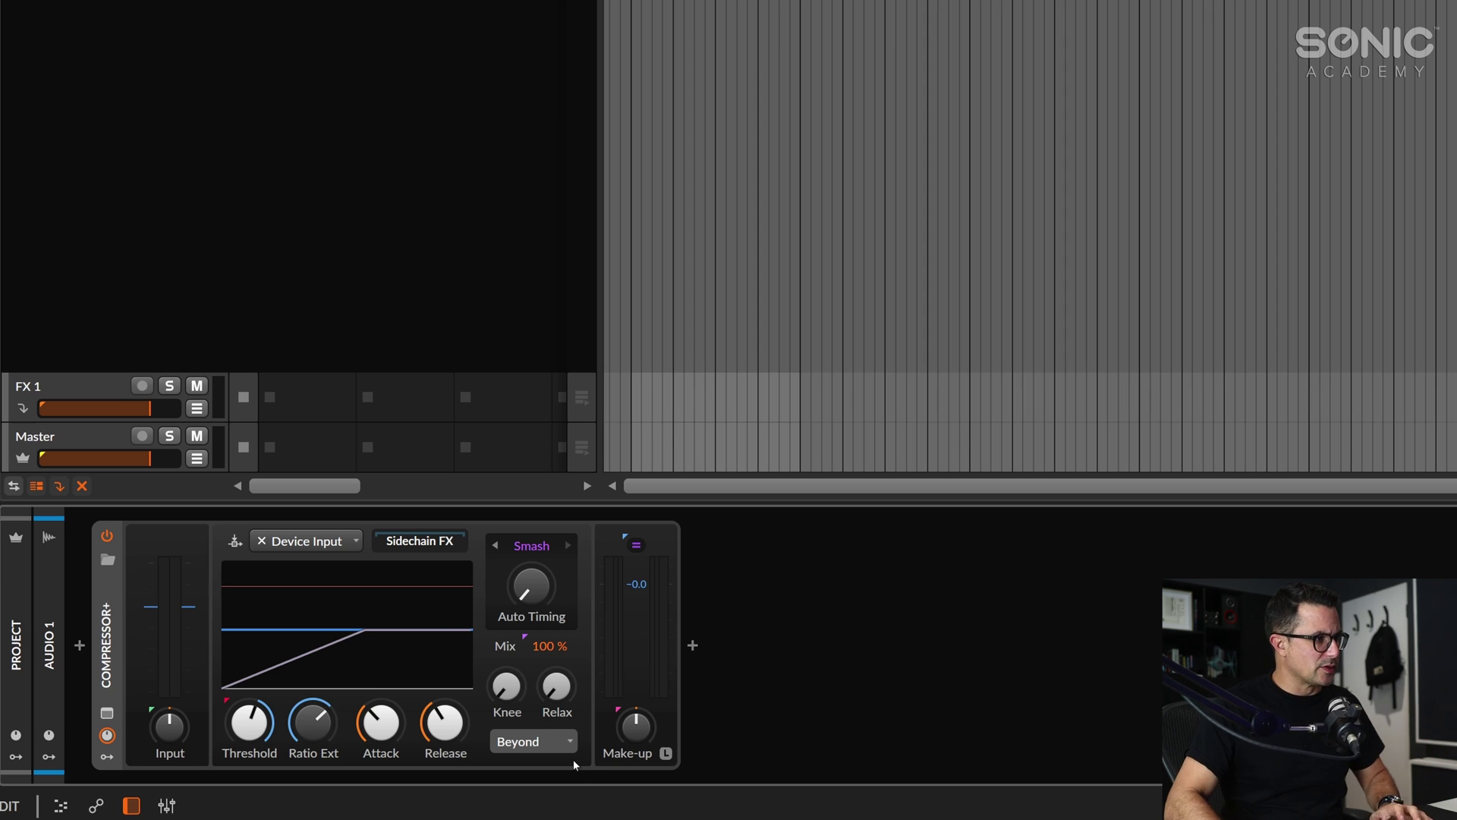
key(space)
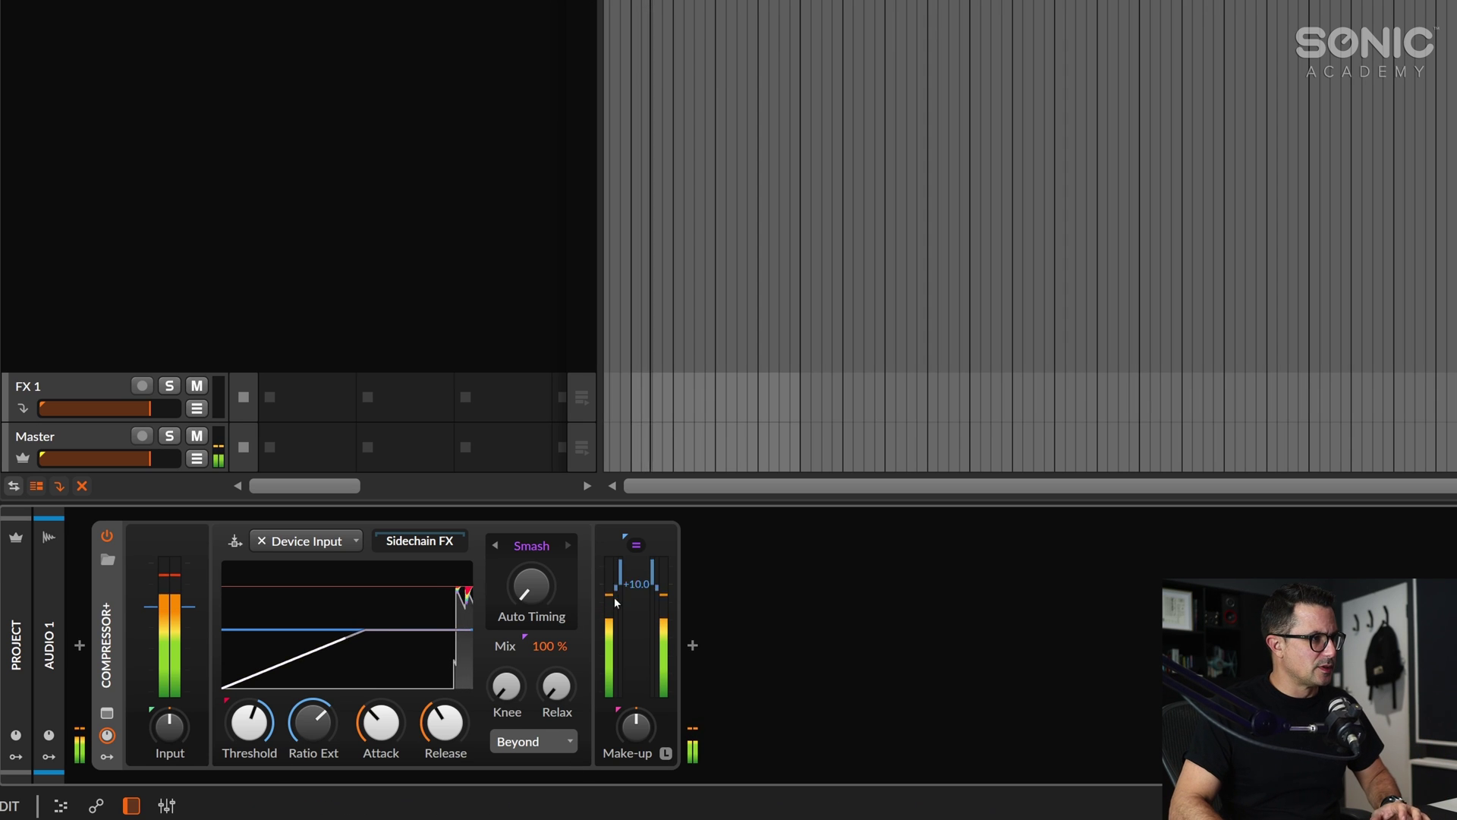
click(498, 545)
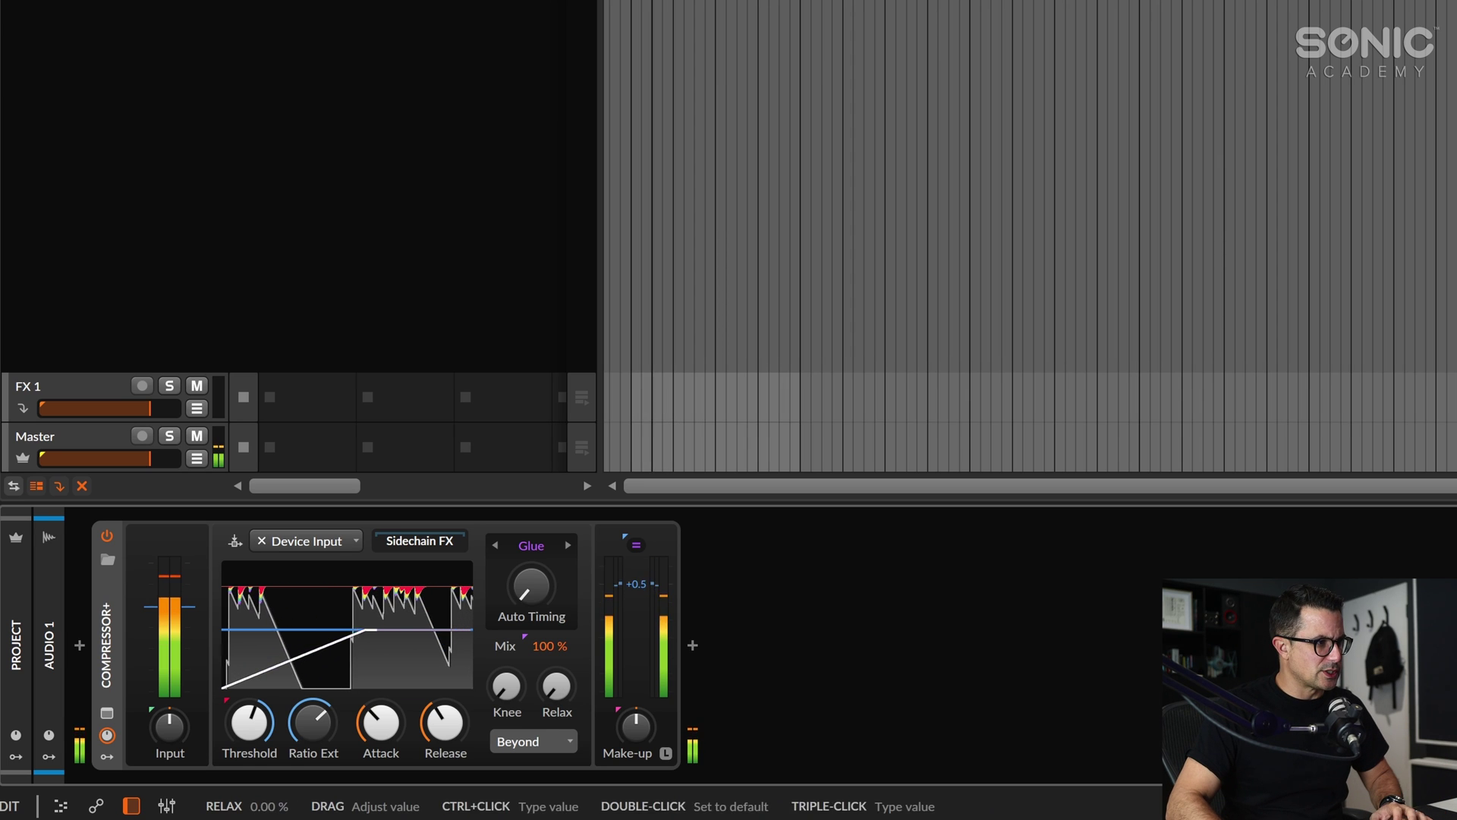
Step: Shape the Beyond curve with more Knee and Relax and a ratio past 1:infinity, adjusting threshold and attack by ear
mouse_move(557, 686)
mouse_down()
mouse_move(557, 706)
mouse_move(556, 667)
mouse_move(508, 669)
mouse_move(509, 658)
mouse_move(556, 687)
mouse_up()
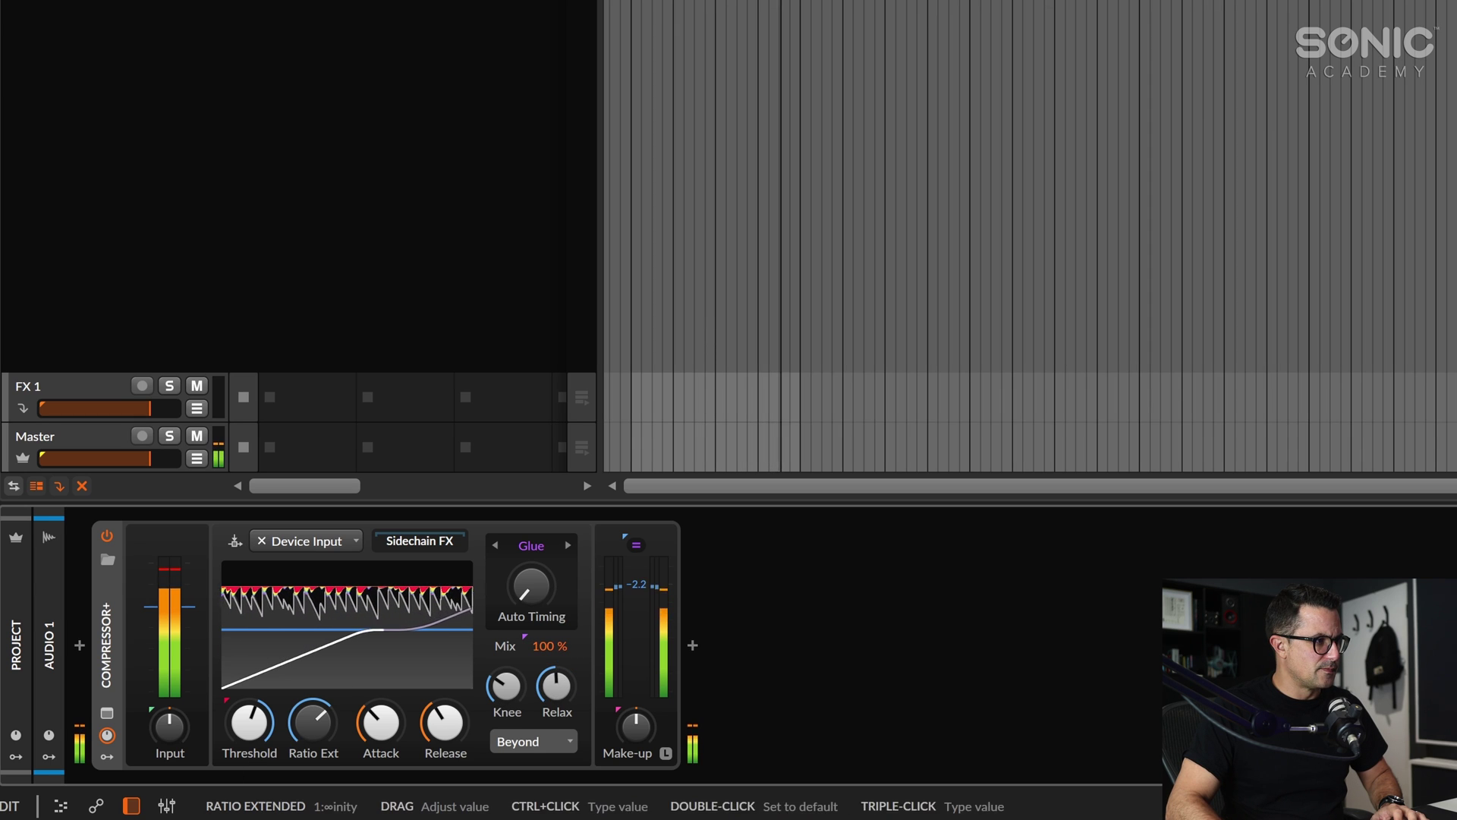
drag(313, 723, 249, 718)
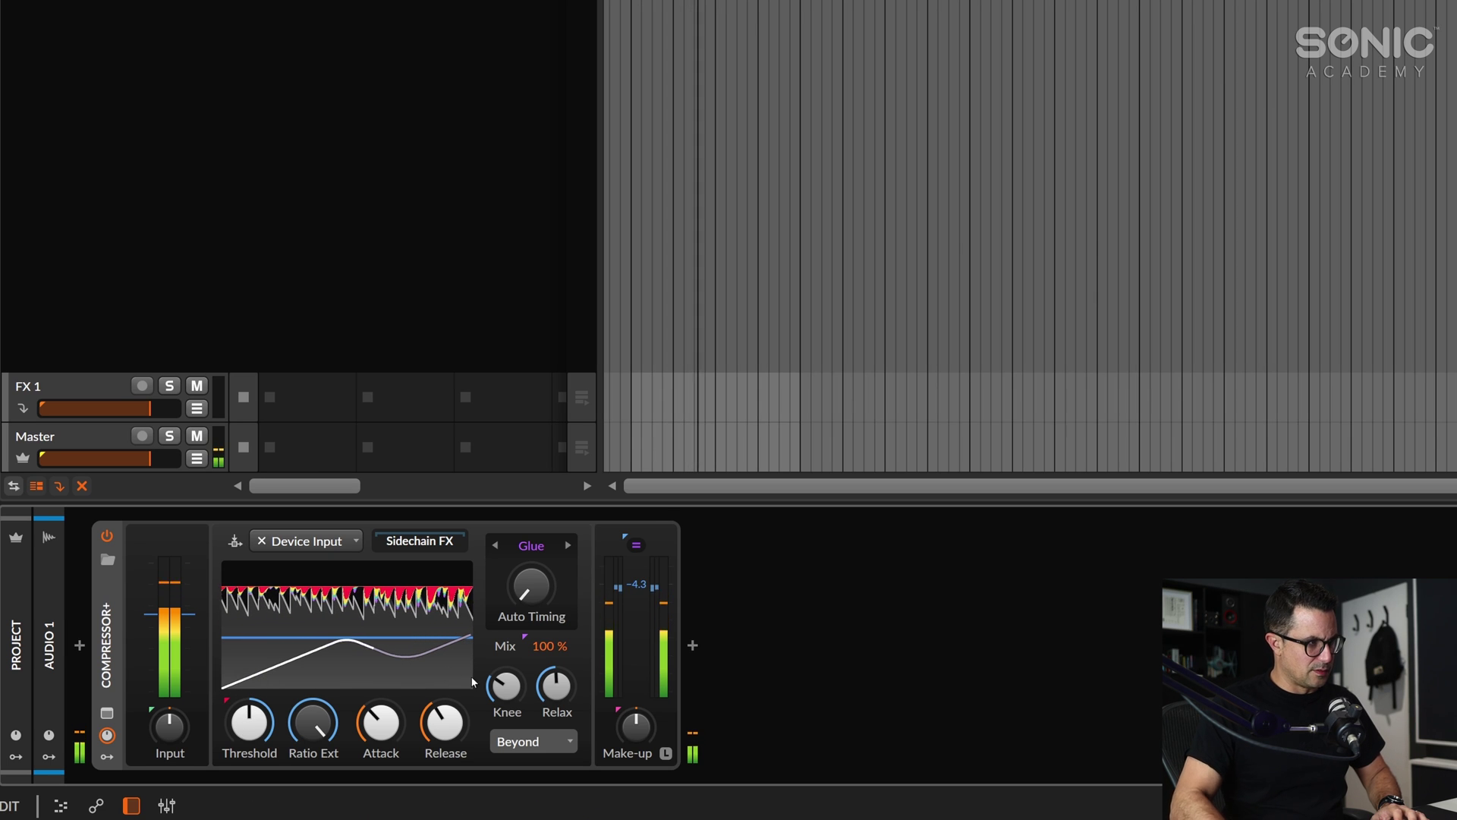
drag(380, 721, 381, 728)
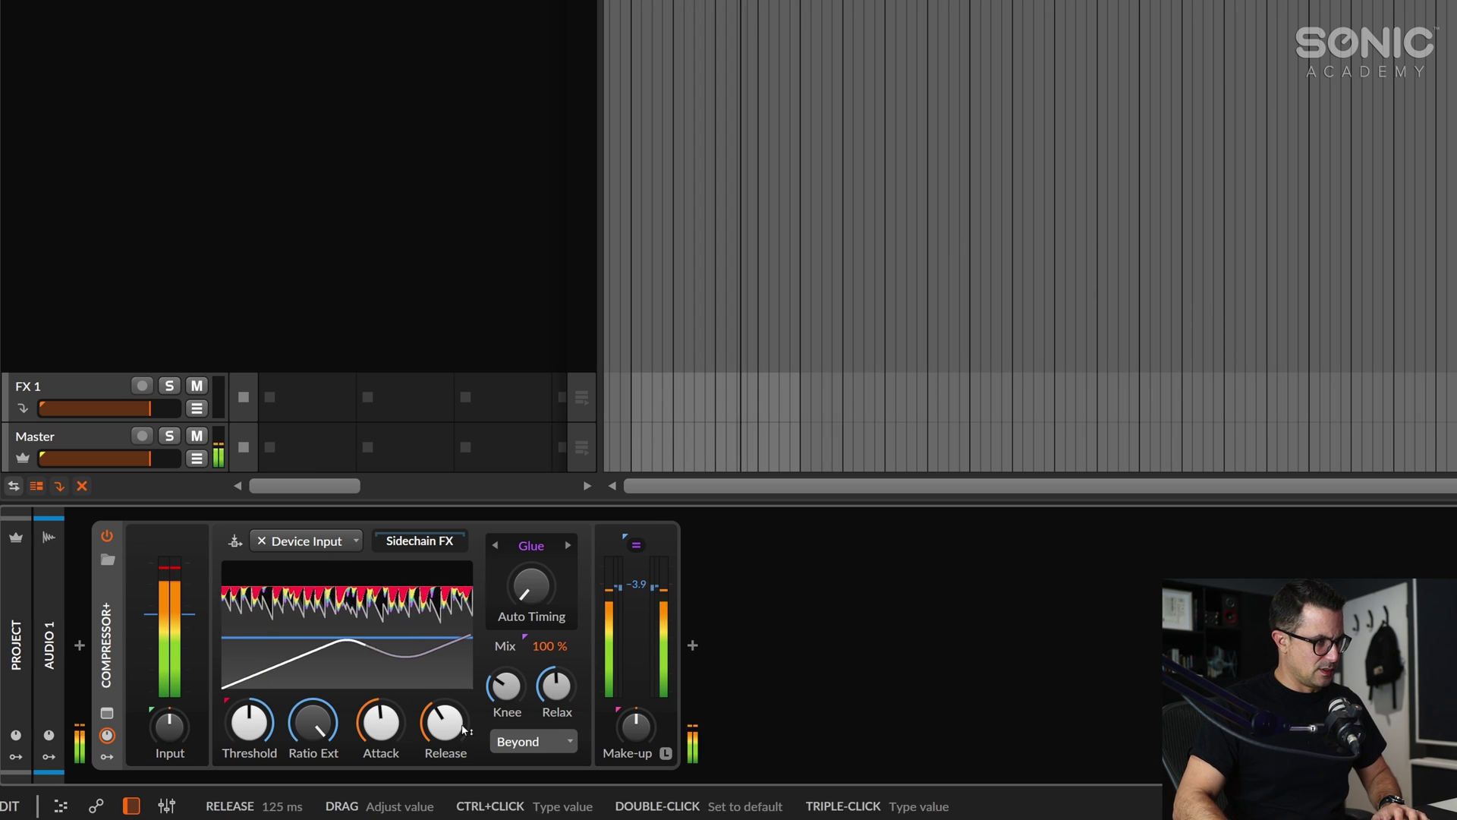
Step: Switch the compressor mode to Dual and raise Lift to about 55% while the loop plays
click(535, 742)
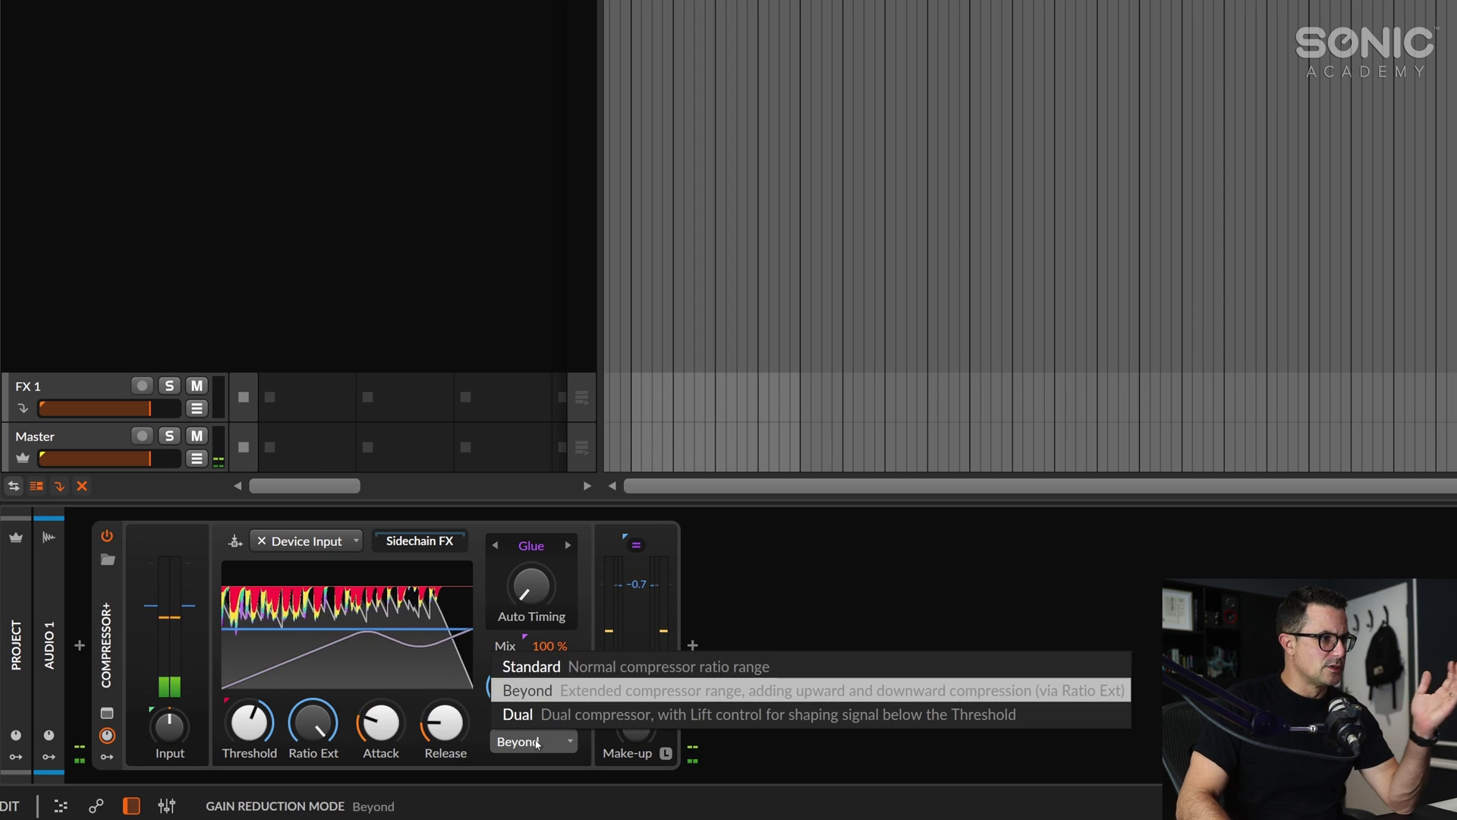
click(590, 713)
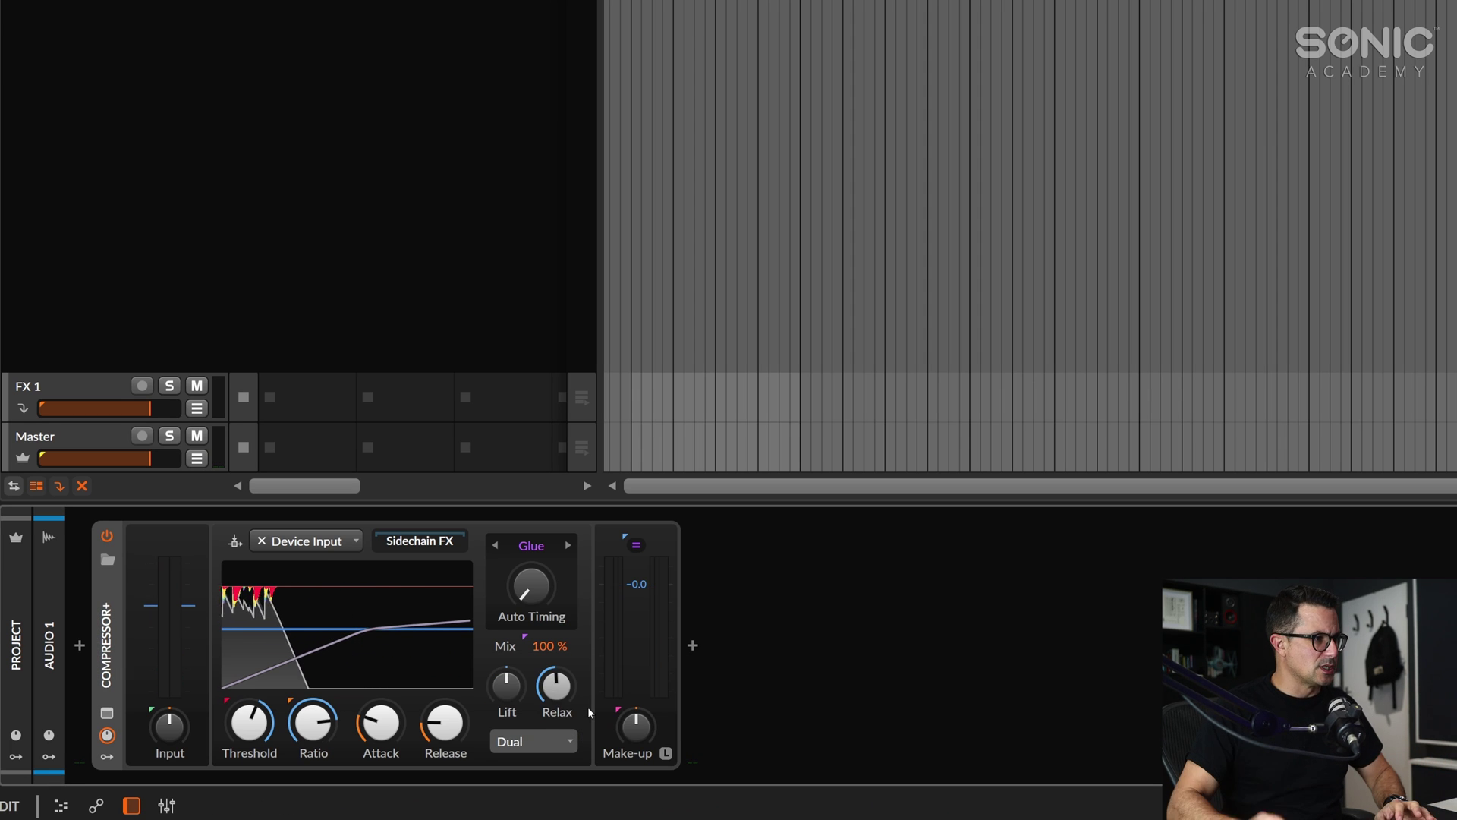
key(space)
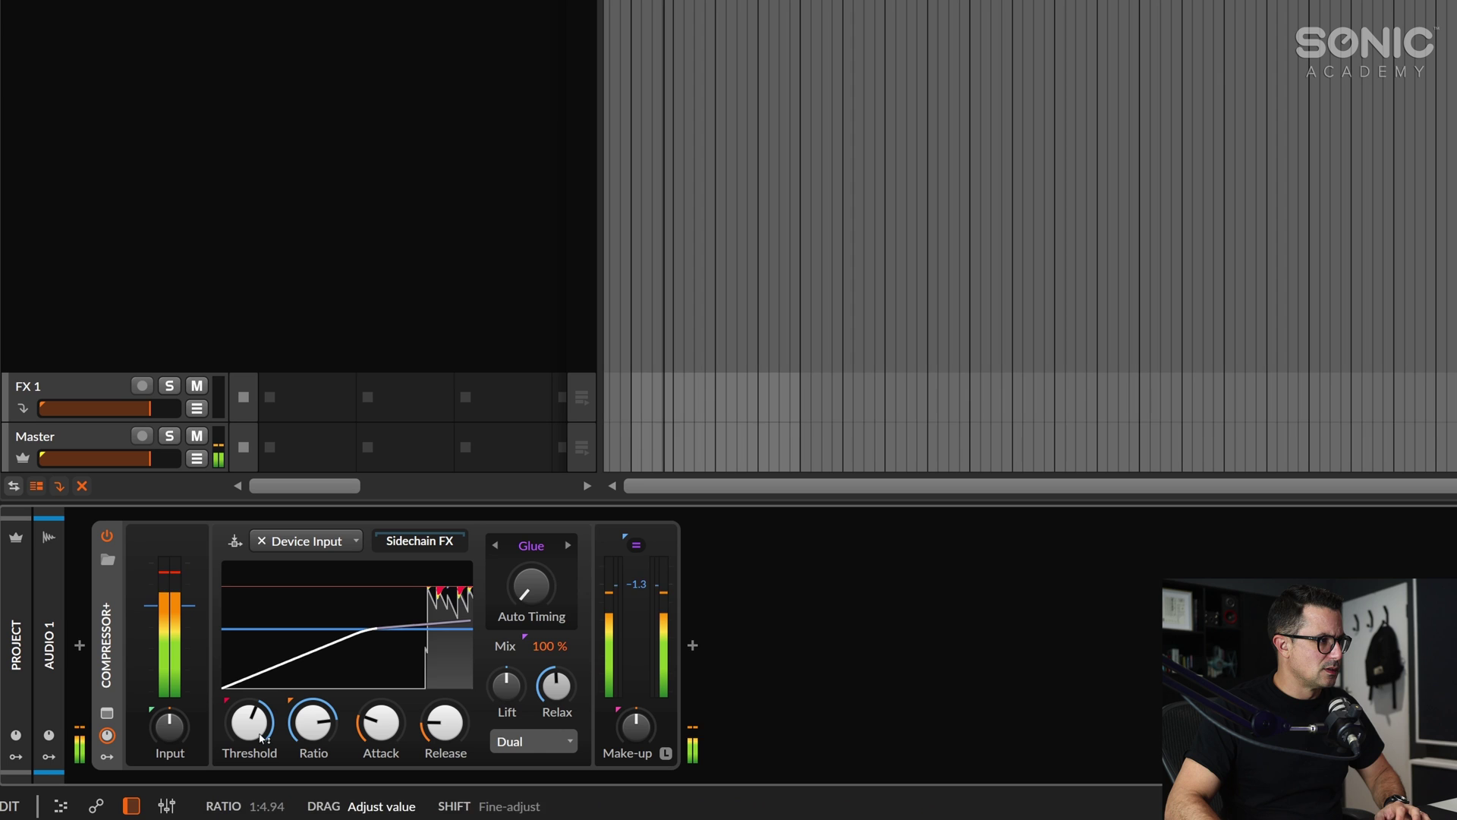
drag(260, 737, 260, 731)
drag(507, 691, 508, 686)
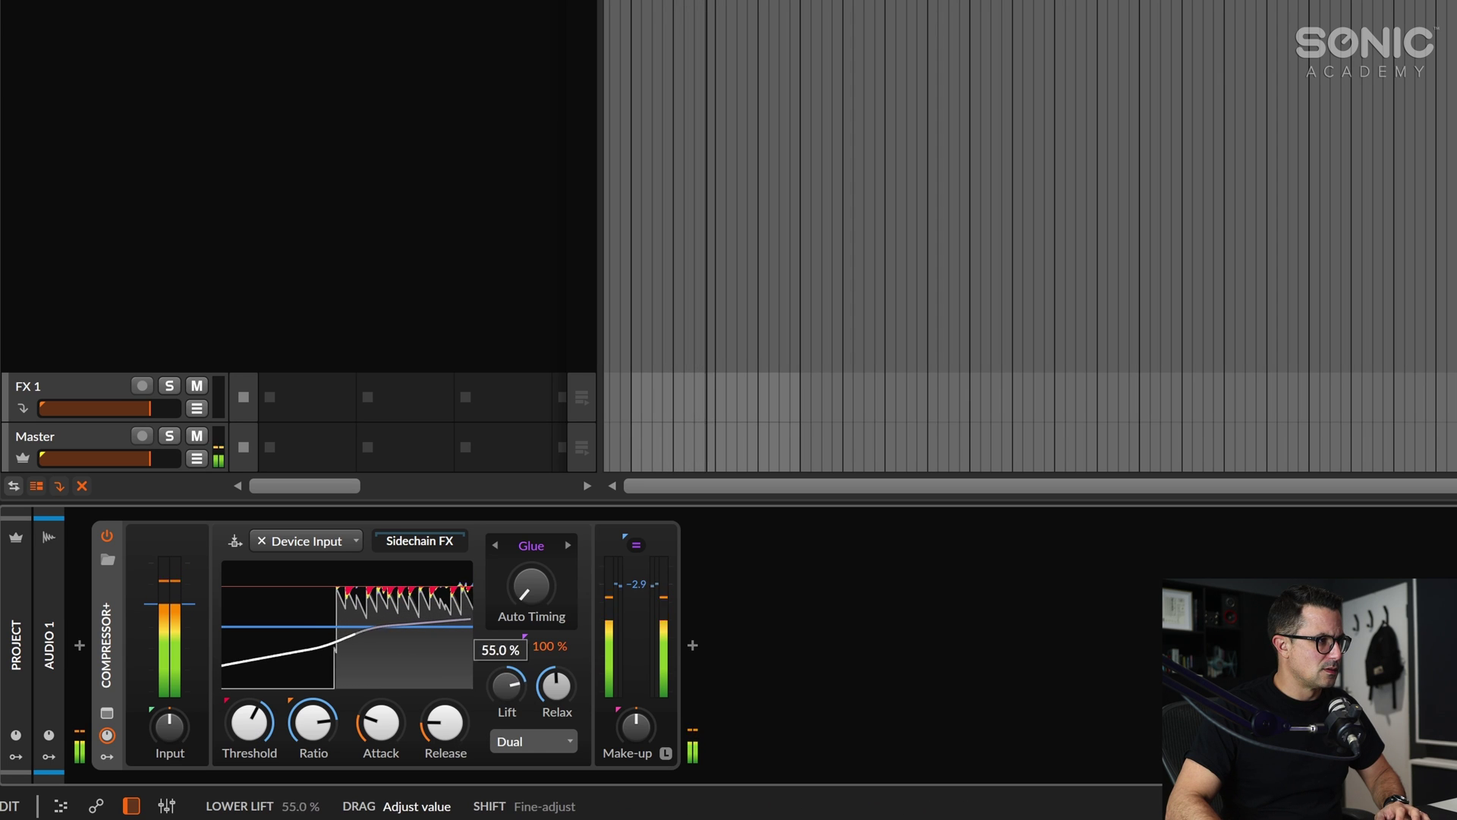
Step: Lower Relax with playback stopped, set the VCA color to Prism, and restart the loop to hear it
key(space)
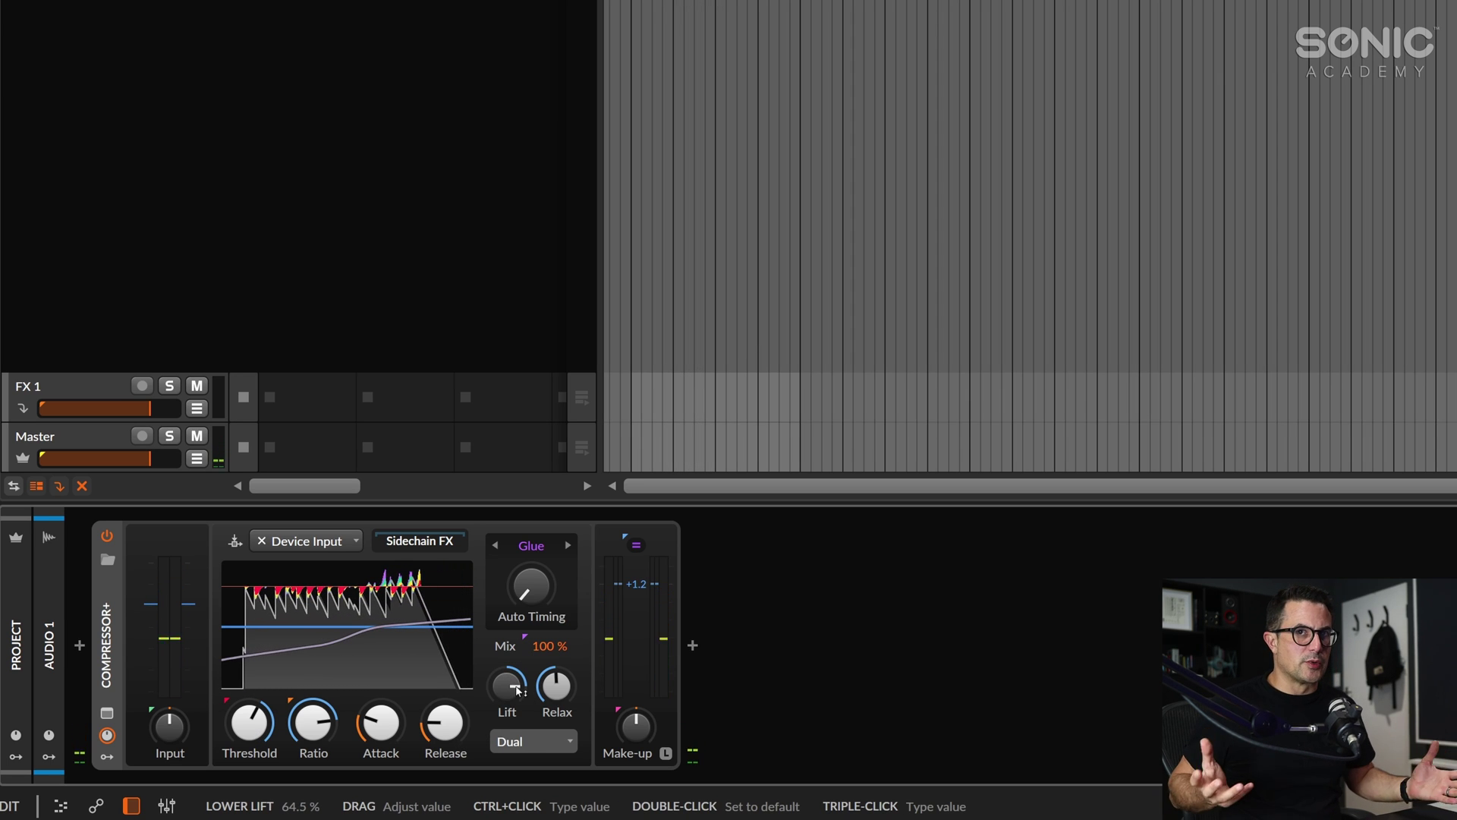
drag(518, 689, 565, 700)
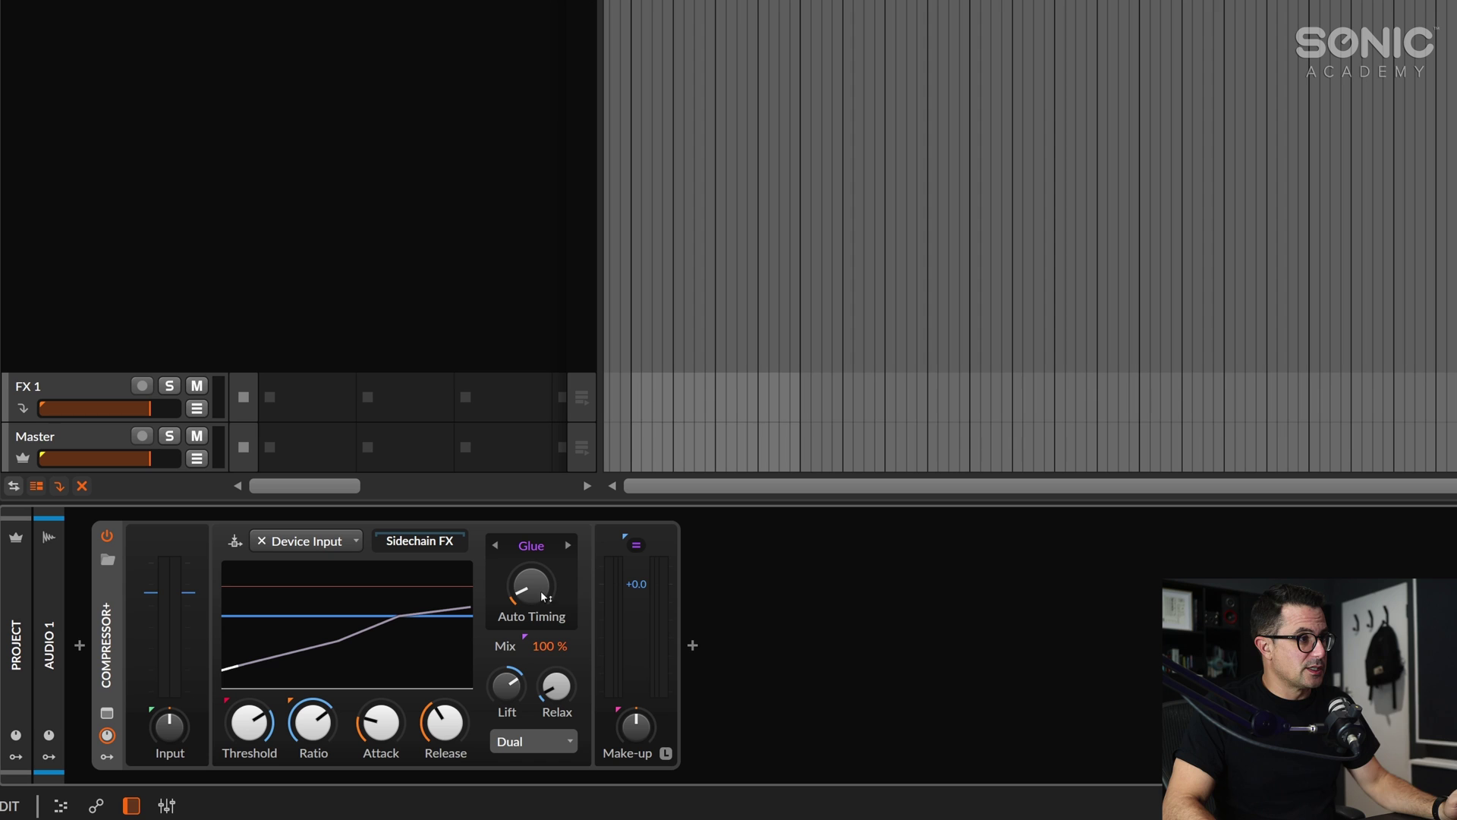
click(642, 549)
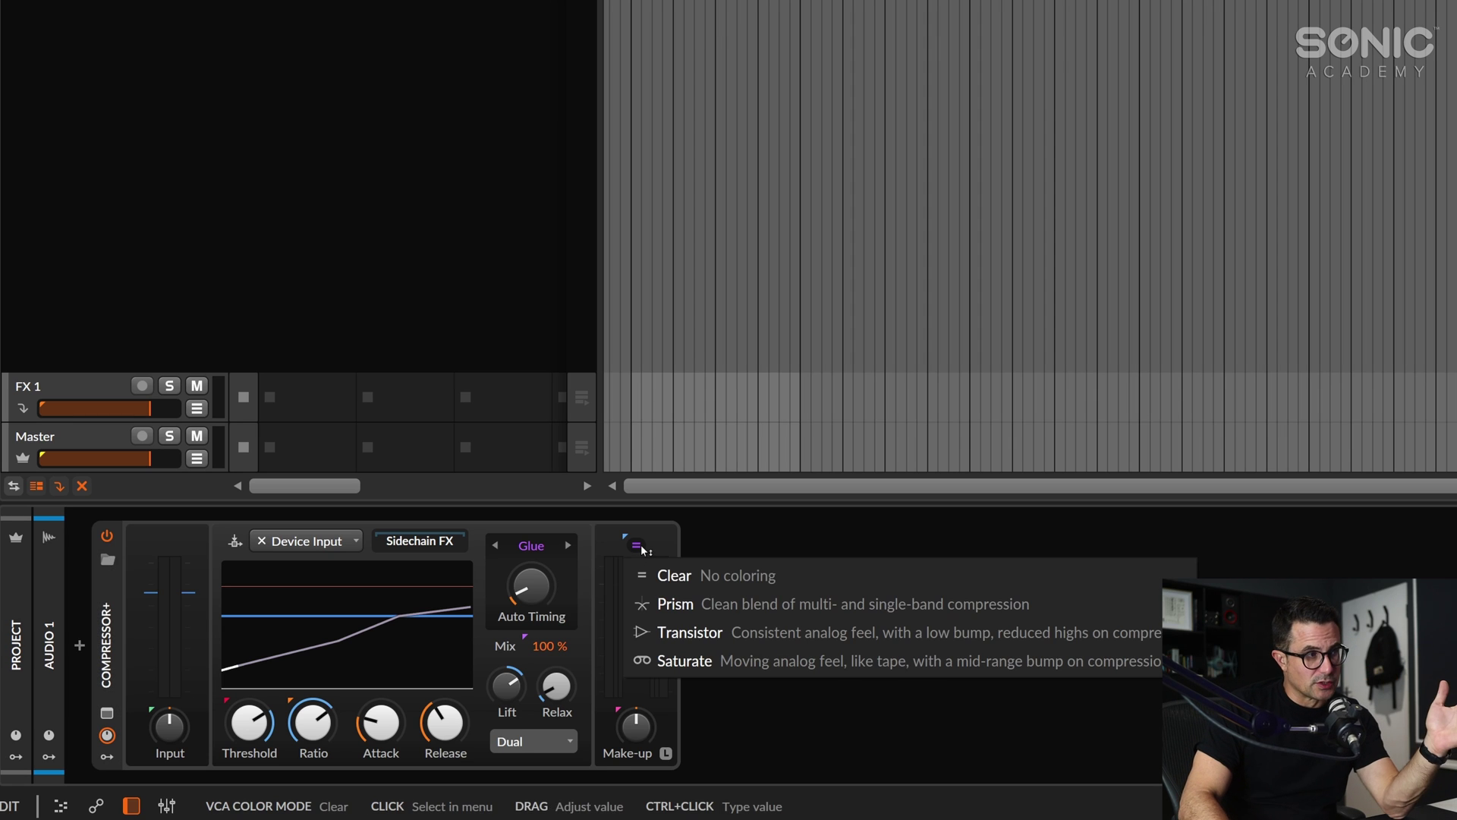
click(692, 576)
click(636, 545)
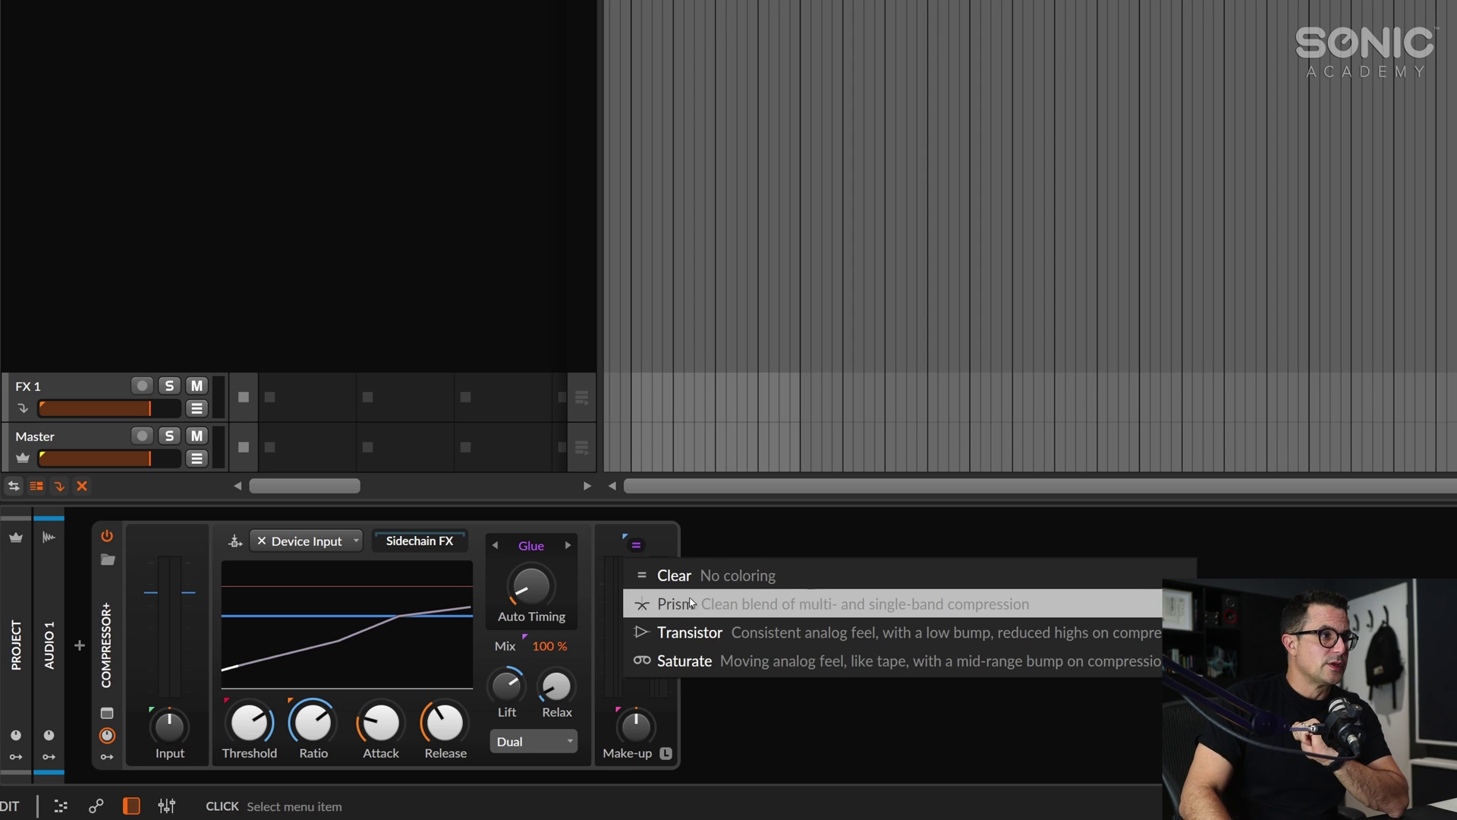
click(693, 603)
key(space)
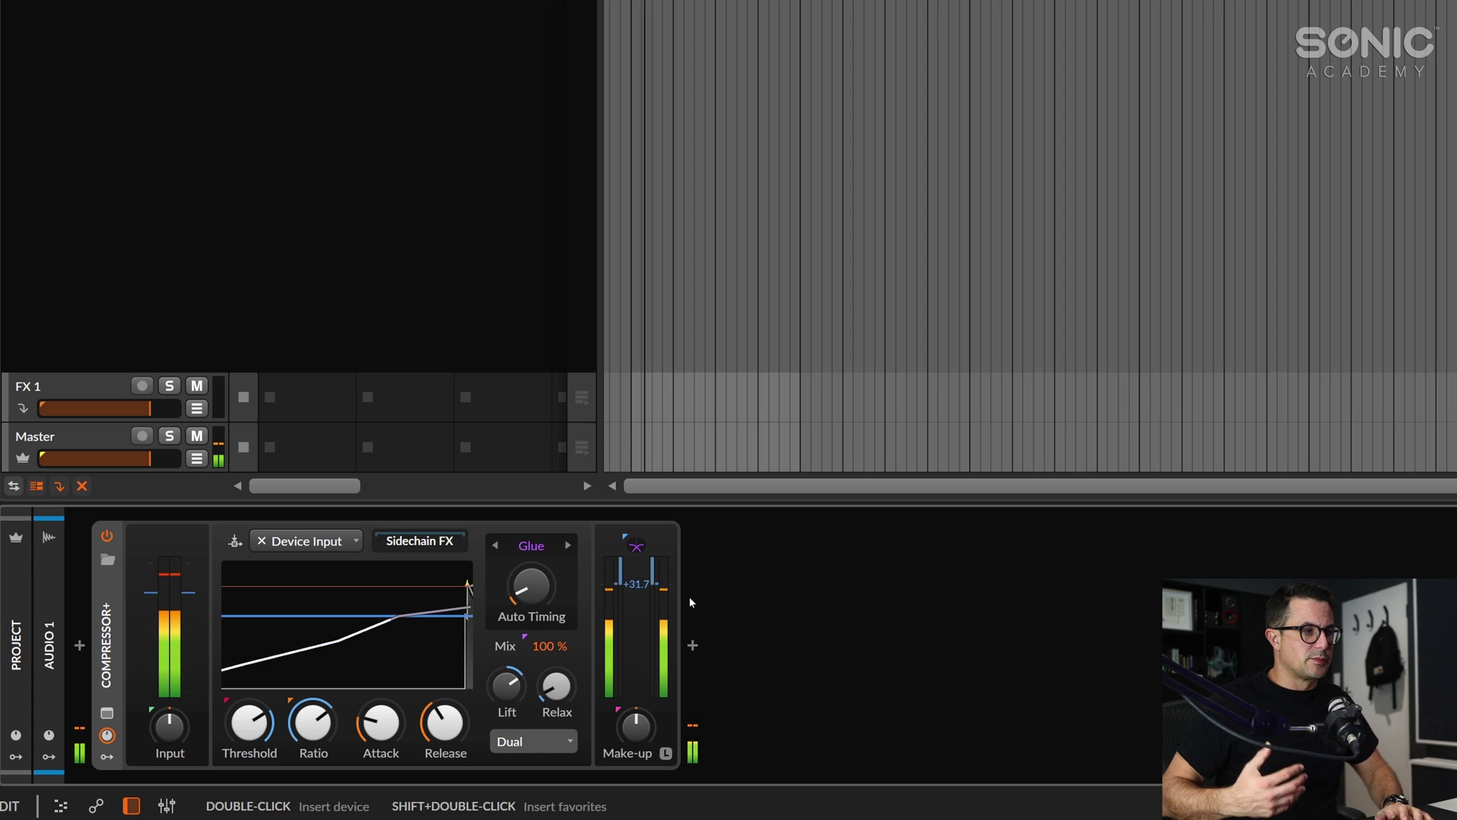
Step: Lower the threshold and Lift, raise Make-up by ear during playback, and use the Saturate VCA color
drag(242, 731, 242, 740)
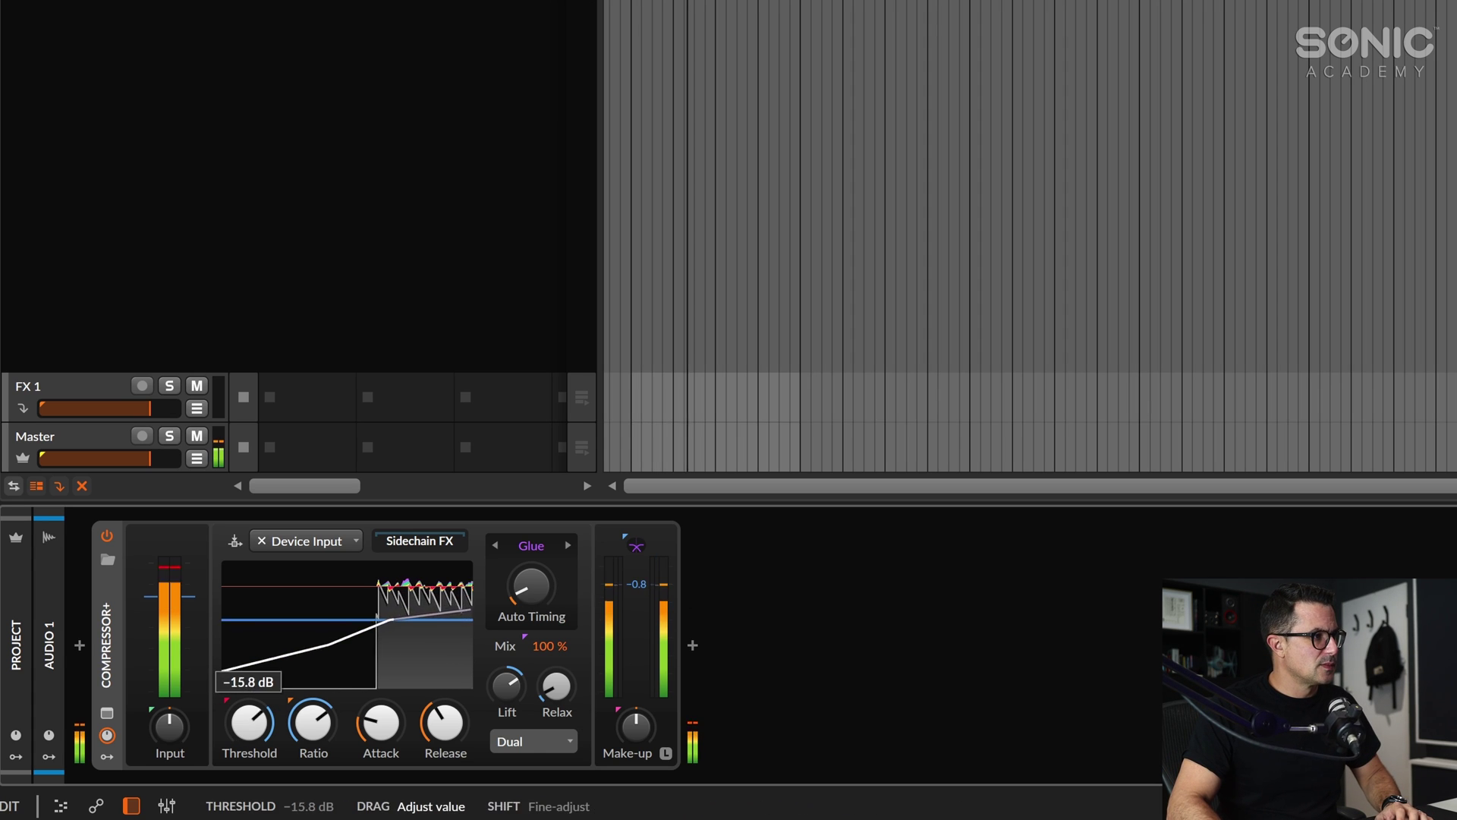
drag(506, 685, 506, 710)
drag(622, 740, 622, 715)
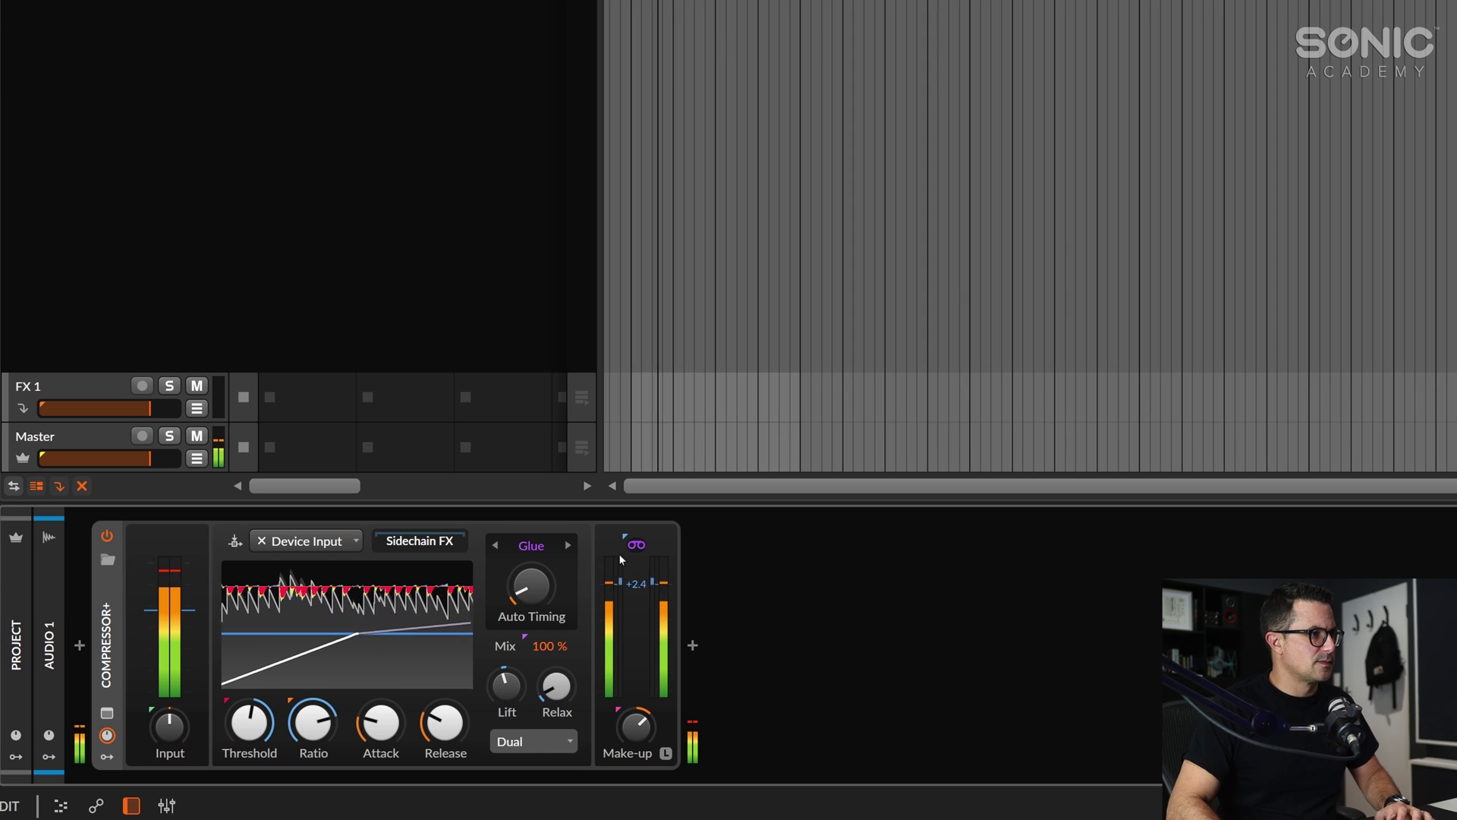
drag(547, 710, 546, 695)
Step: Switch the gain reduction mode from Dual to Standard
click(536, 741)
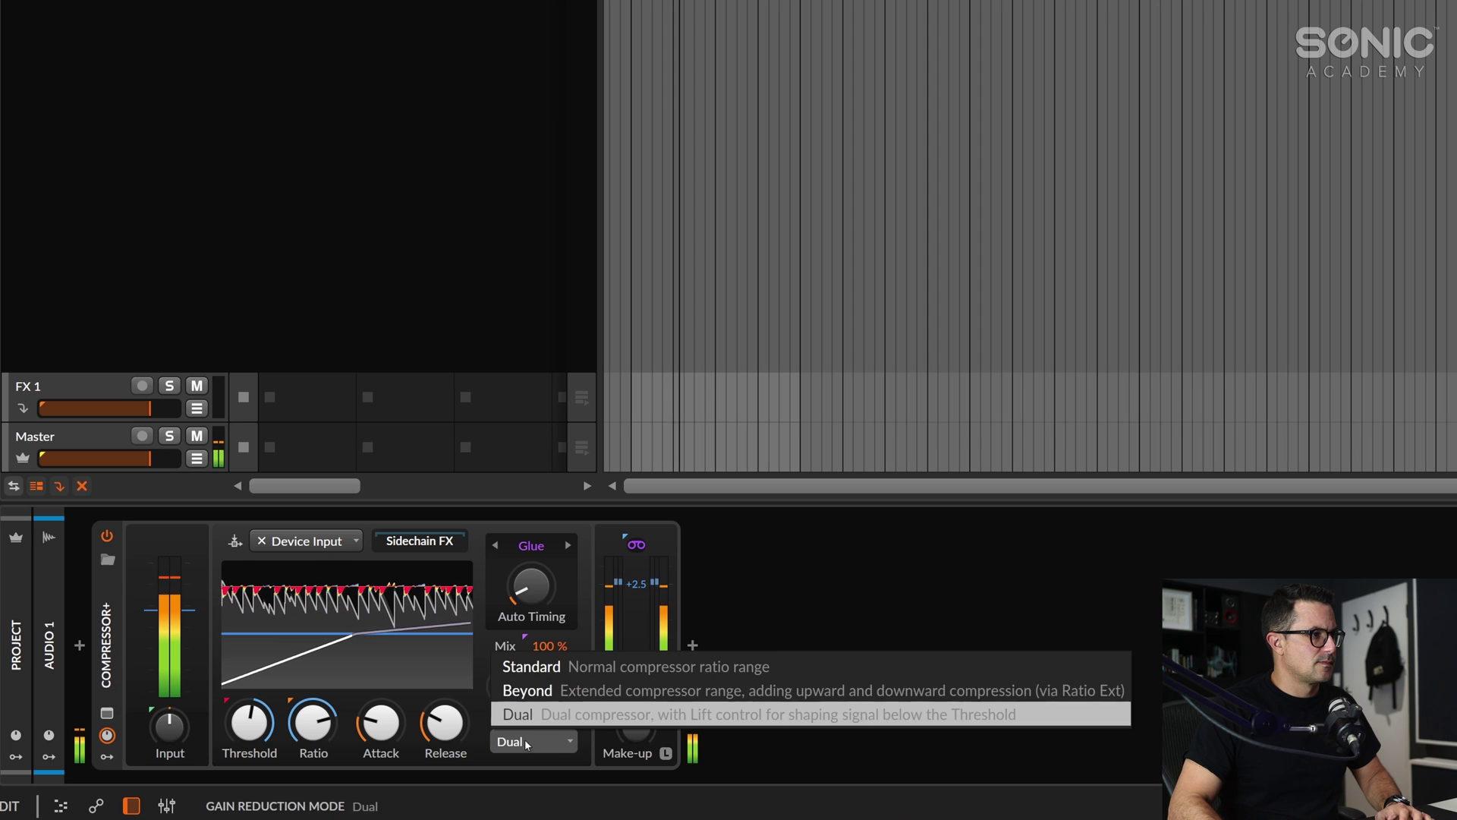
click(547, 667)
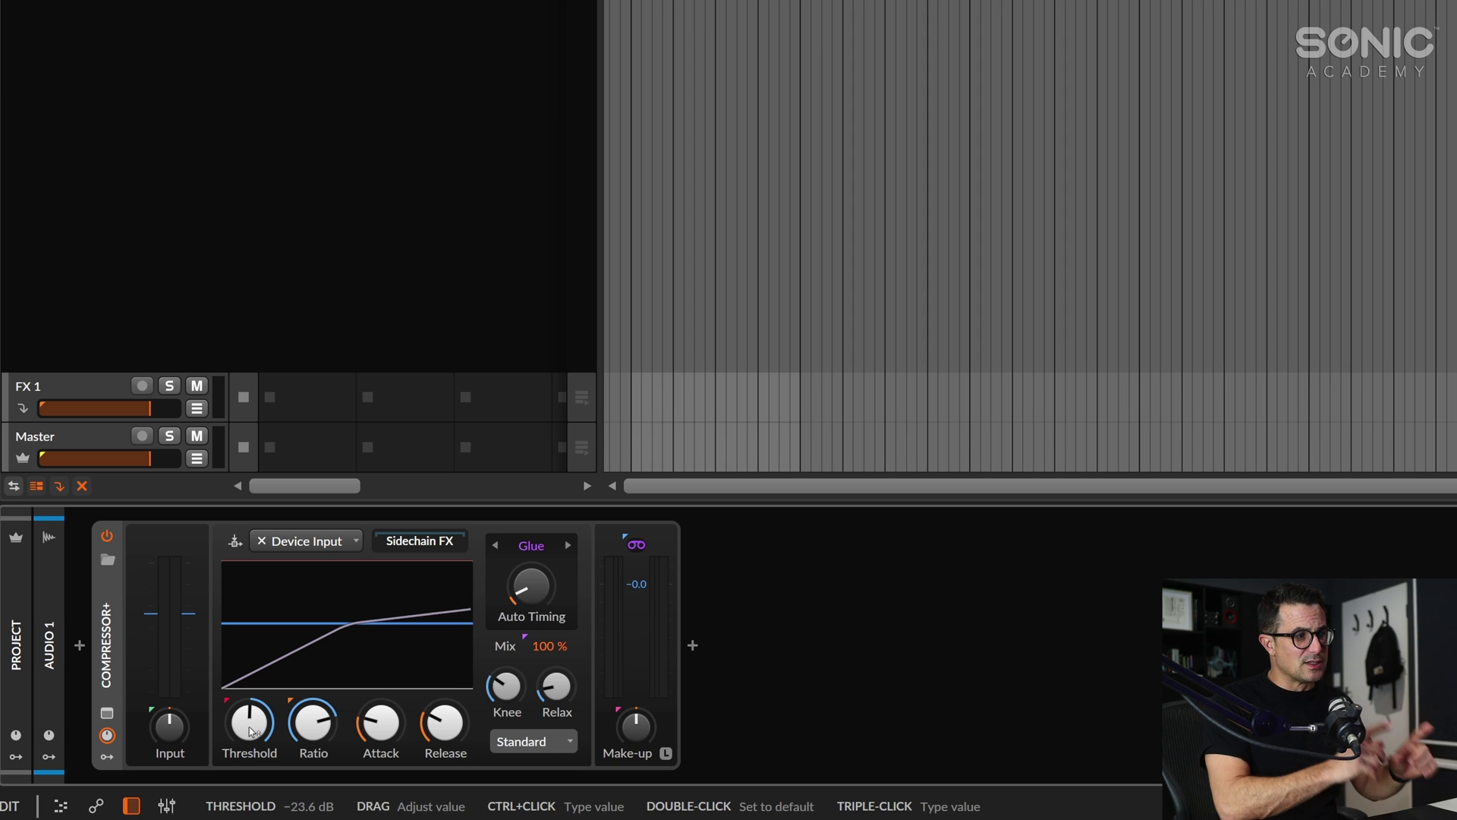
click(693, 658)
key(Escape)
Step: Play the loop and run Make-up Gain learning for a few seconds, ending it manually
key(space)
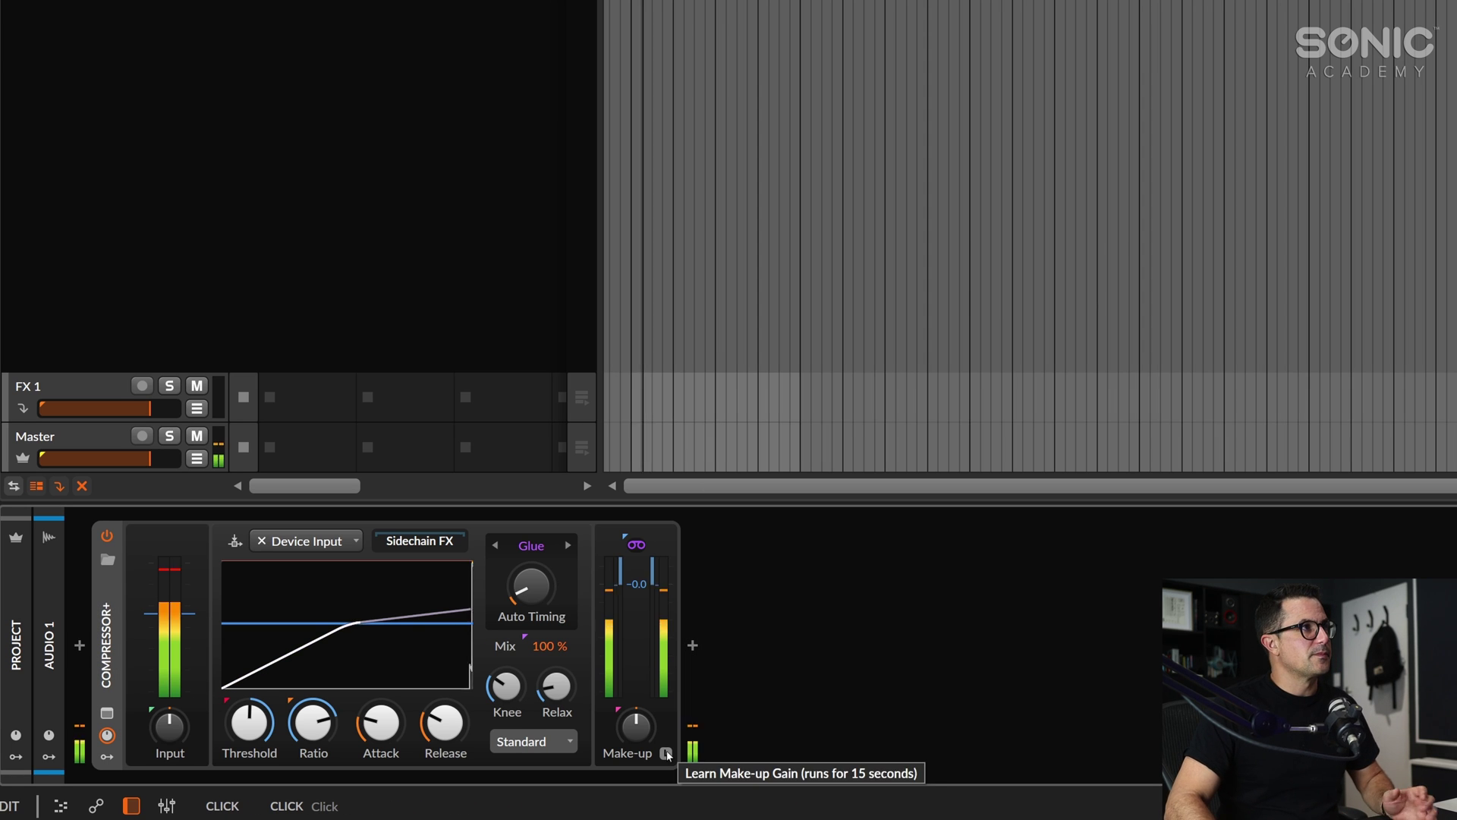
click(665, 753)
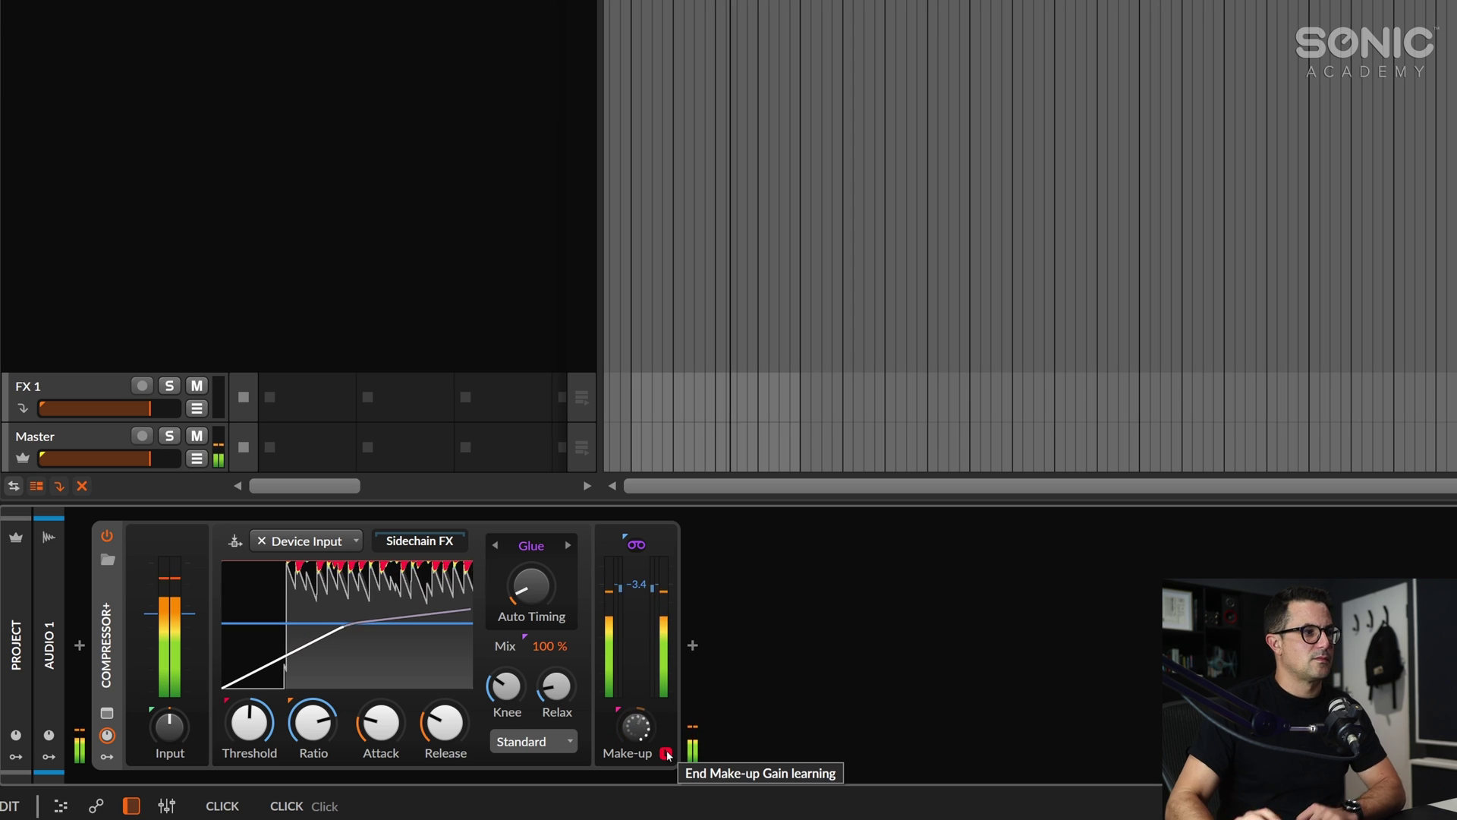
click(666, 753)
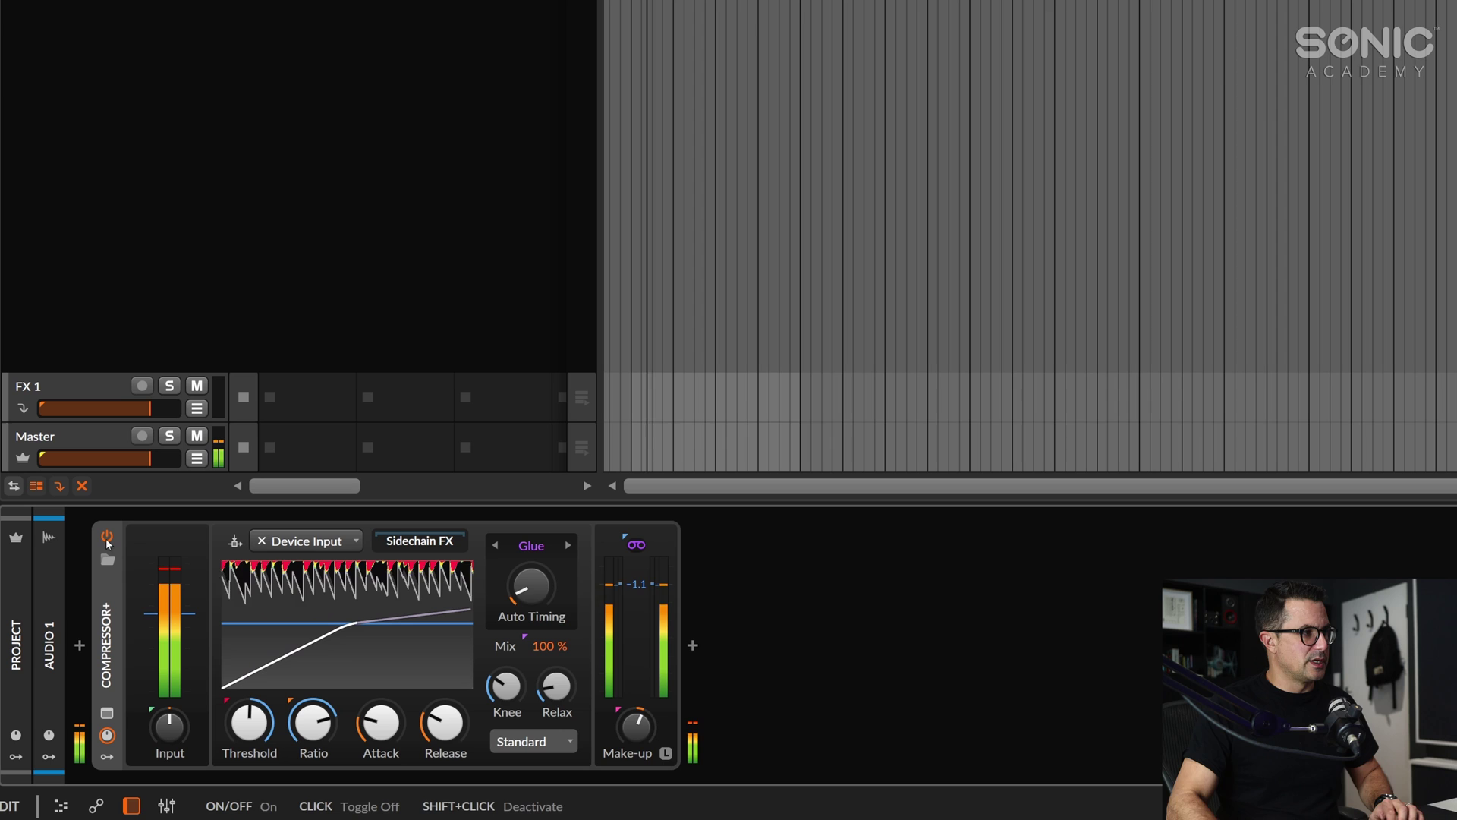
Step: Toggle the compressor off and on repeatedly during playback to compare loudness with and without compression
key(alt+a)
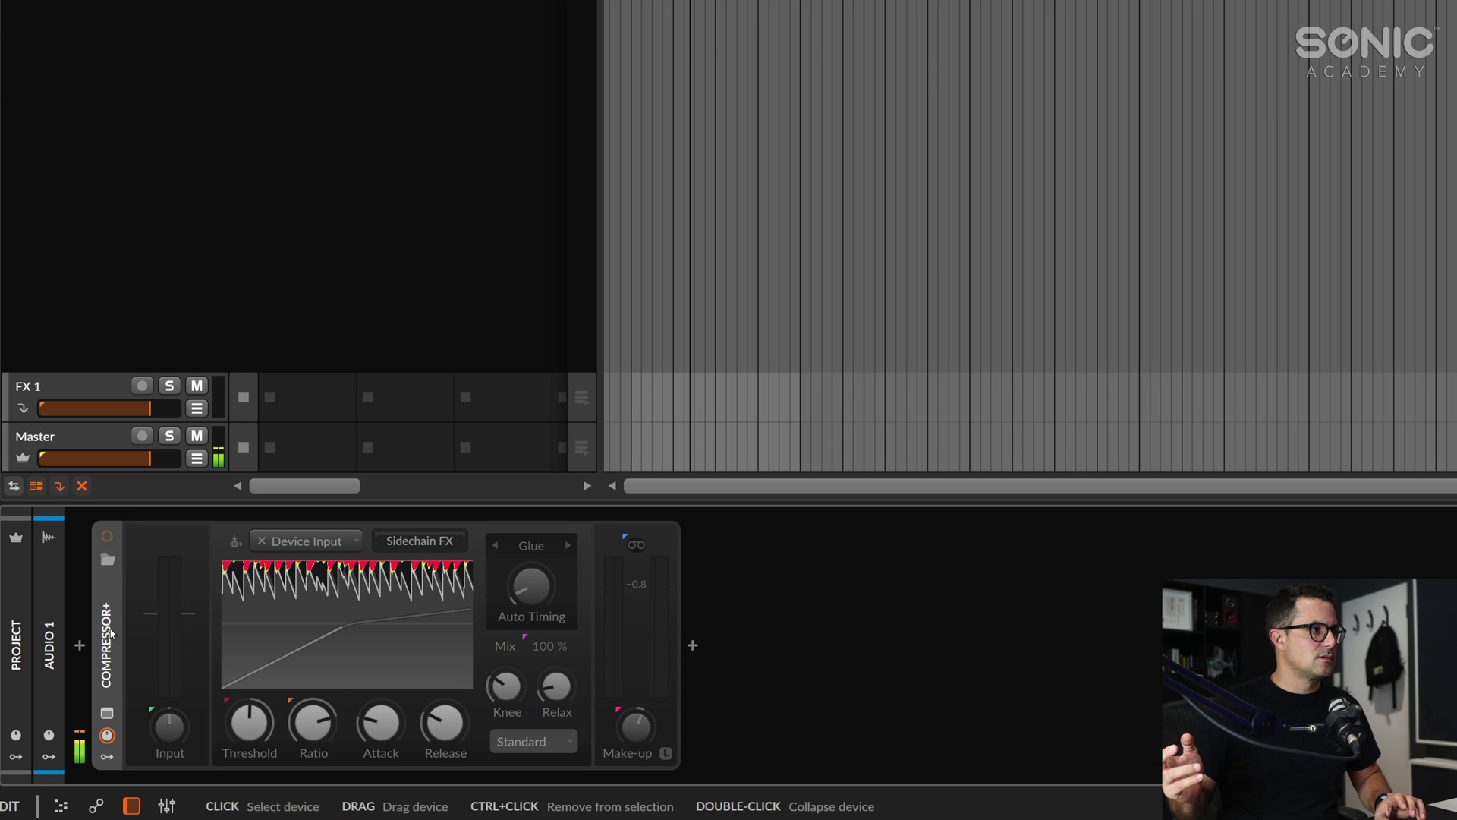
key(alt+a)
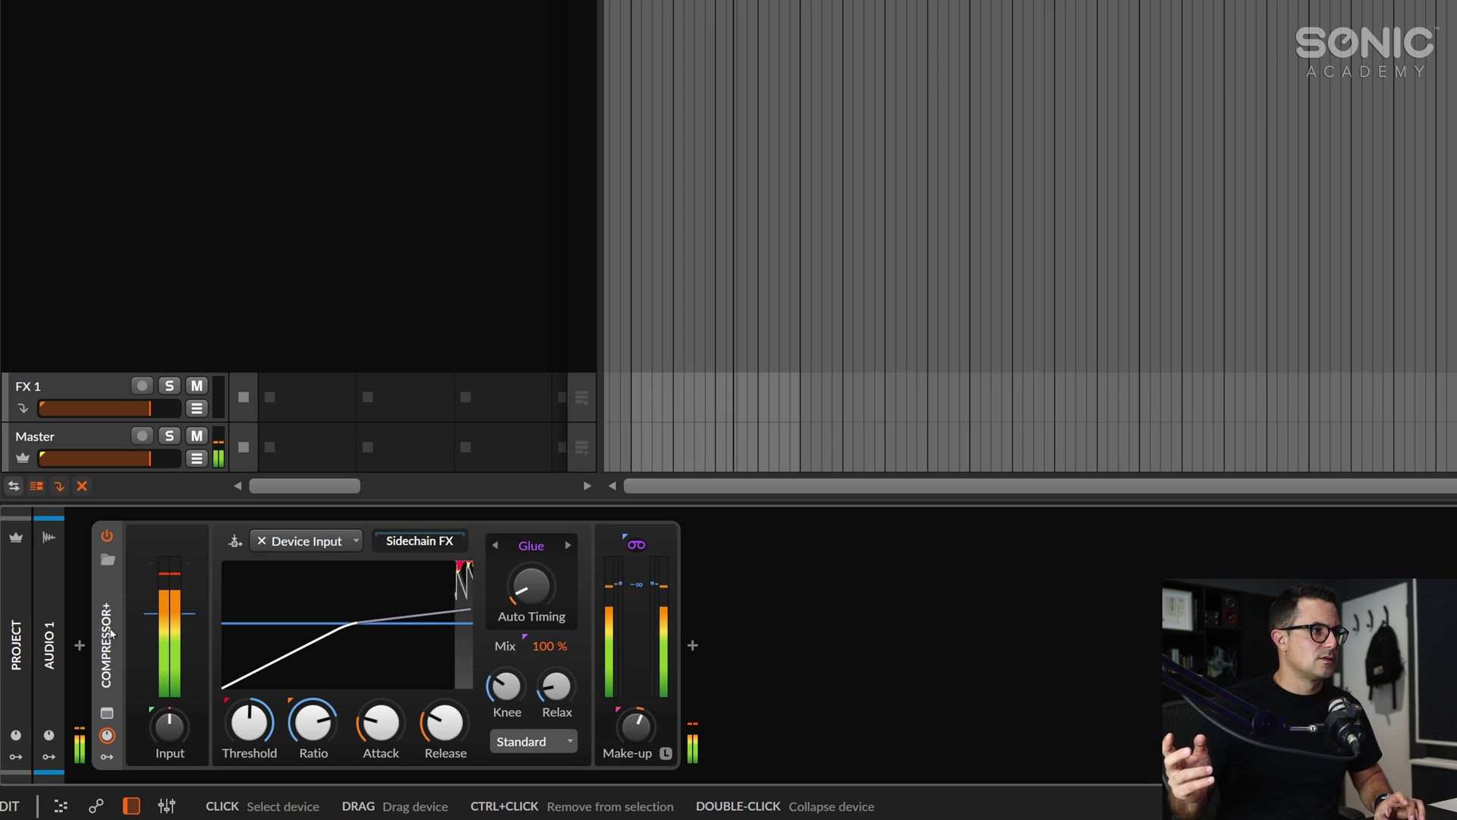
key(alt+a)
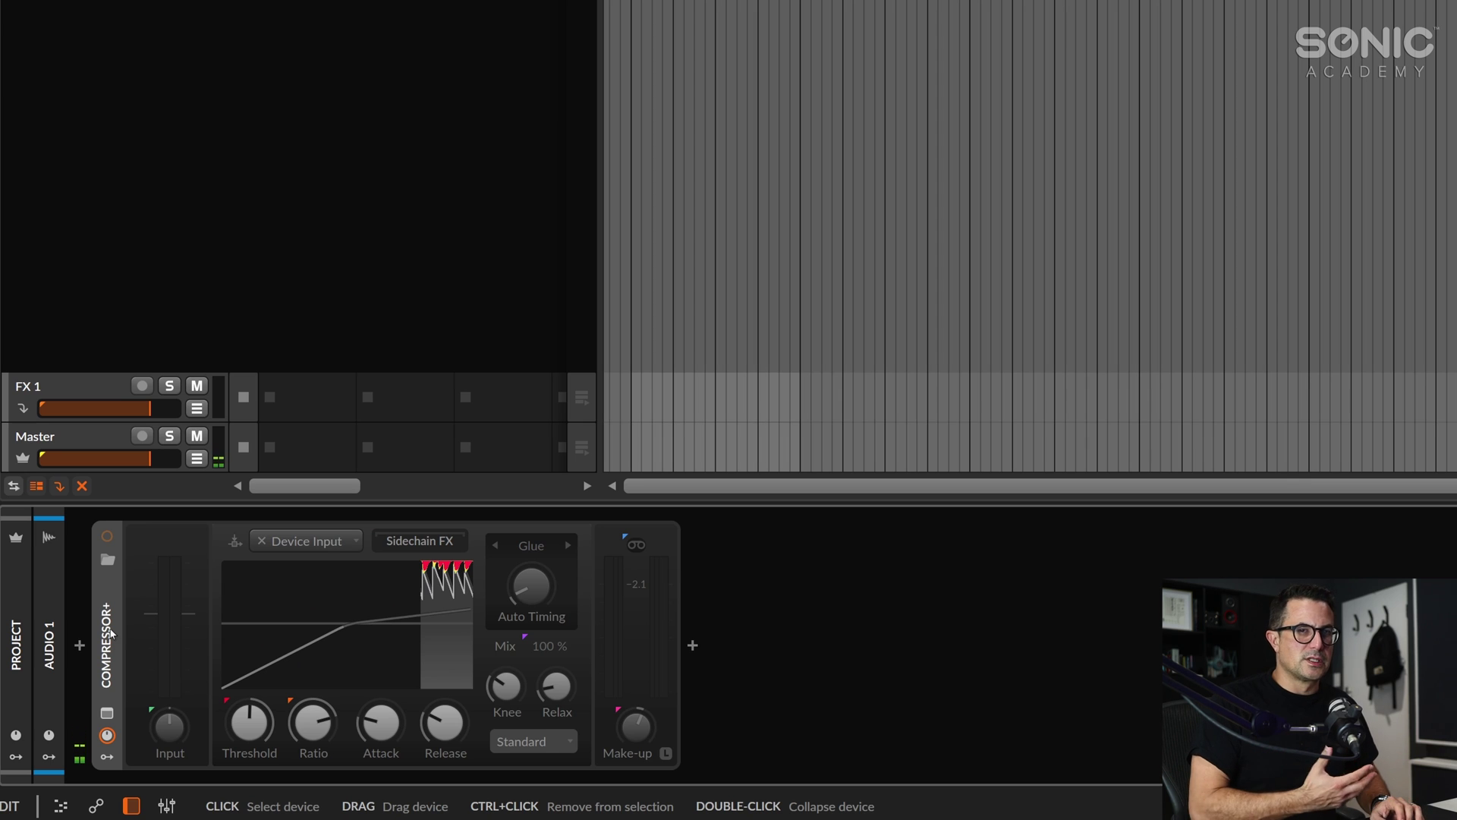
key(alt+a)
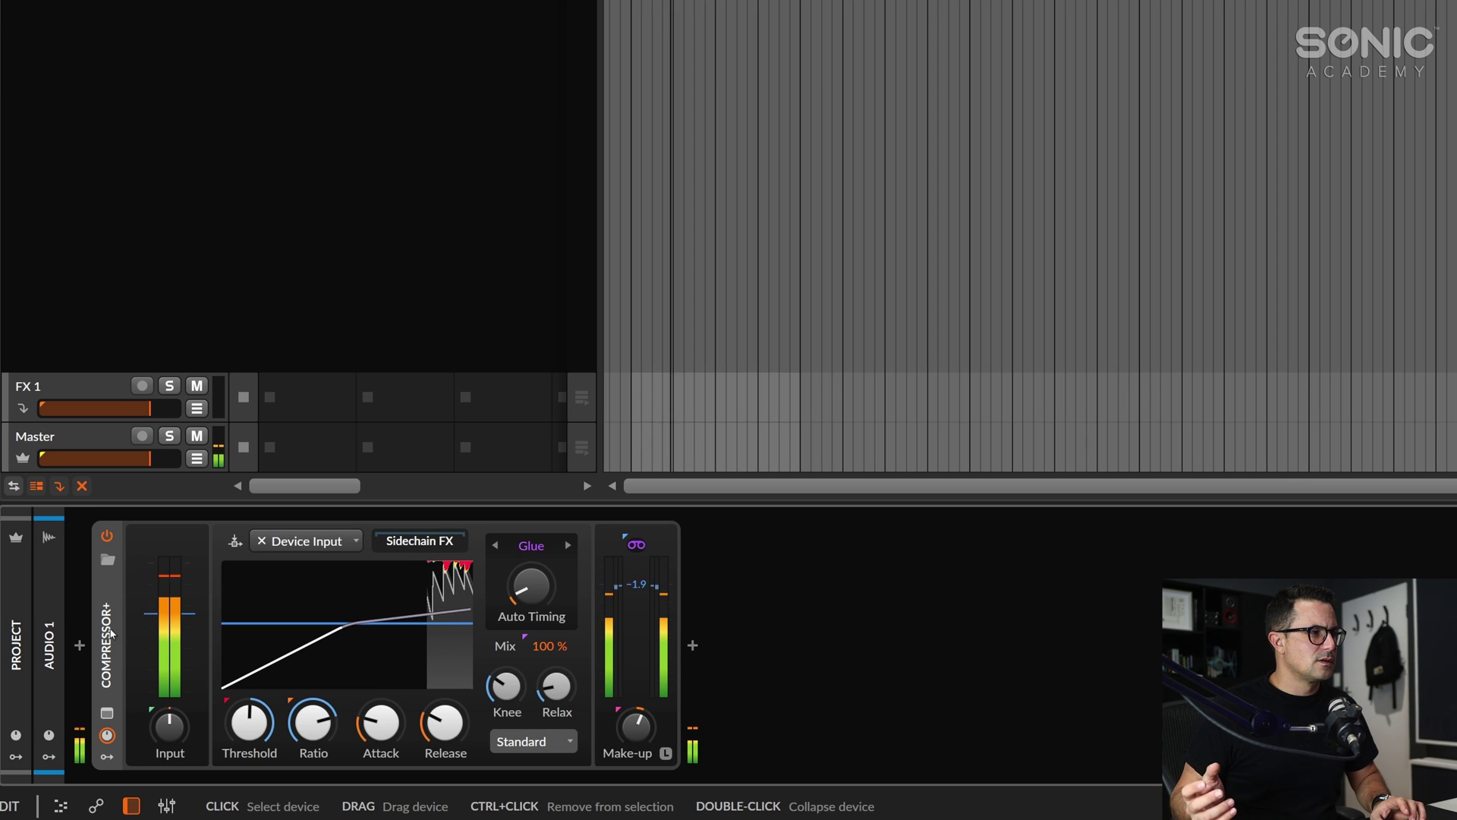
key(alt+a)
key(alt+a)
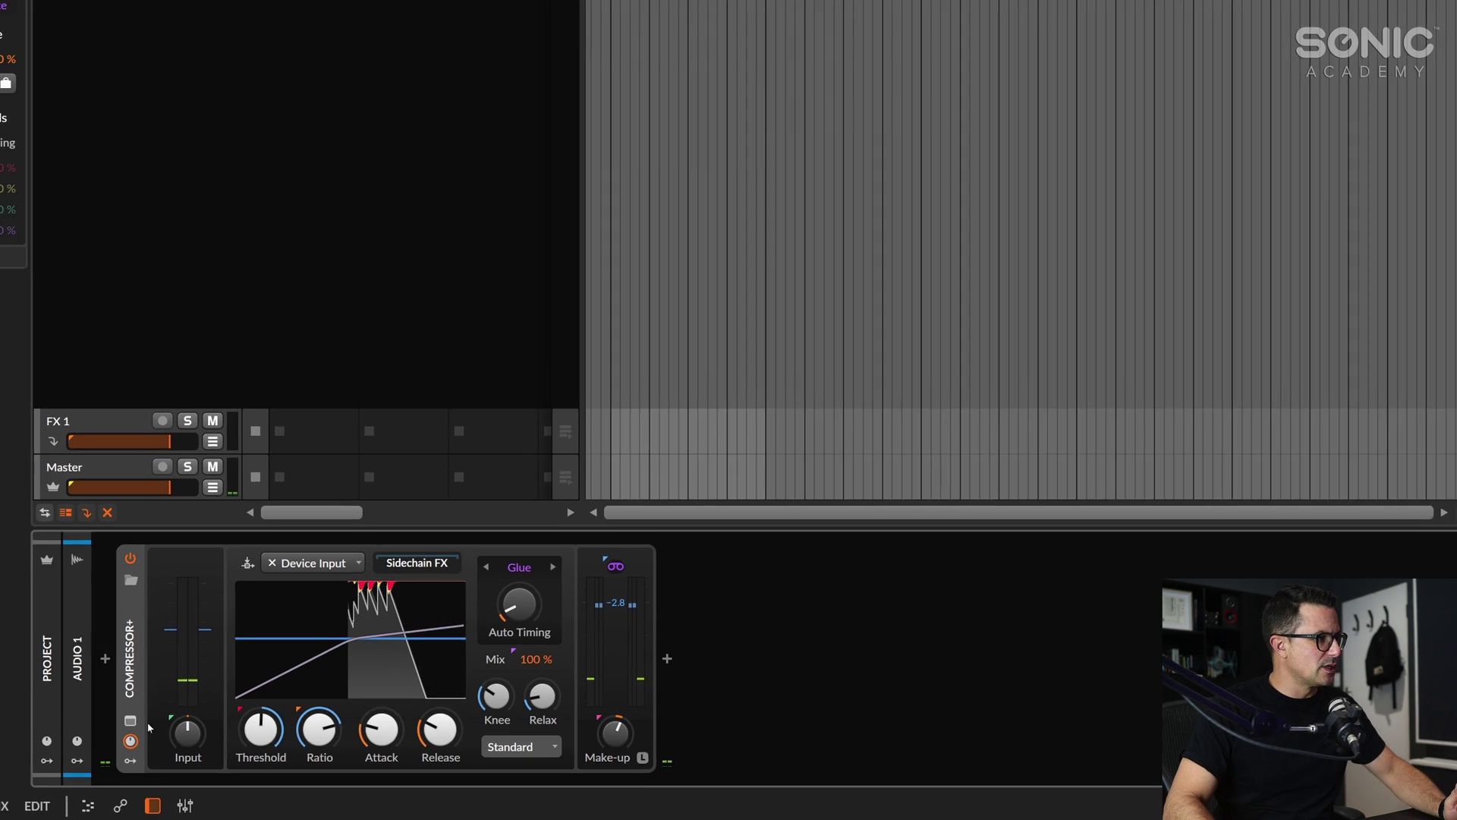
Step: Open the compressor's expanded band view and reduce Intensity to 58.5% for Lows and 86.5% for Lo-Mids
click(130, 721)
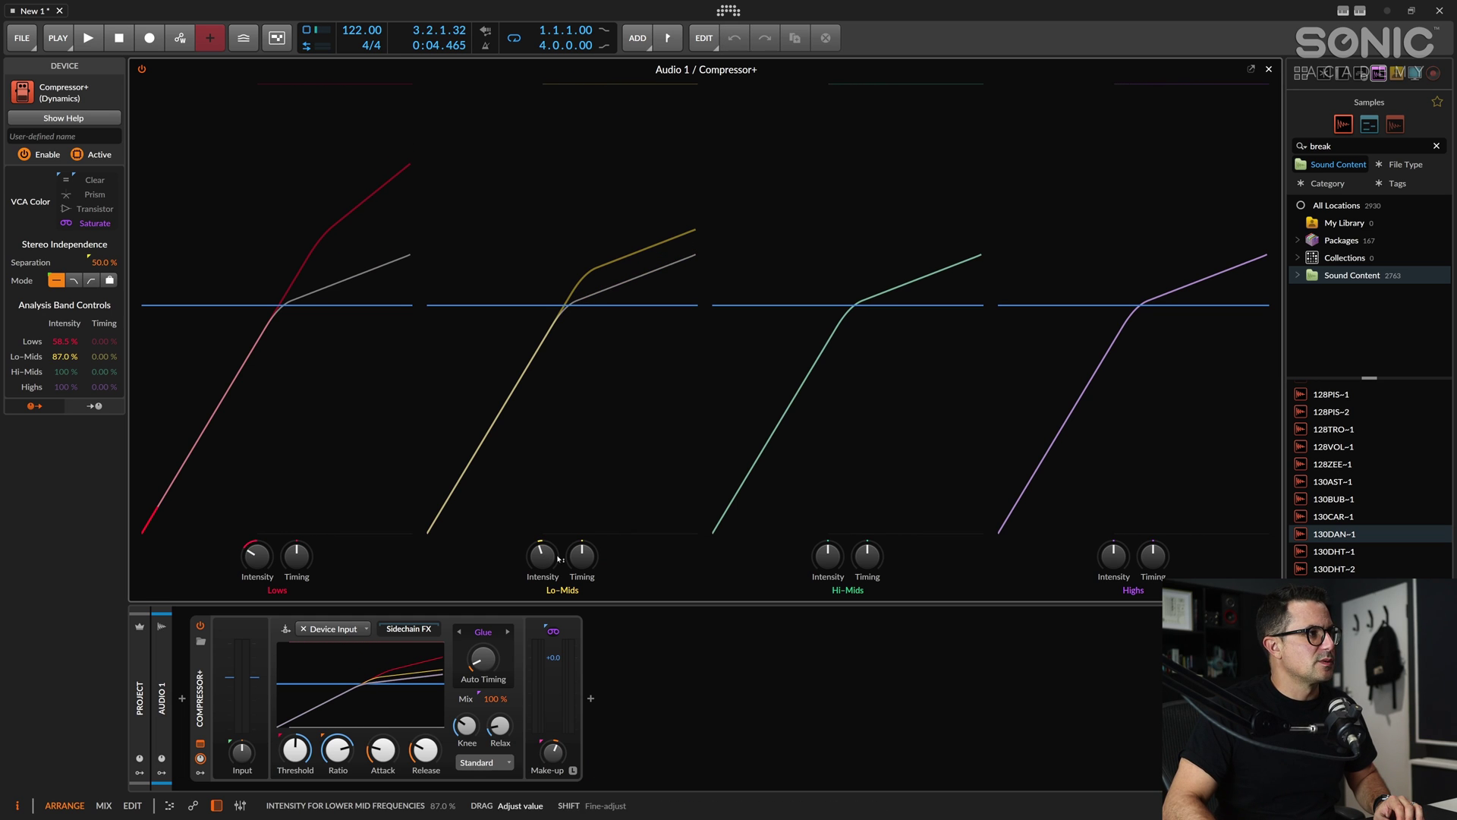
click(234, 708)
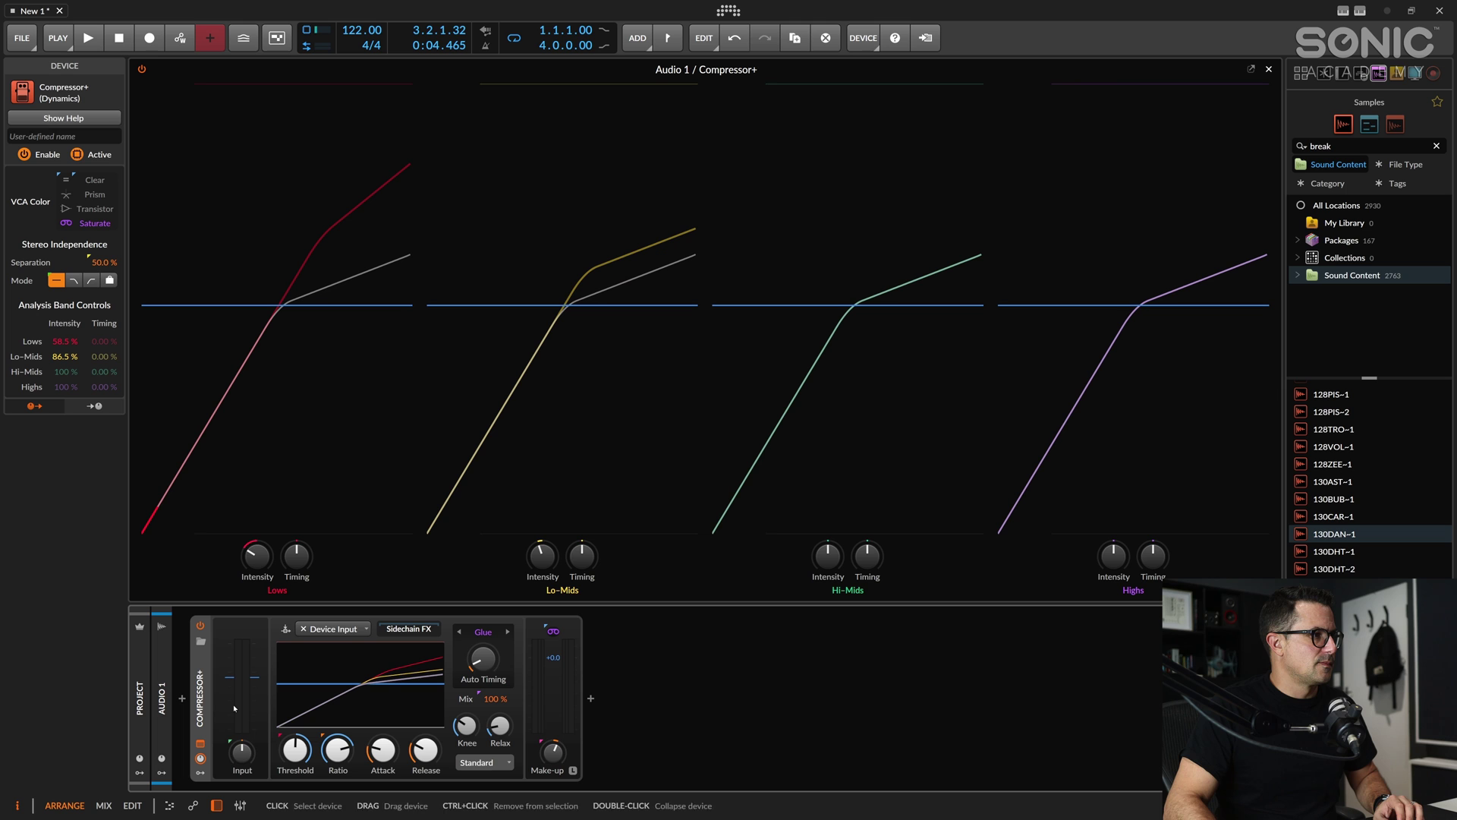
Step: Play the loop and relearn the make-up gain for the new band intensities, ending the learning manually
key(space)
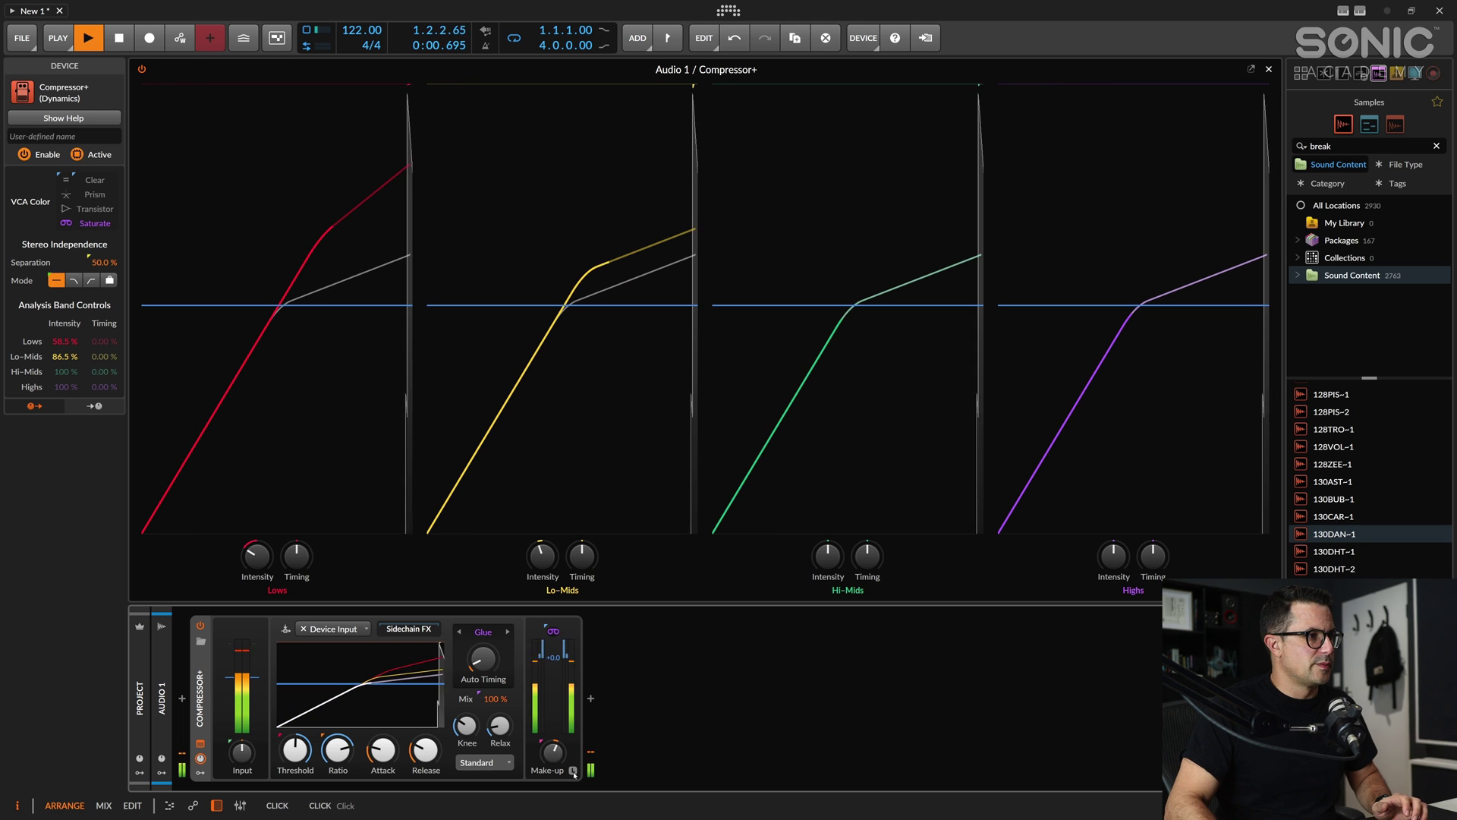
click(573, 771)
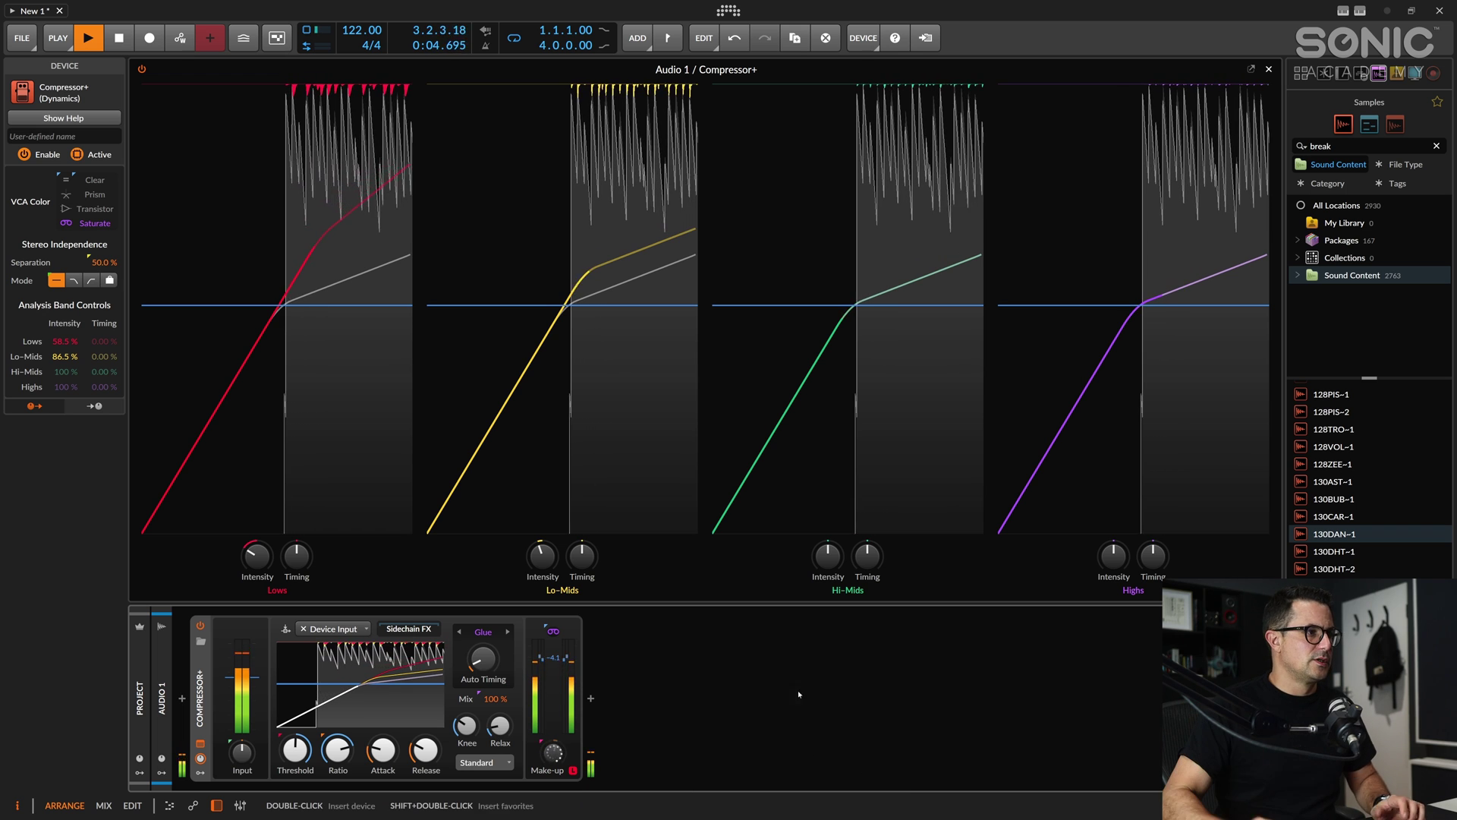
click(573, 771)
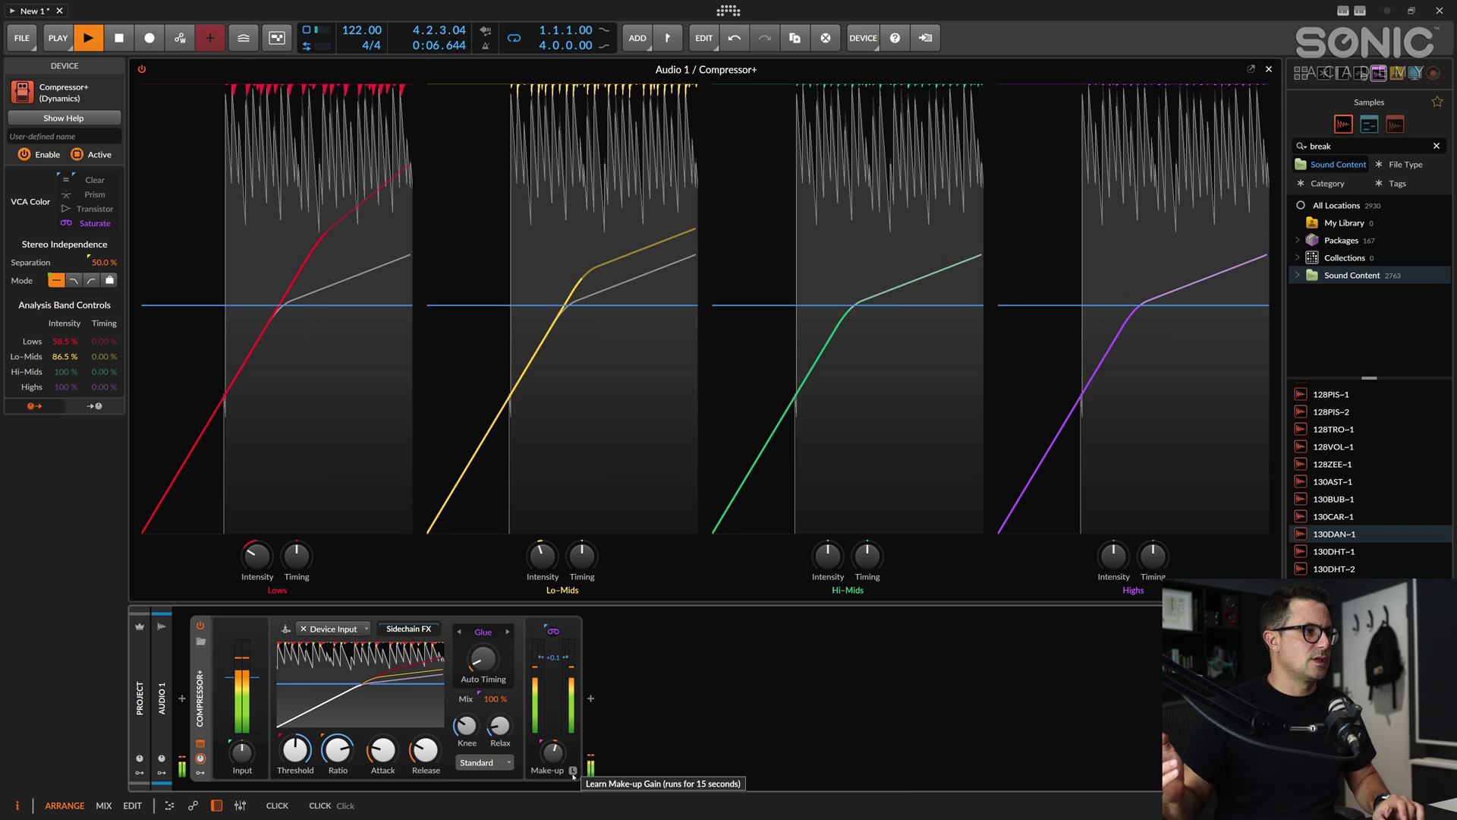
Step: Bypass and re-enable the compressor to compare levels after the relearned make-up gain, and stop playback
key(alt+a)
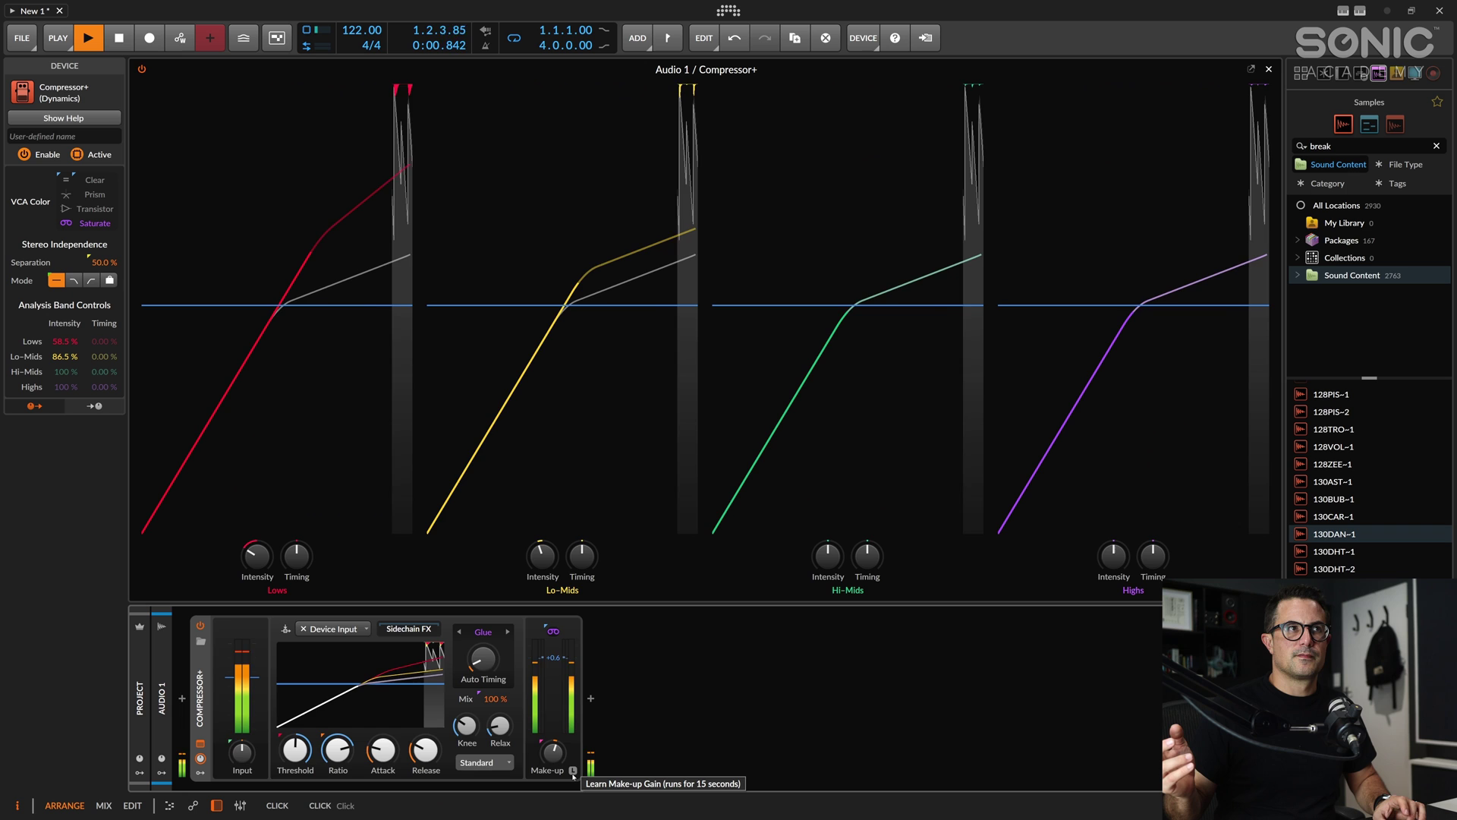
key(alt+a)
key(space)
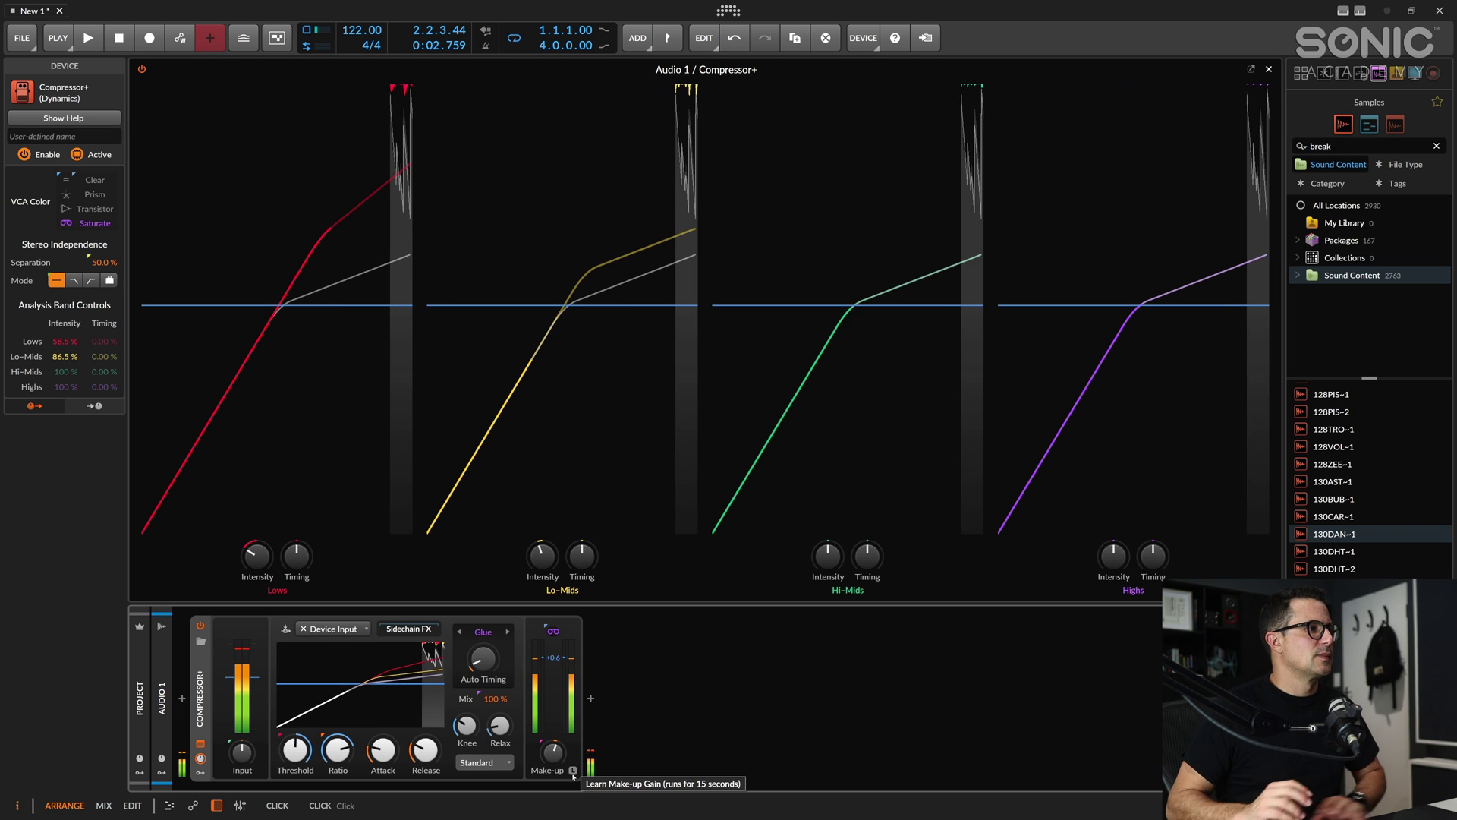